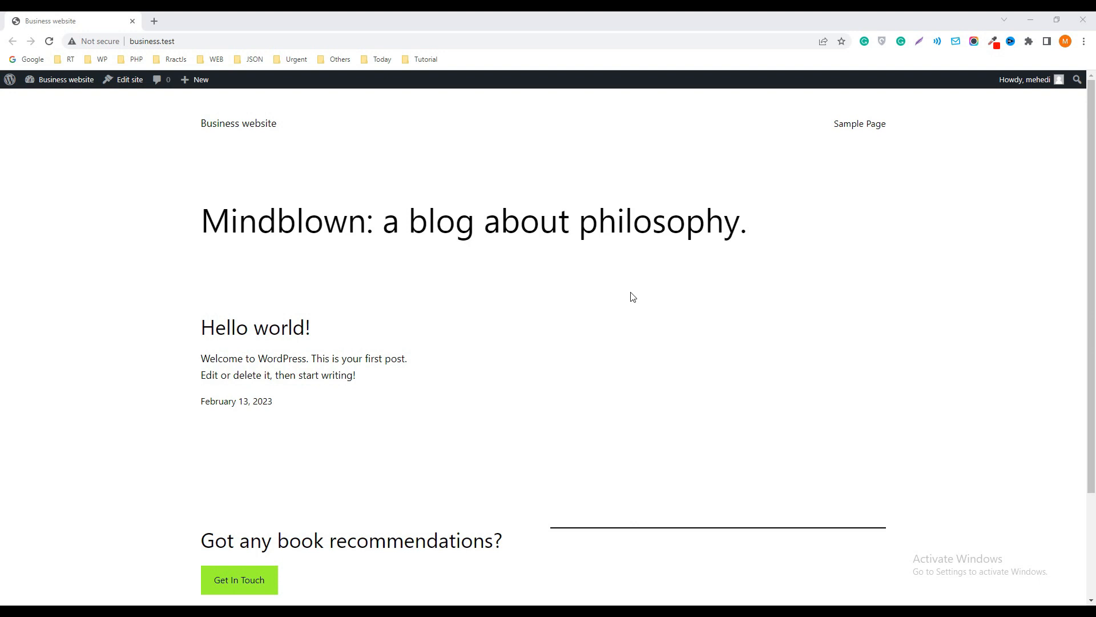
Go from the site's front page to the WordPress admin dashboard and open the Themes page
scroll(478, 258, down, 3)
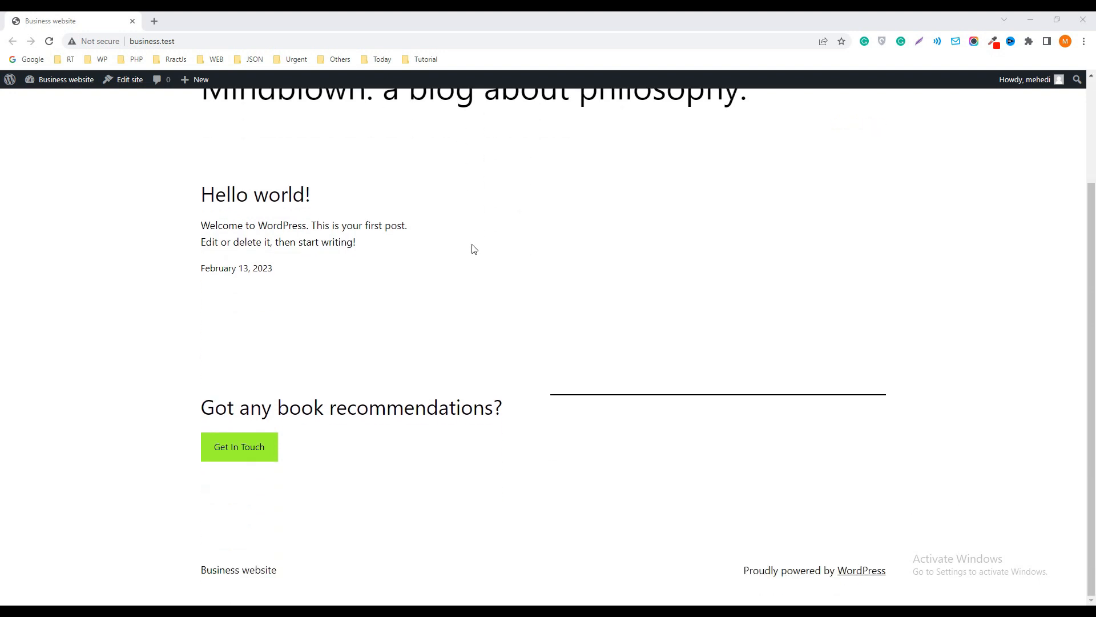
scroll(1092, 223, up, 3)
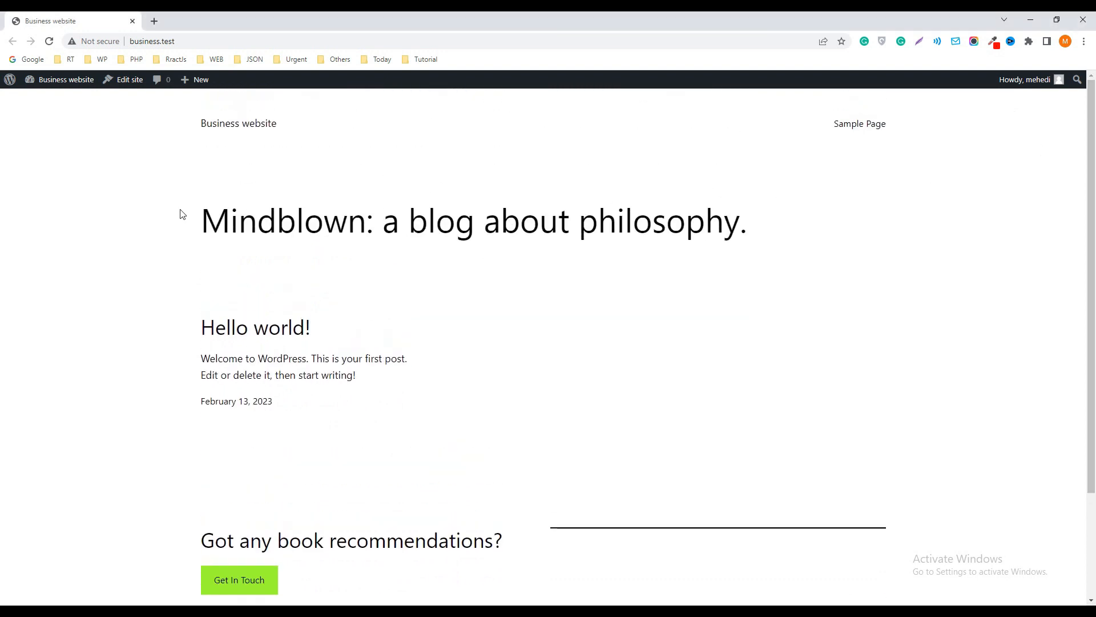
mouse_move(34, 81)
click(52, 101)
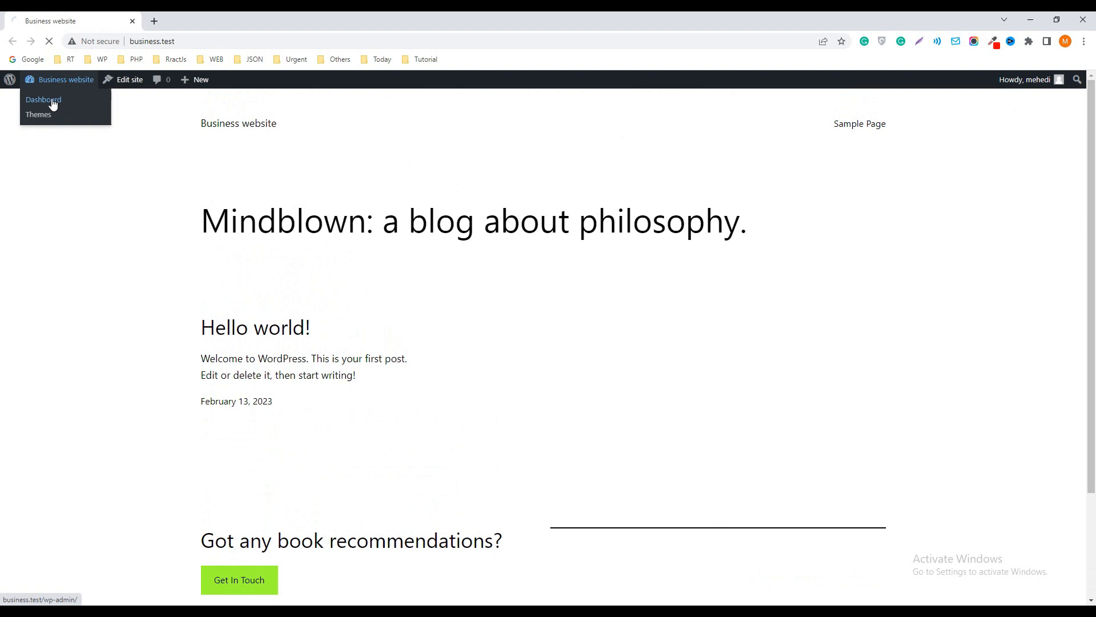
mouse_move(54, 262)
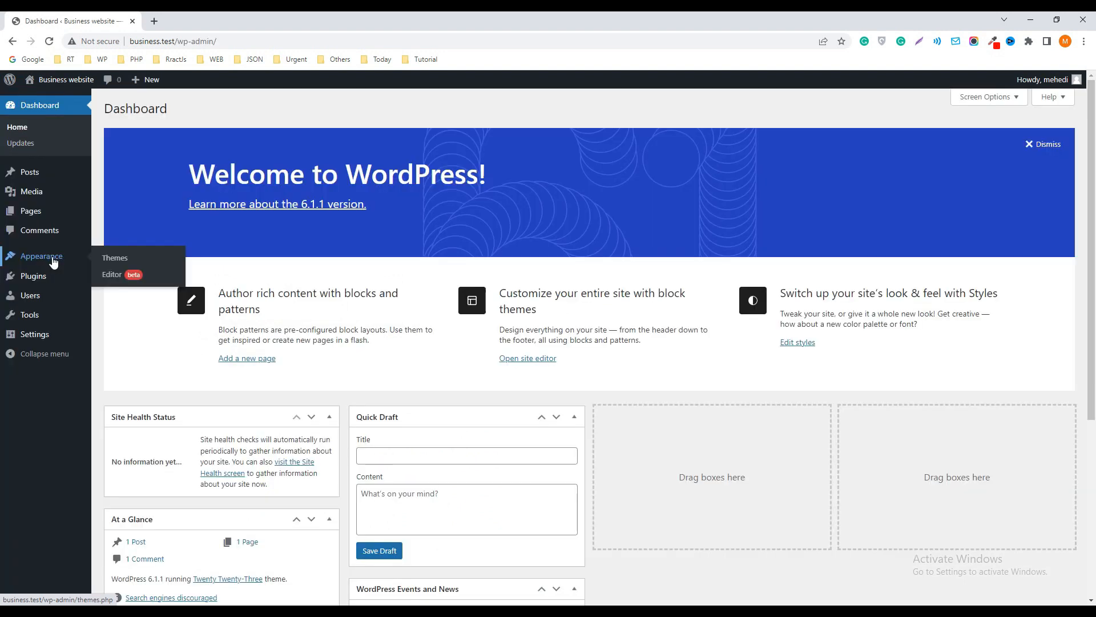
click(122, 261)
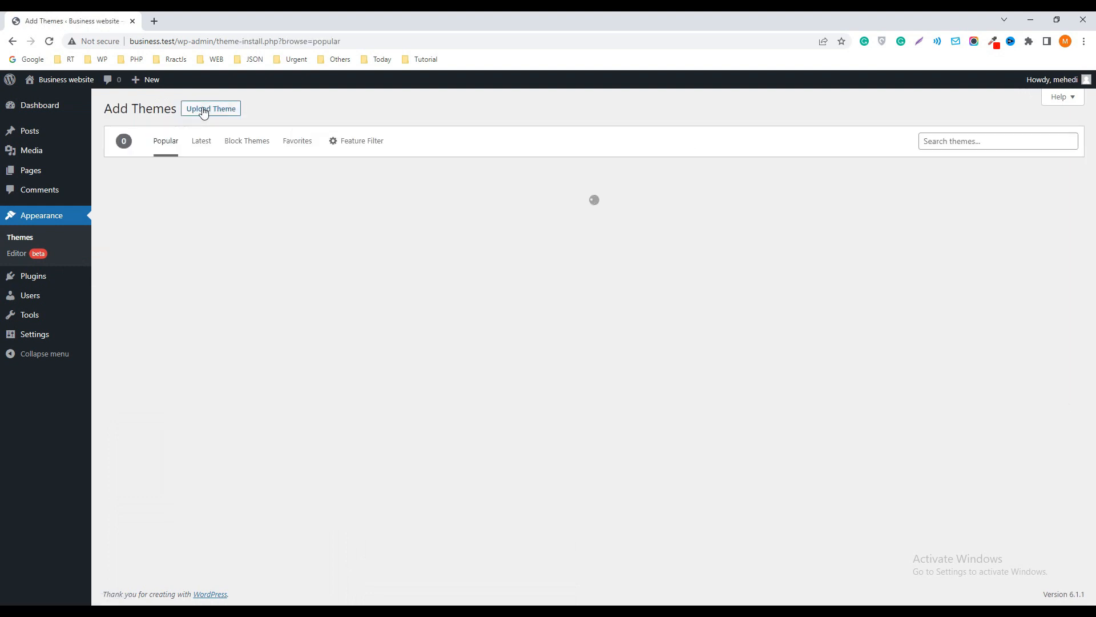
Search the new themes for "responsive", and install and activate the Responsive theme
click(968, 138)
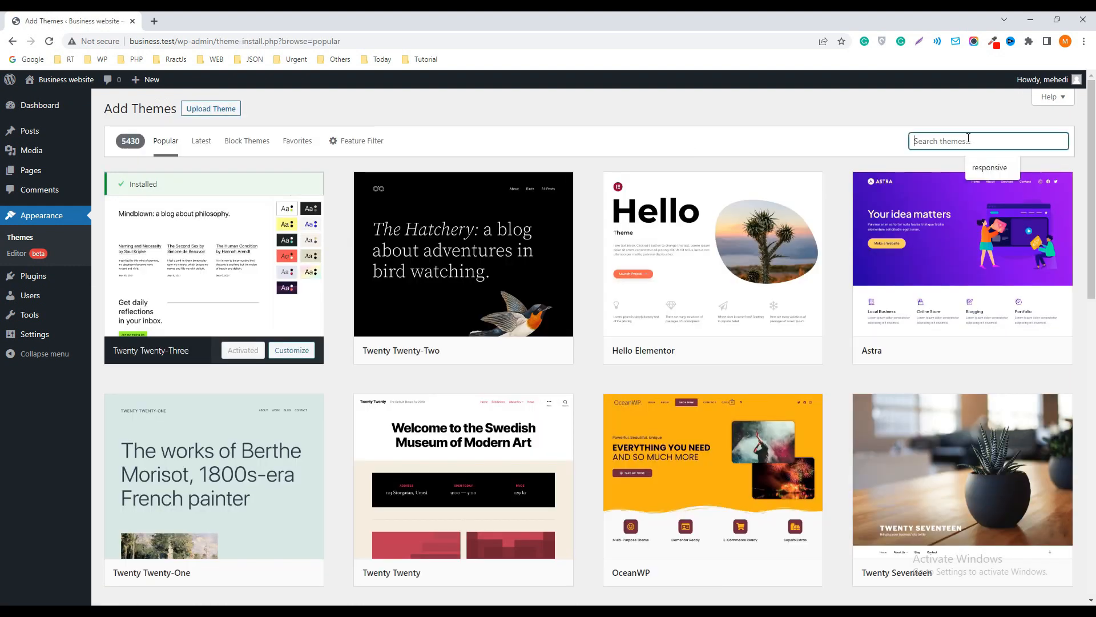
text(responsive)
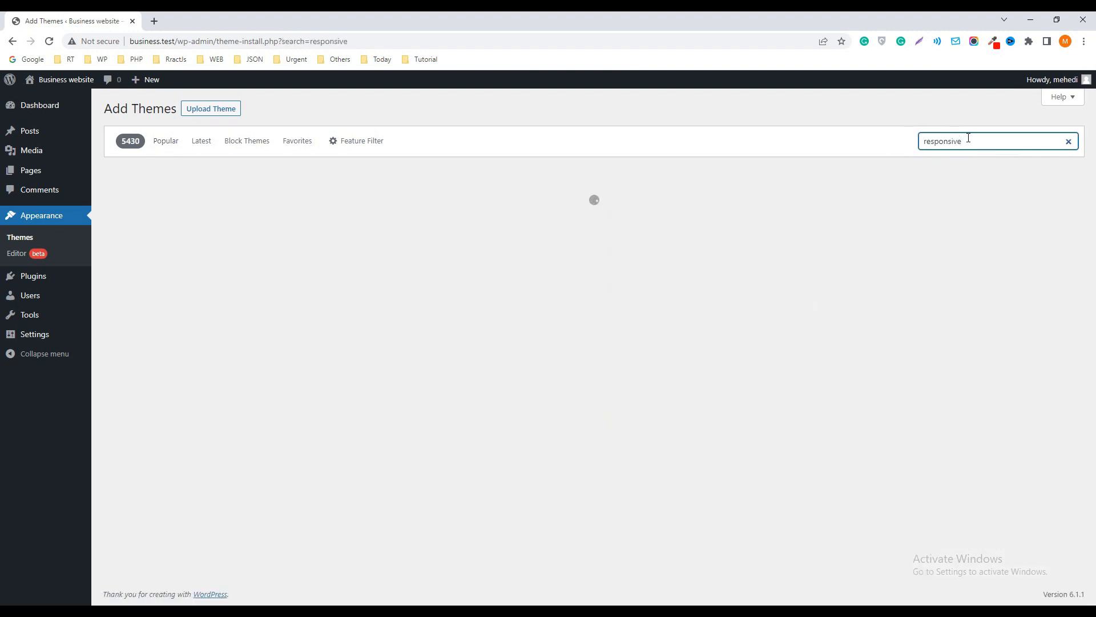
mouse_move(230, 253)
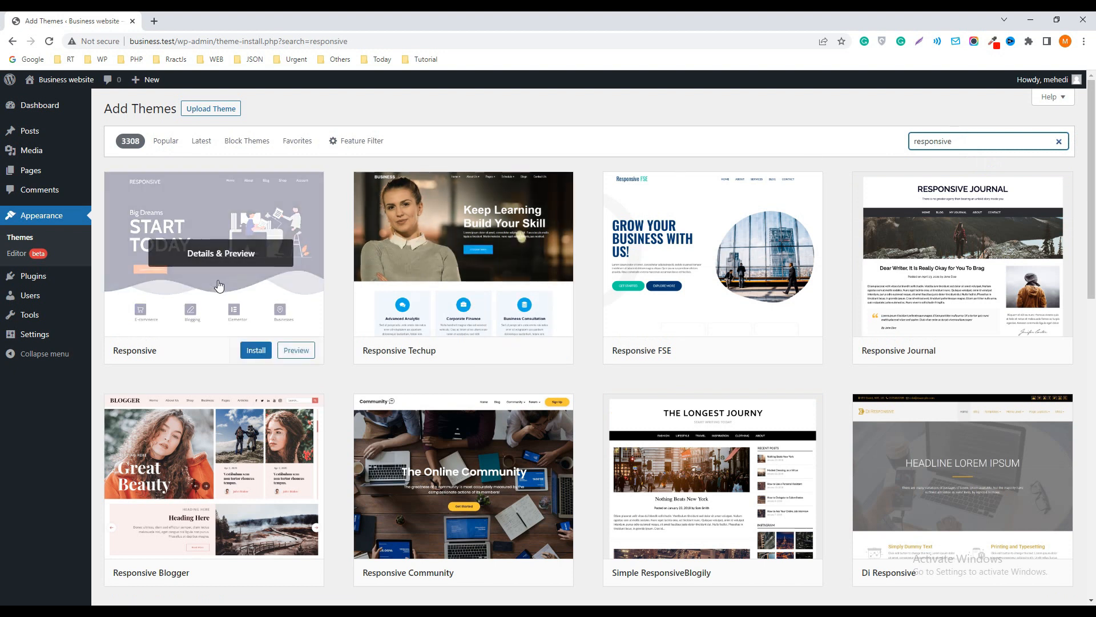
click(256, 352)
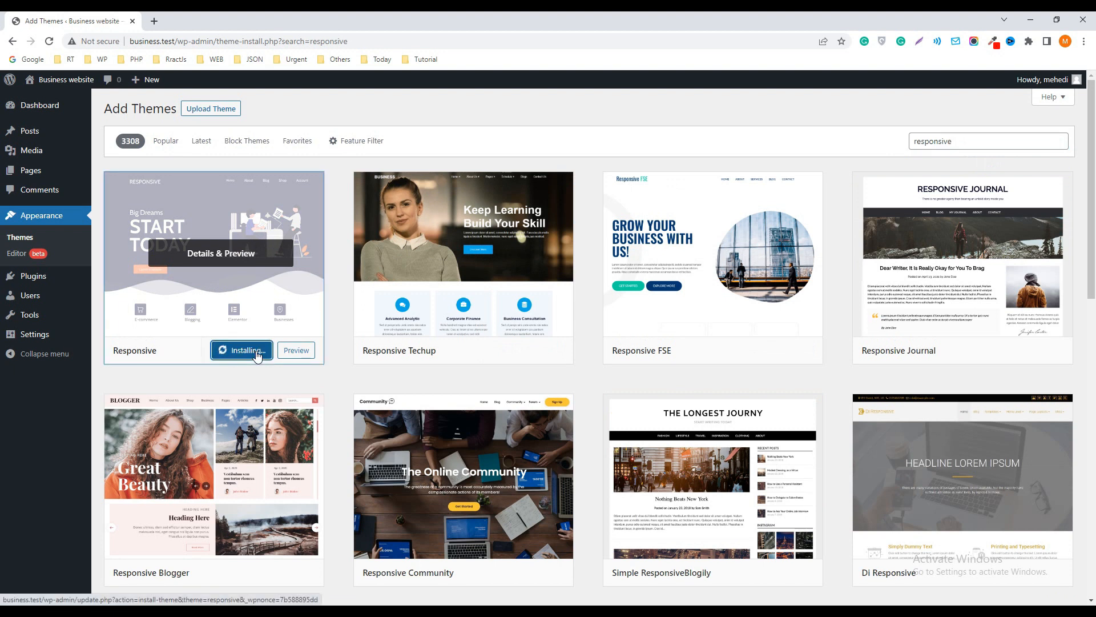
click(238, 350)
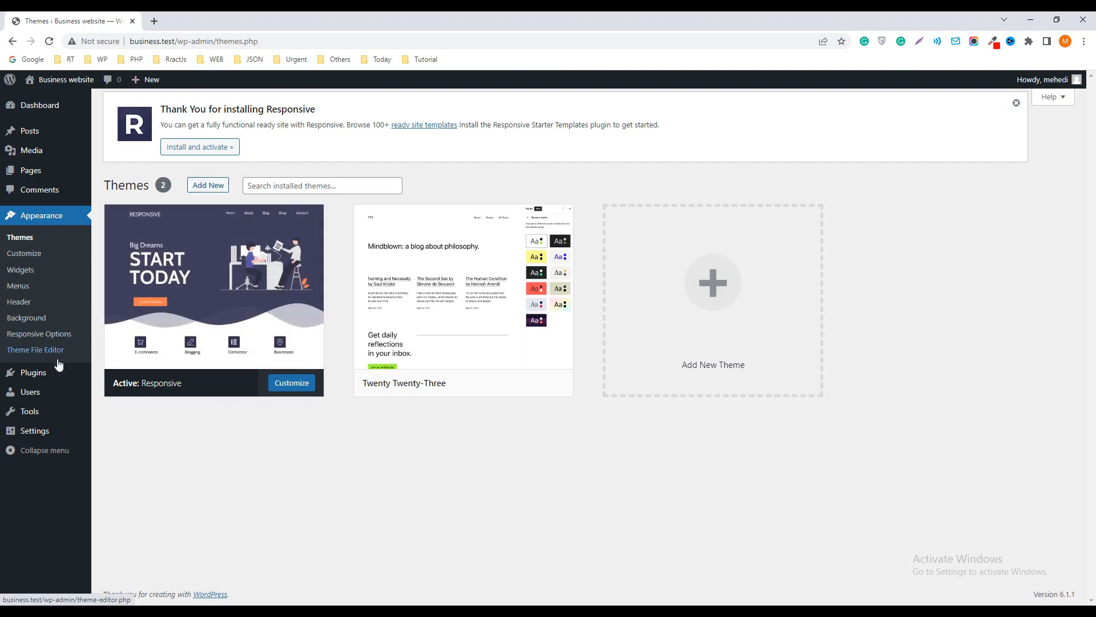
Search the new plugins for "responsive starter template", and install and activate the Responsive Starter Templates plugin by CyberChimps
mouse_move(39, 377)
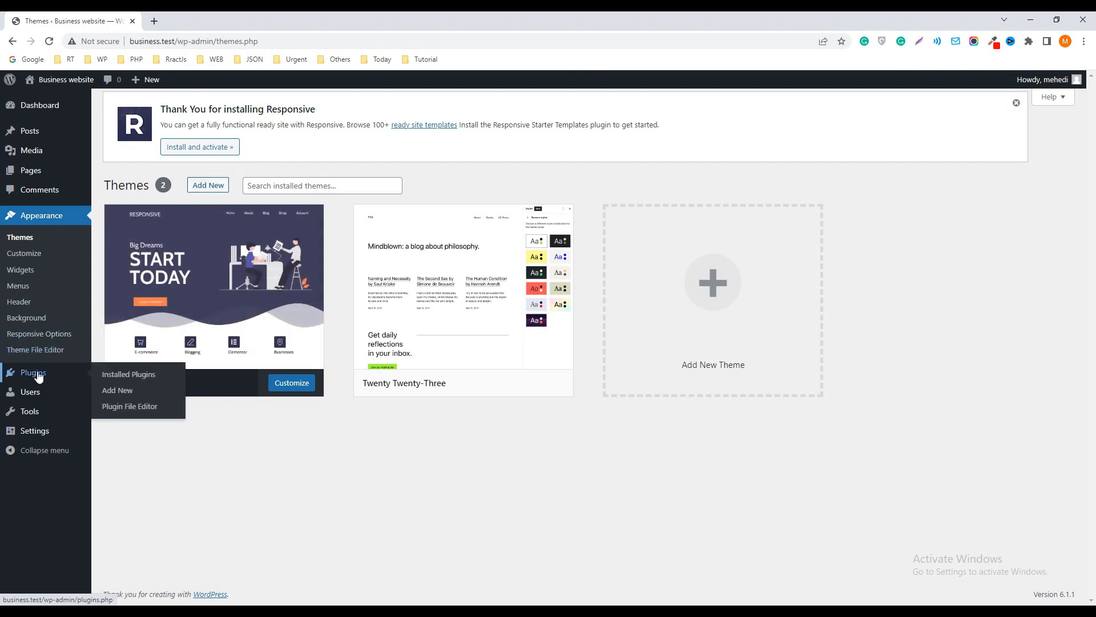
click(128, 392)
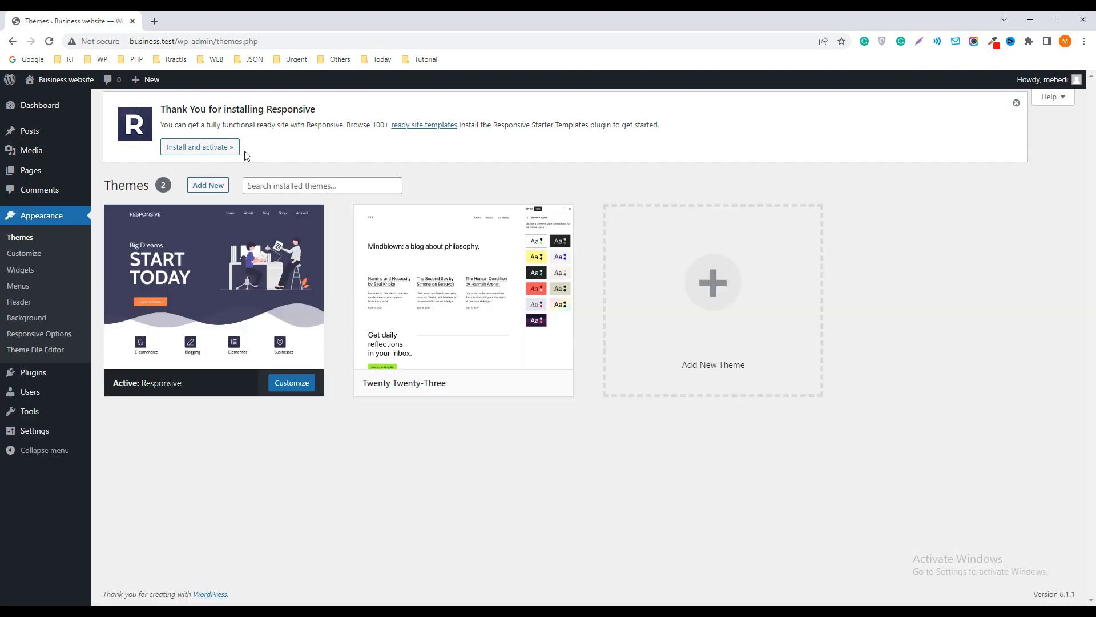
click(949, 218)
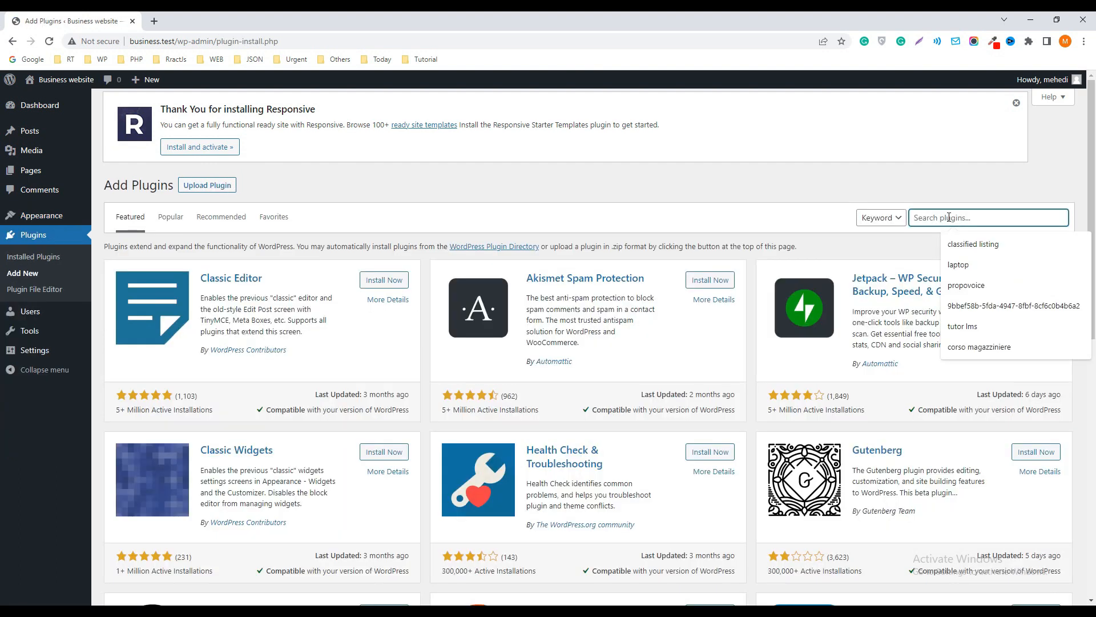
text(res)
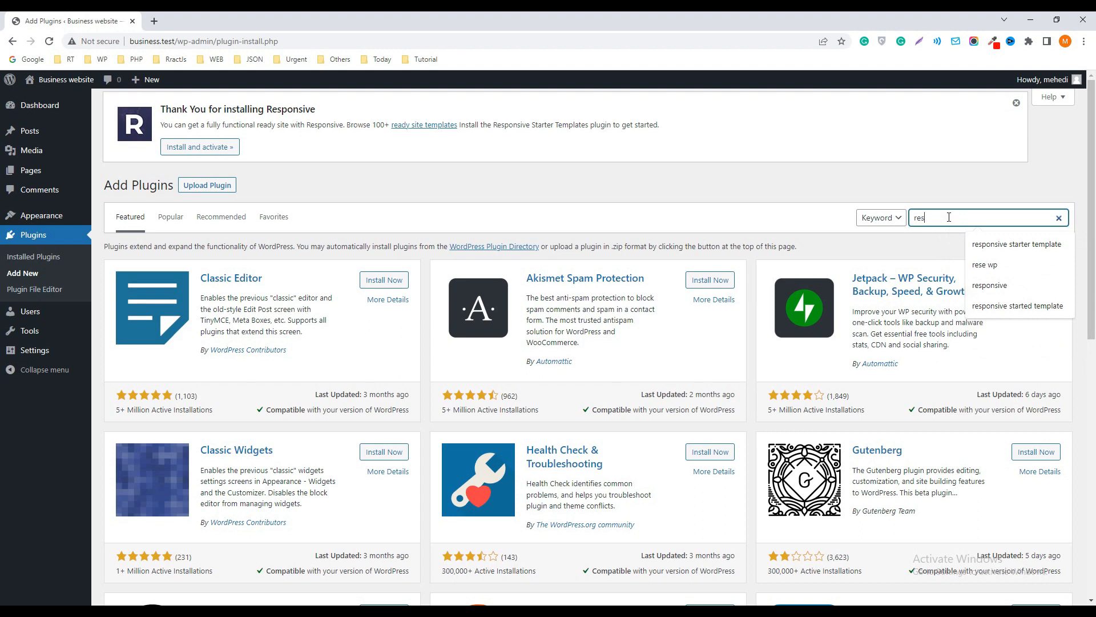
text(ponsive st)
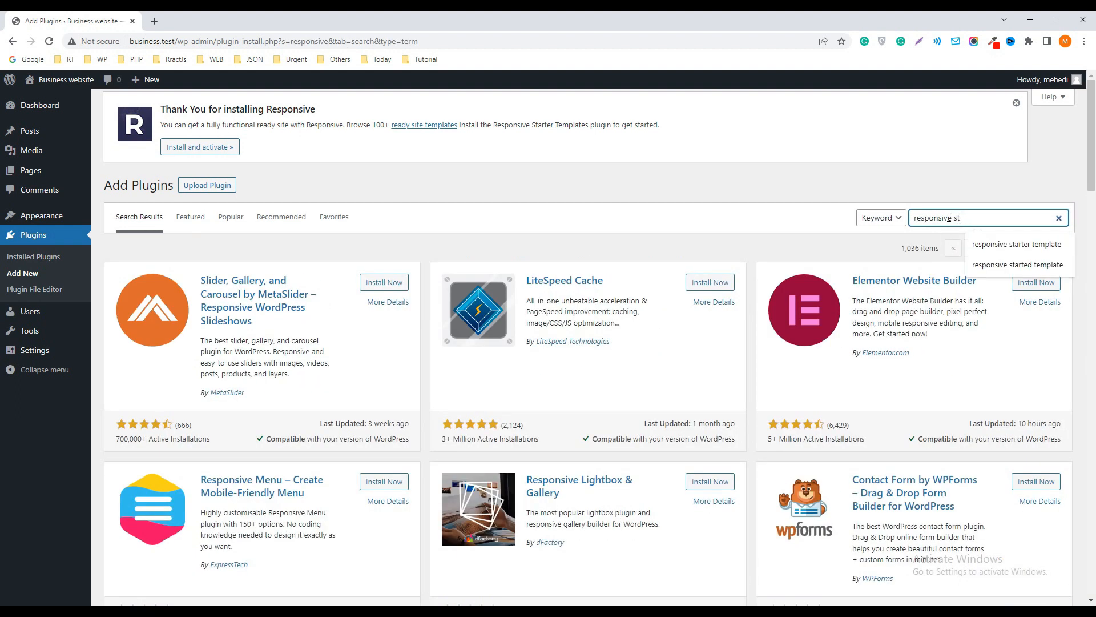
text(arter )
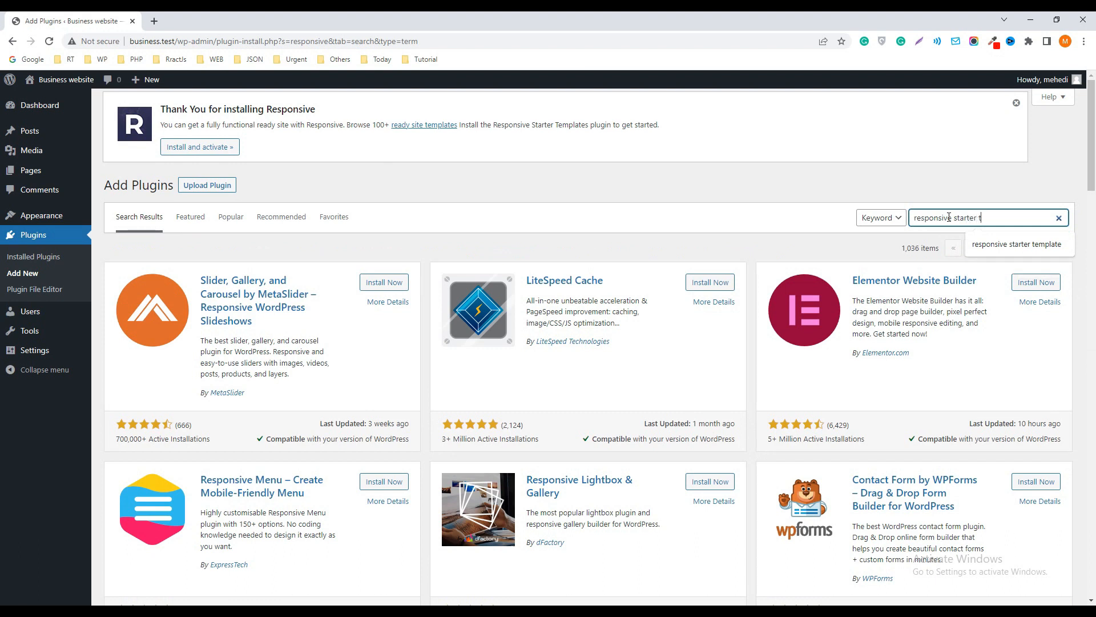
text(template)
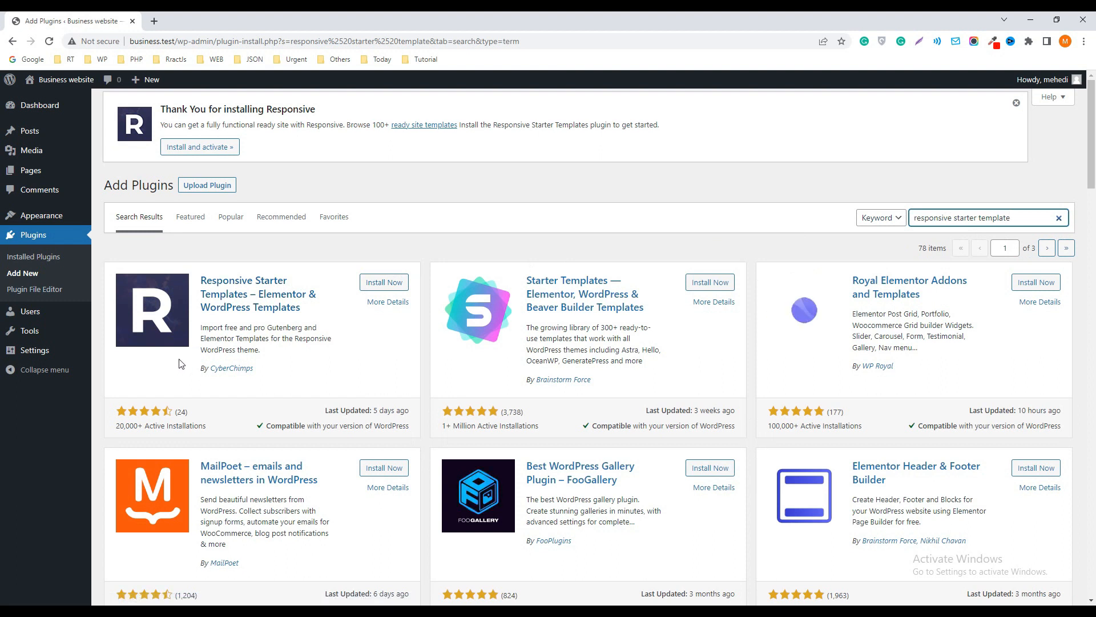
click(384, 283)
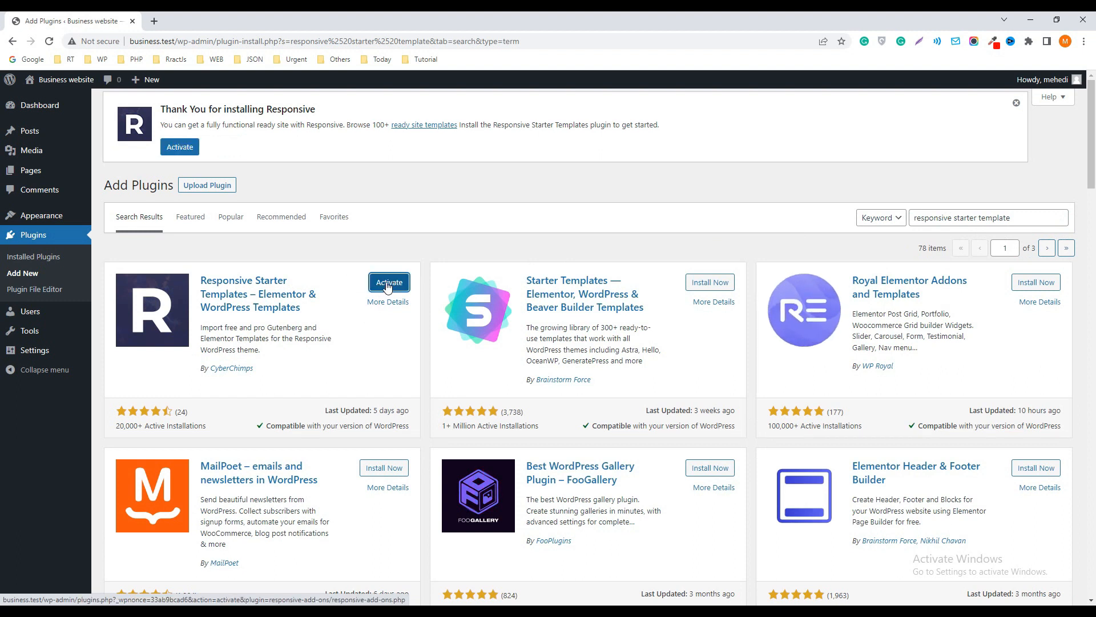
click(389, 282)
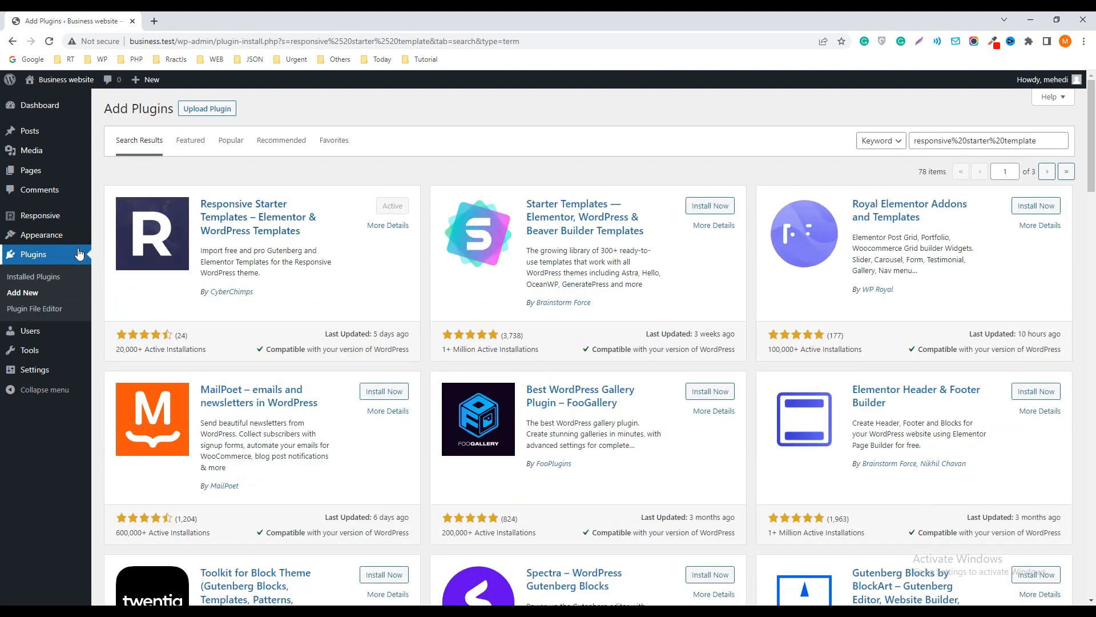
Open the Responsive Templates library and filter it to show only Free templates
mouse_move(45, 243)
mouse_move(44, 216)
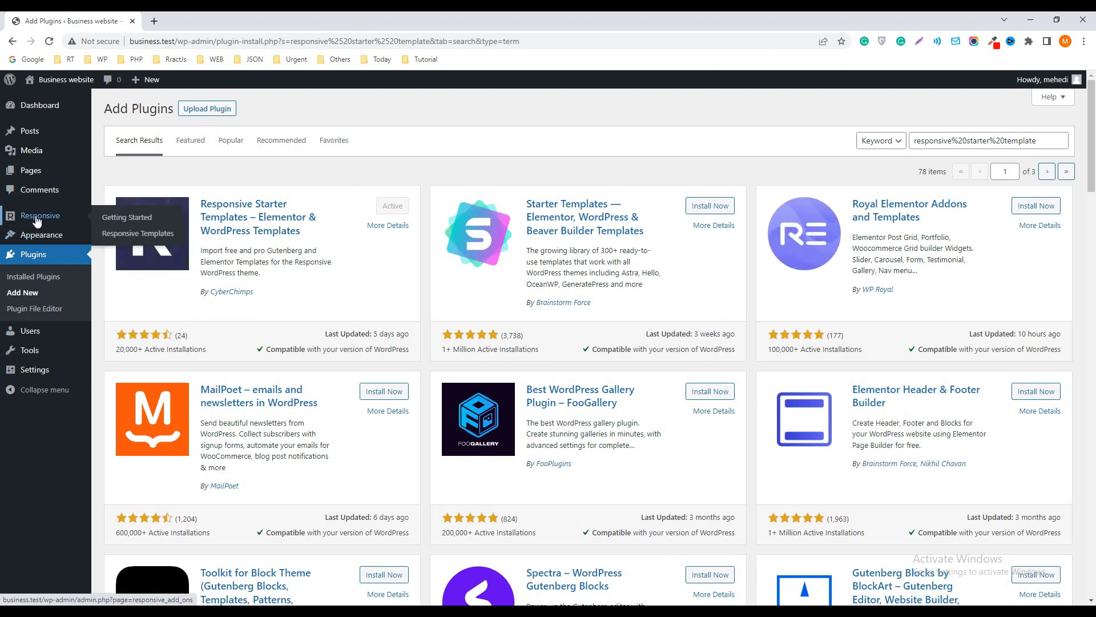
click(140, 238)
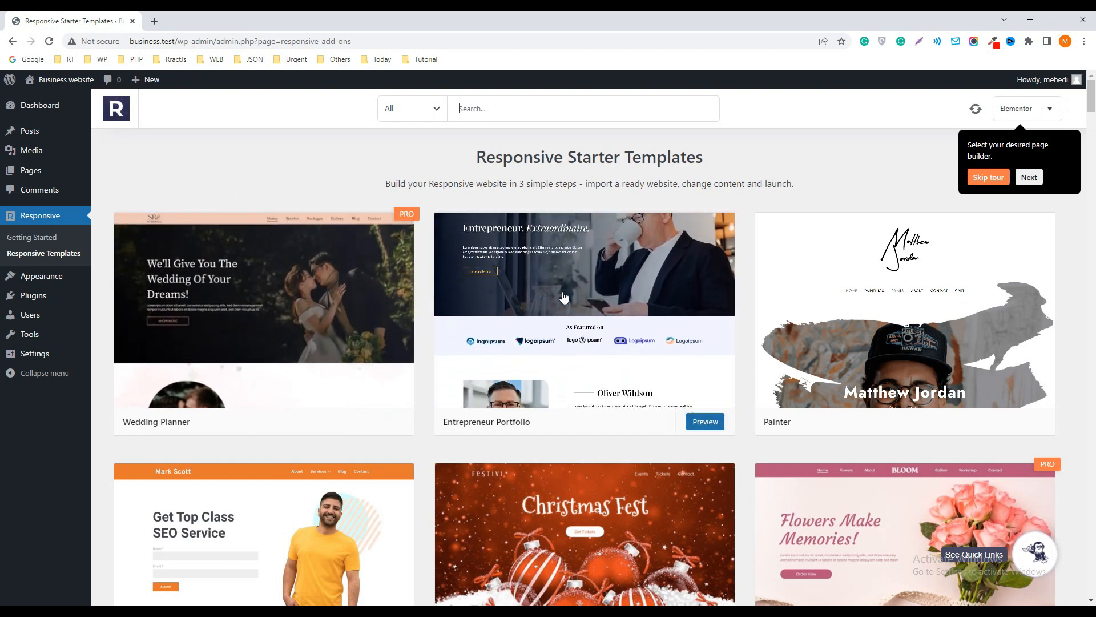
scroll(832, 313, down, 3)
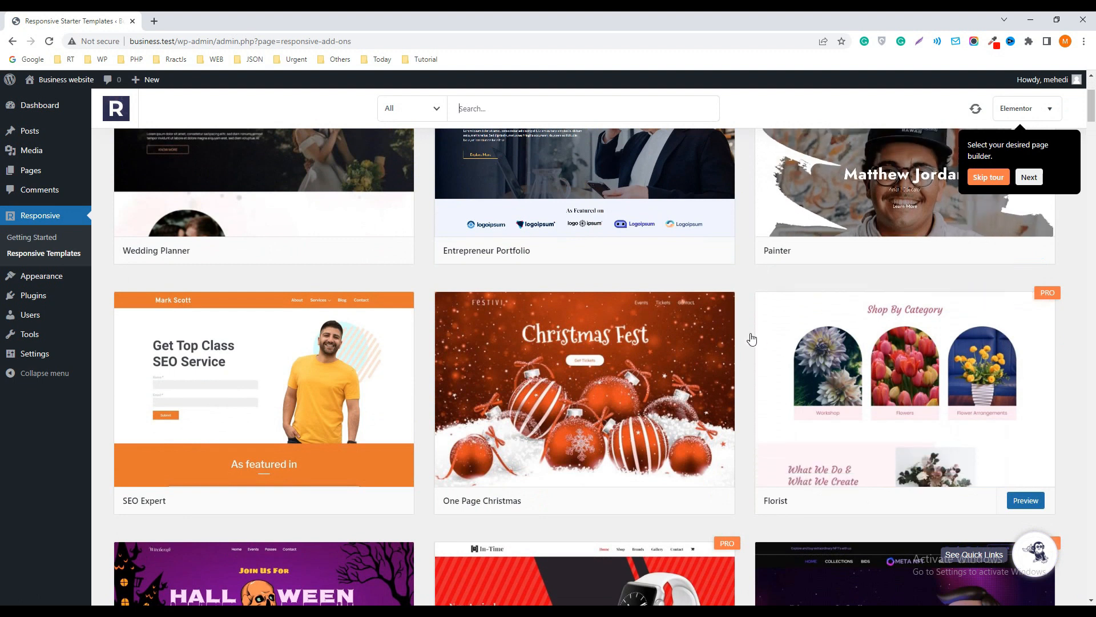
scroll(748, 334, up, 3)
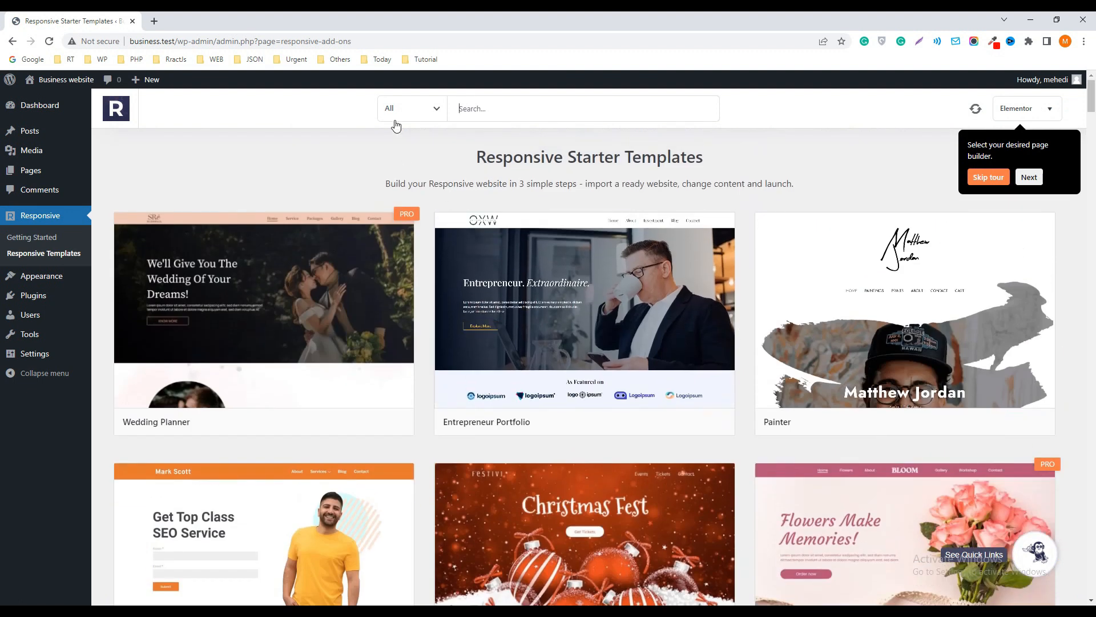
click(438, 113)
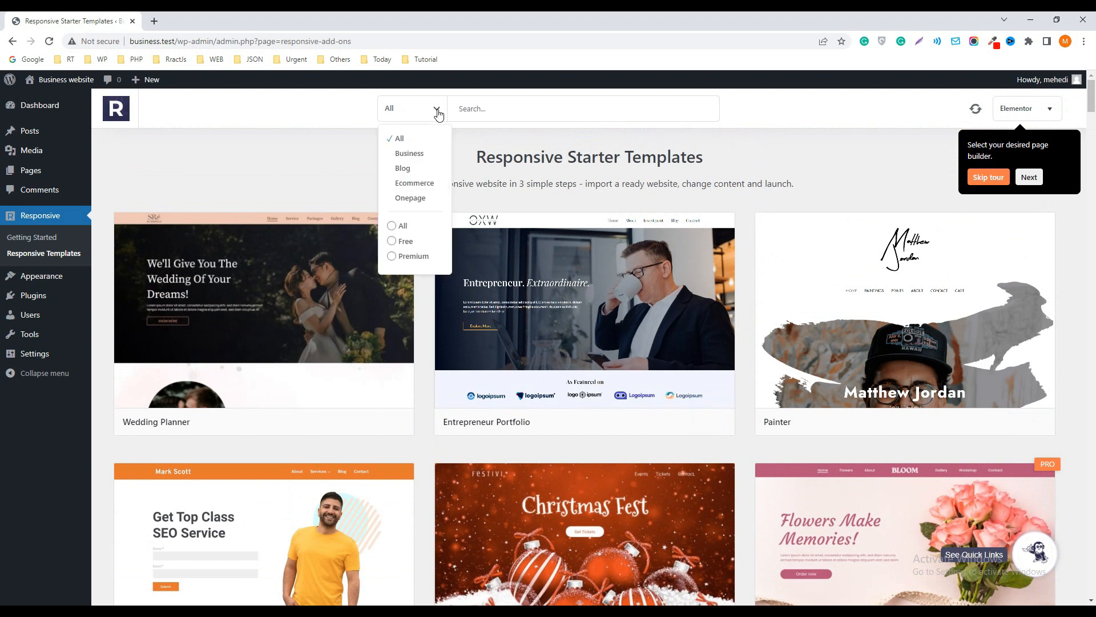
click(393, 241)
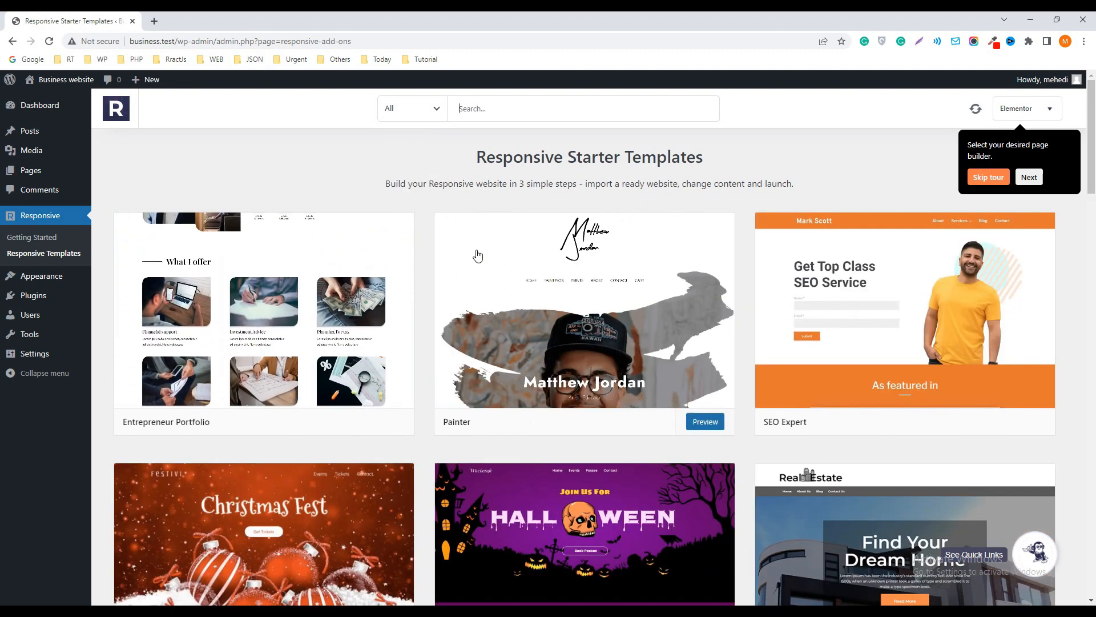
Open the preview of the Corporate Business template and look through its page design
drag(1093, 175, 1094, 279)
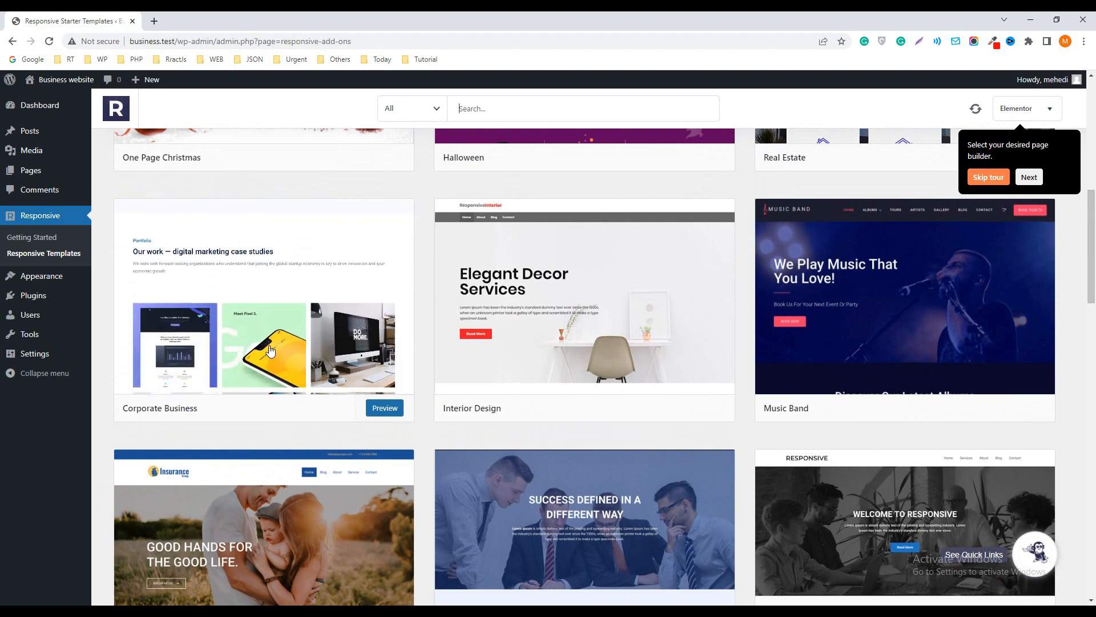
click(384, 408)
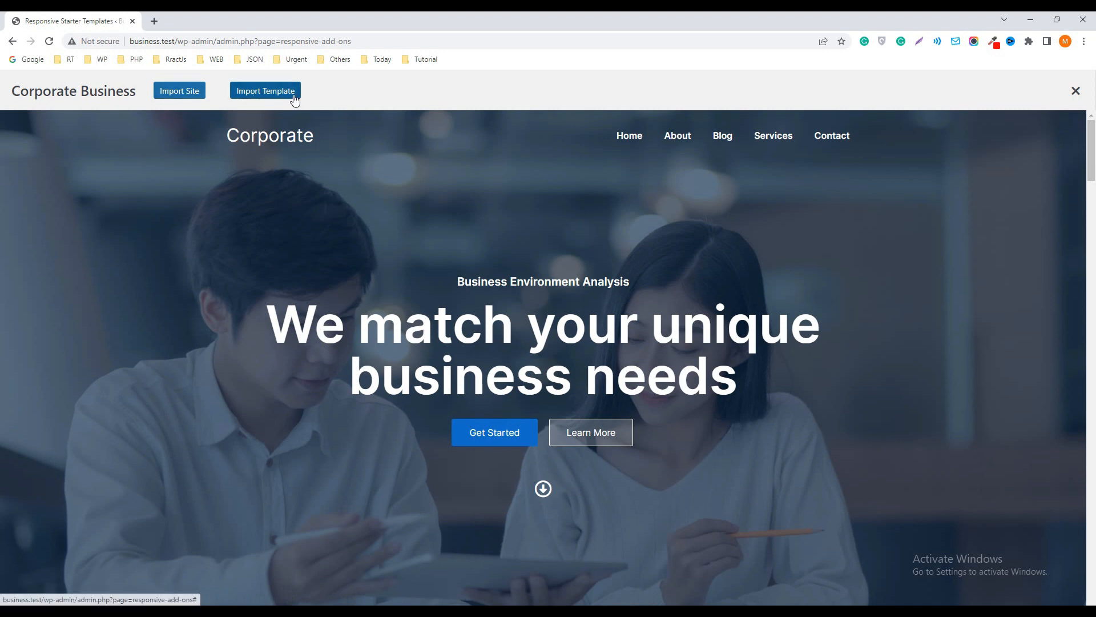
scroll(407, 217, down, 3)
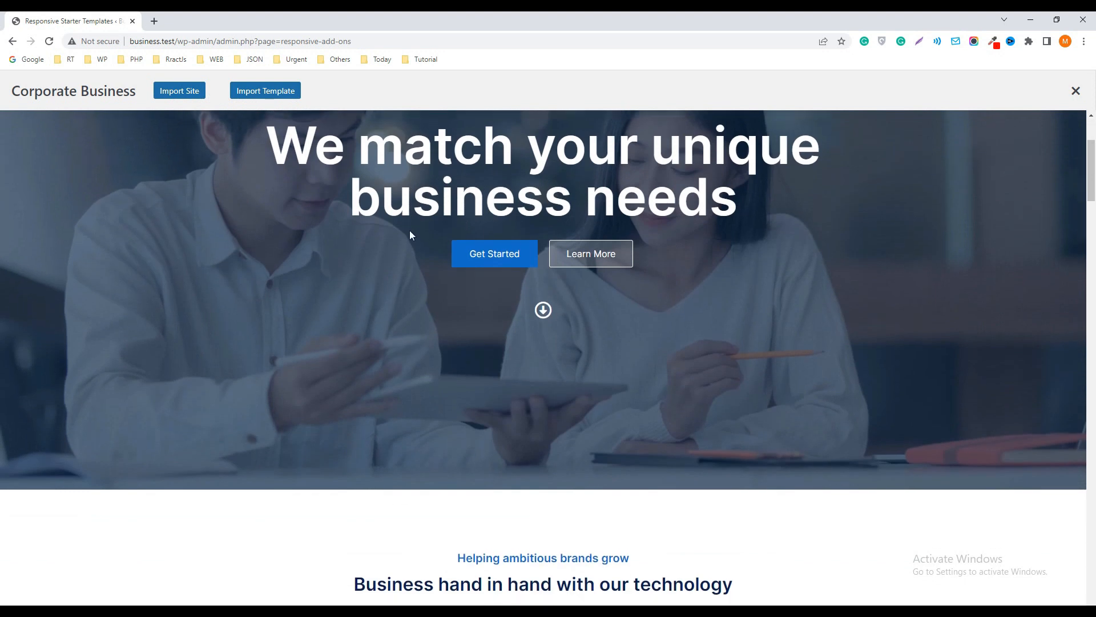
scroll(409, 232, down, 7)
scroll(409, 237, up, 10)
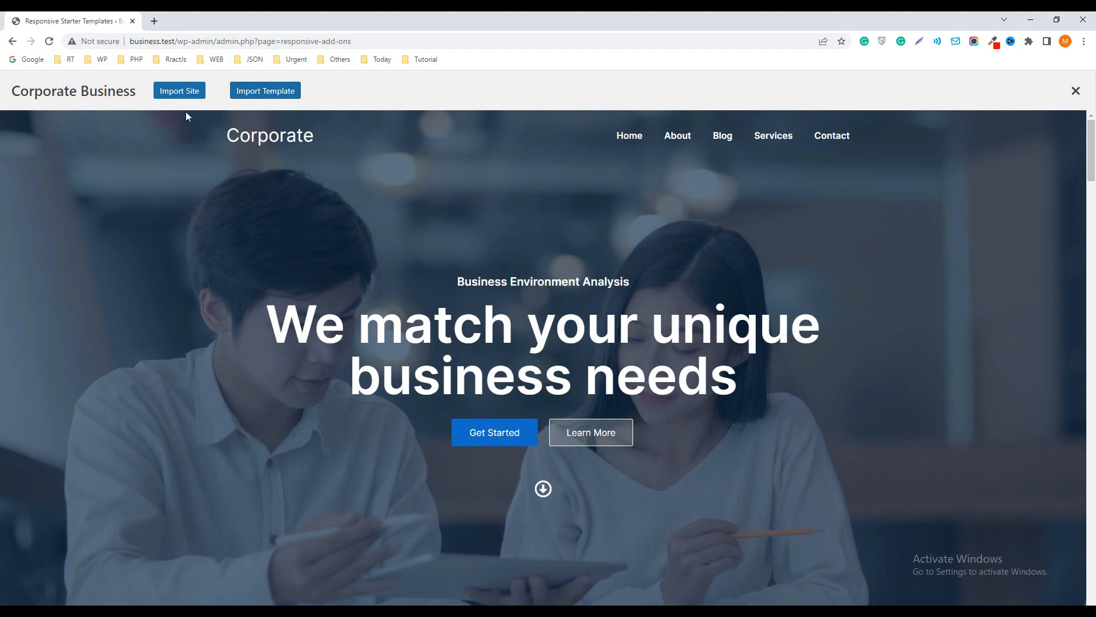
Import the full Corporate Business site with Delete Previous Import enabled, and launch the imported site
click(174, 91)
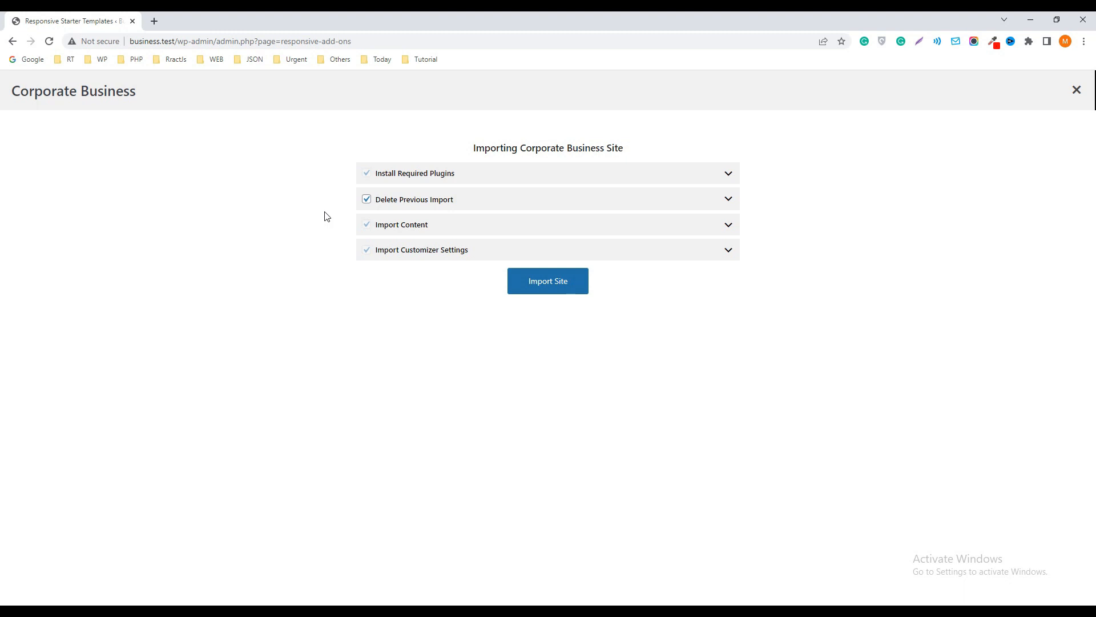
click(366, 200)
click(366, 200)
click(548, 285)
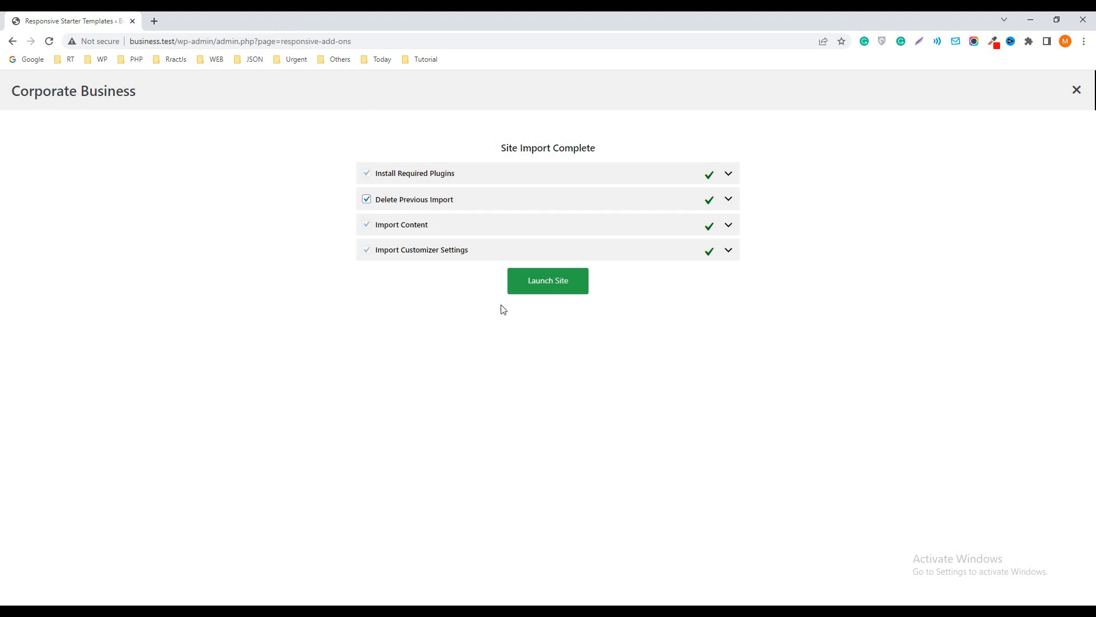
click(552, 287)
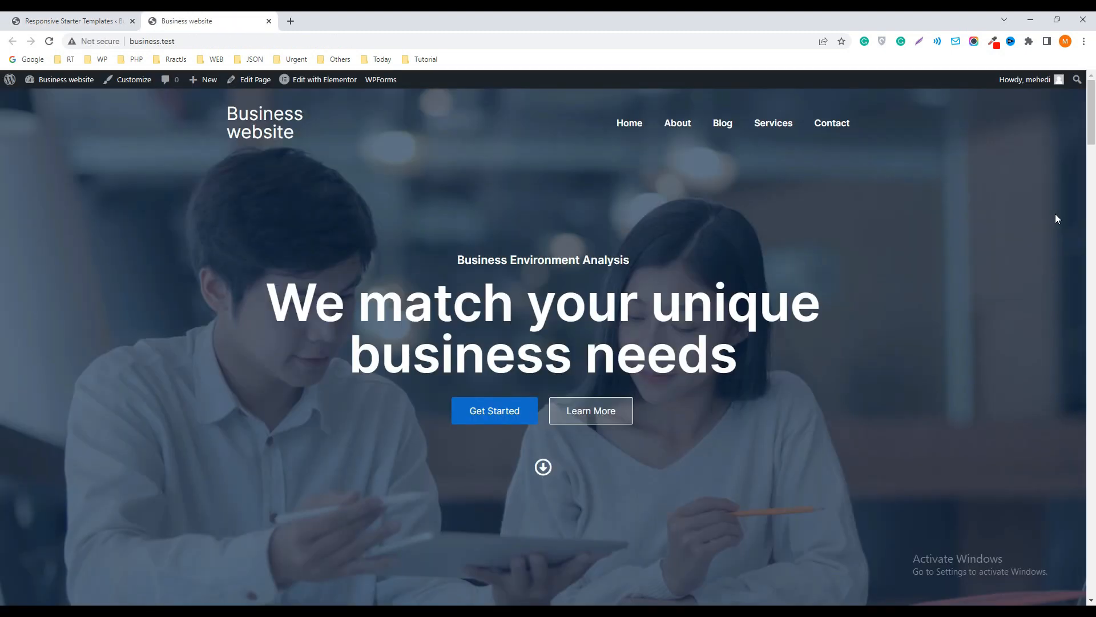
mouse_move(1087, 122)
mouse_down()
mouse_move(1094, 558)
mouse_move(1092, 112)
mouse_up()
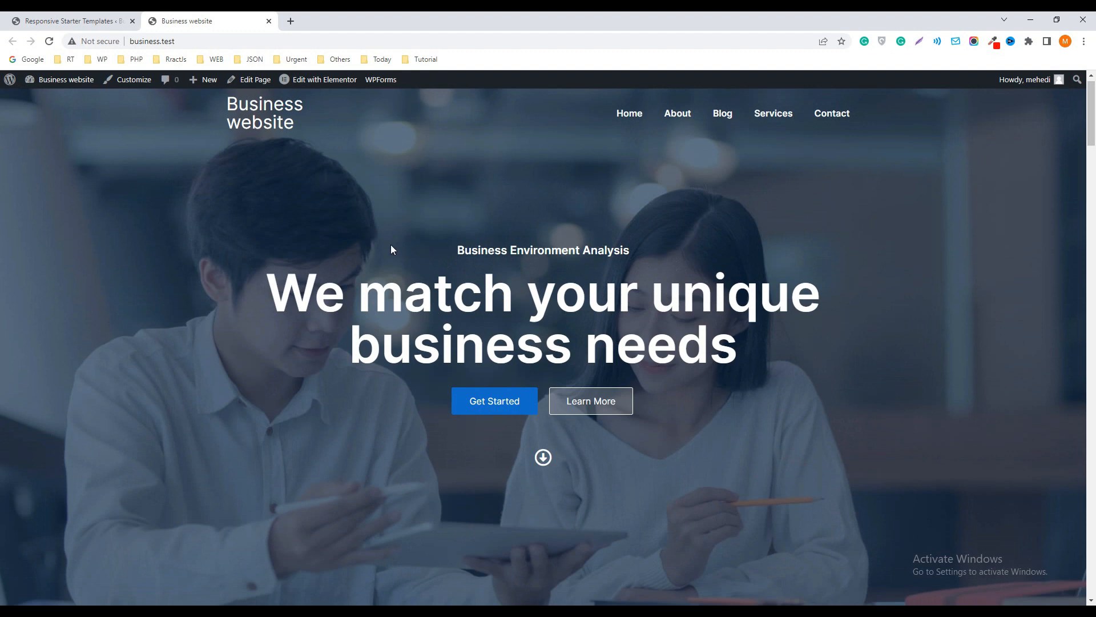
Switch back to the starter templates browser page and load the admin dashboard at business.test/wp-admin/
click(86, 22)
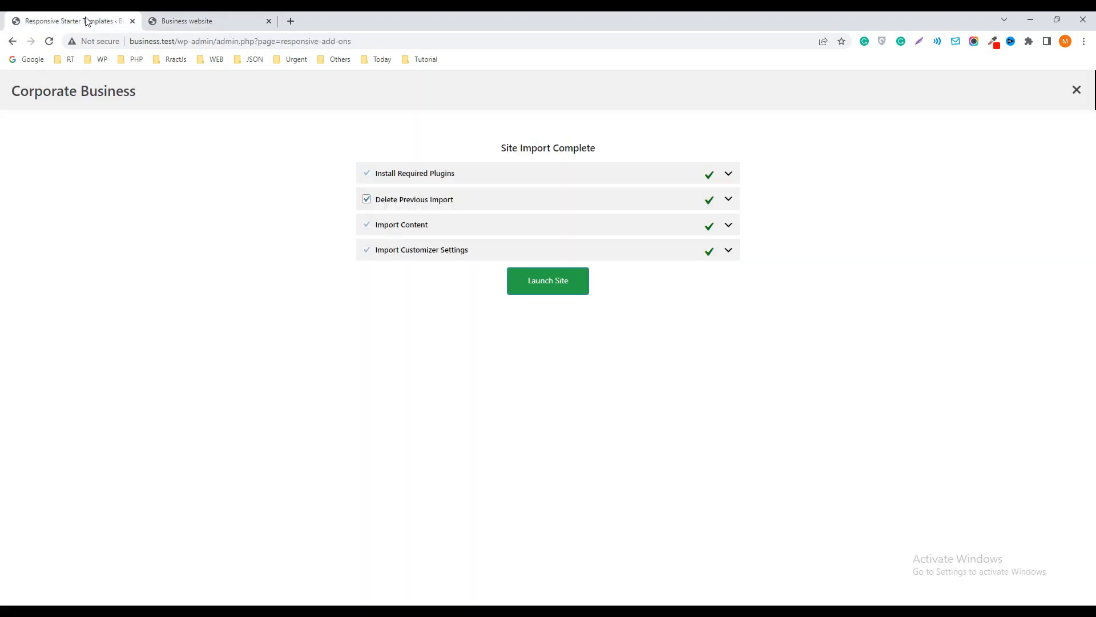
drag(217, 42, 465, 37)
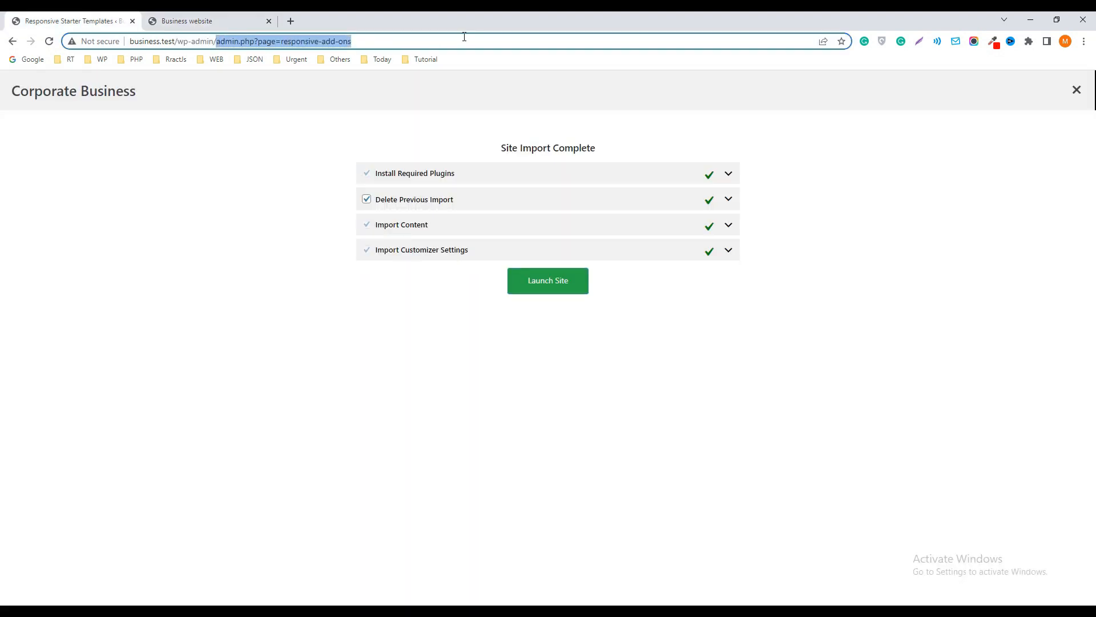
key(BackSpace)
key(Return)
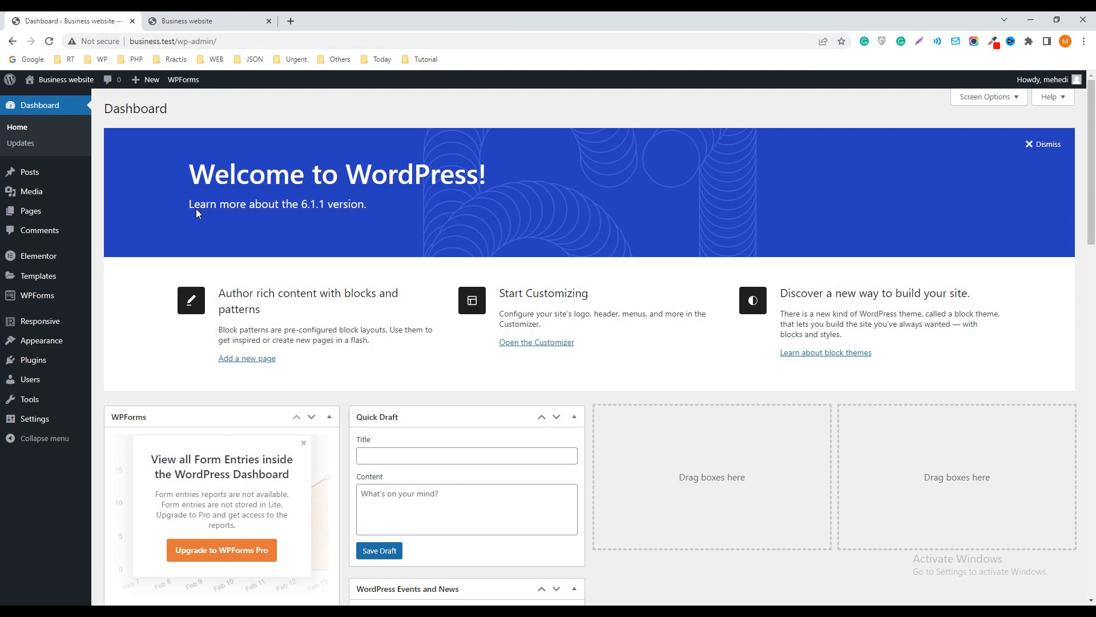
Set the site's permalink structure to Post name in the permalink settings and save the changes
mouse_move(35, 428)
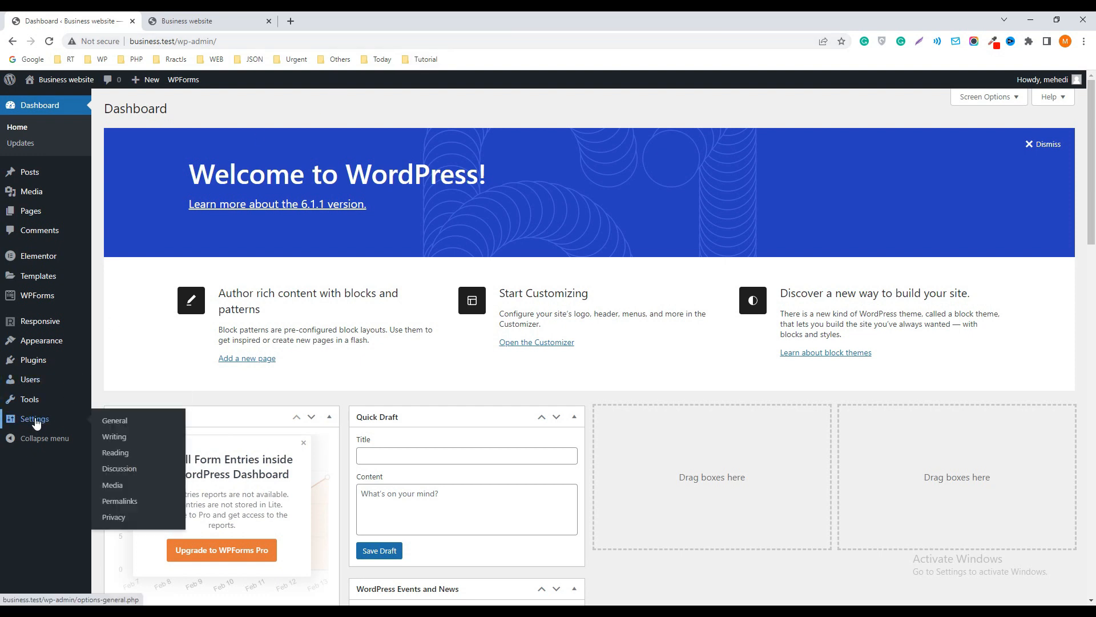
click(123, 505)
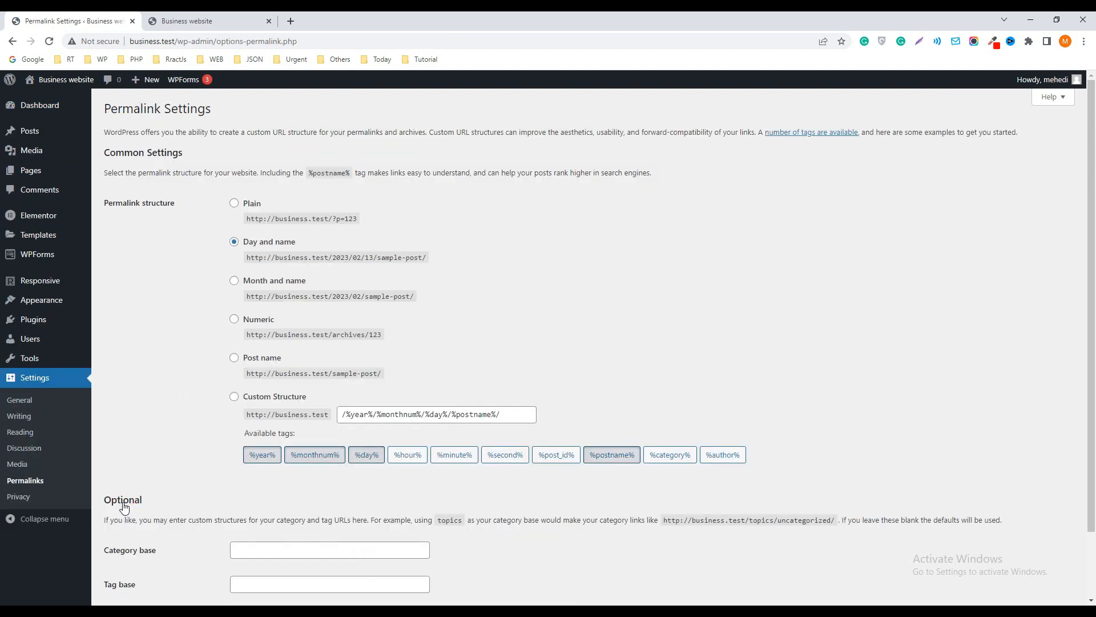
click(235, 359)
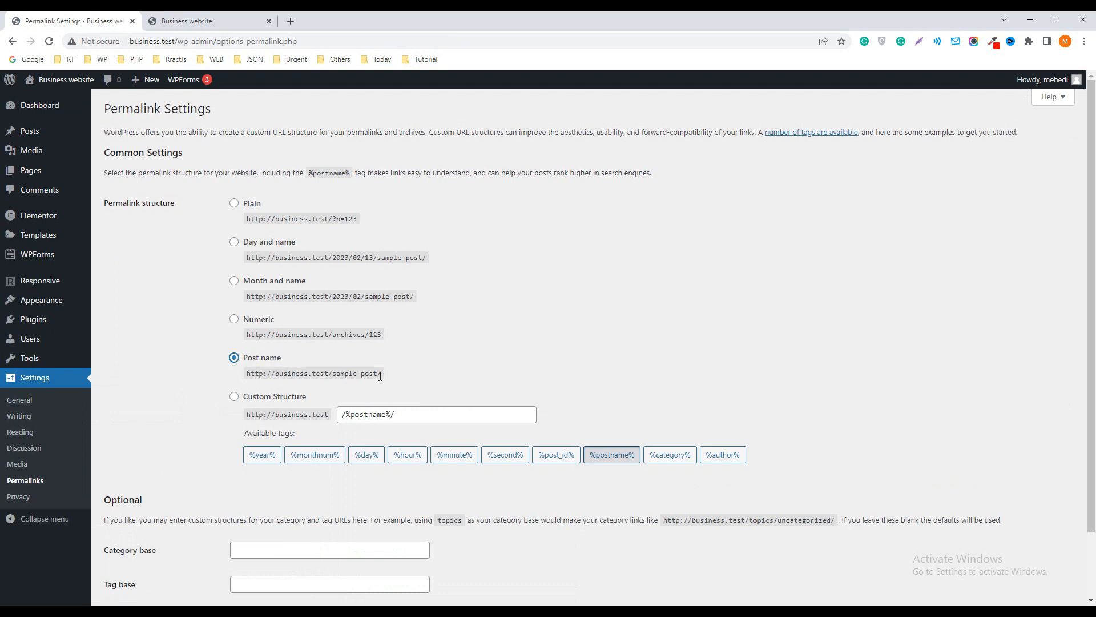
drag(386, 373, 242, 377)
scroll(347, 351, down, 2)
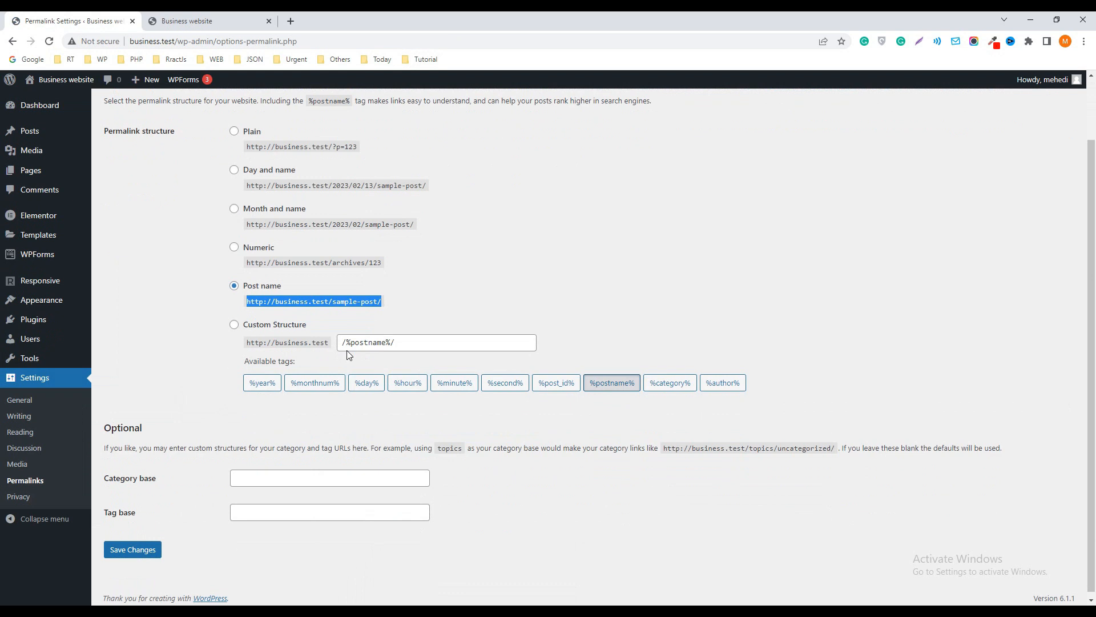
click(146, 546)
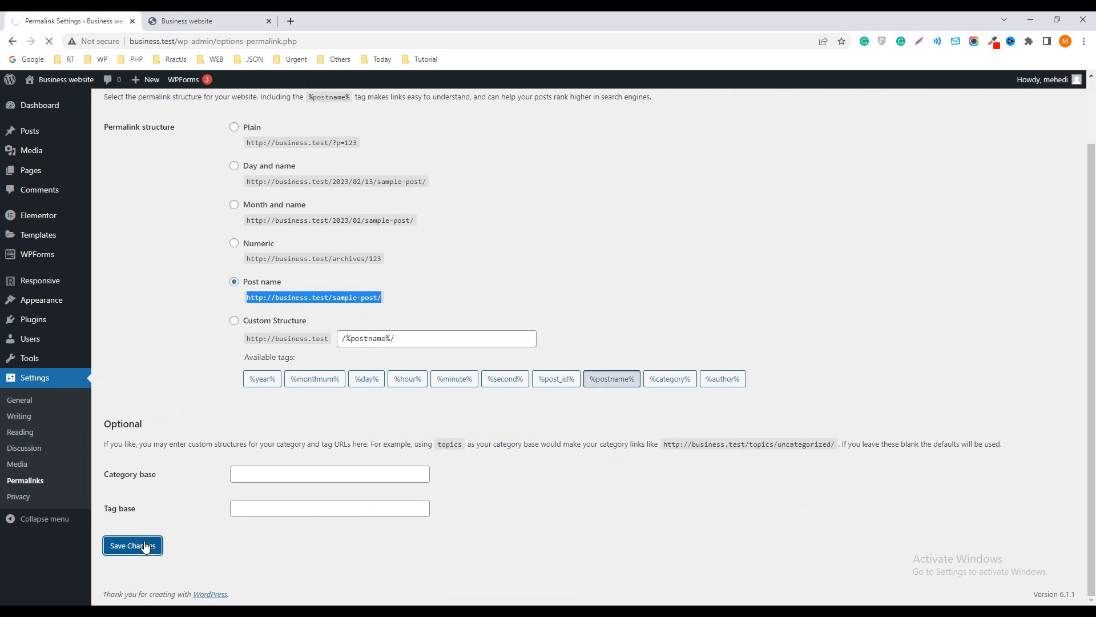
Switch to the live Business website page, reload it and look over the homepage
click(210, 22)
key(ctrl+r)
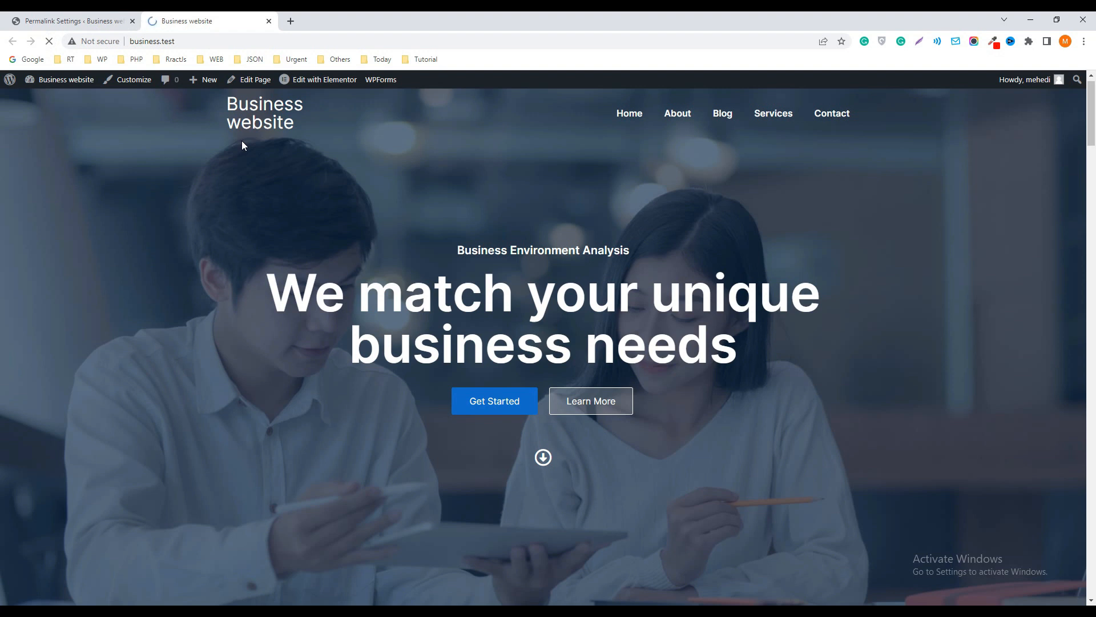
drag(1091, 85, 1080, 111)
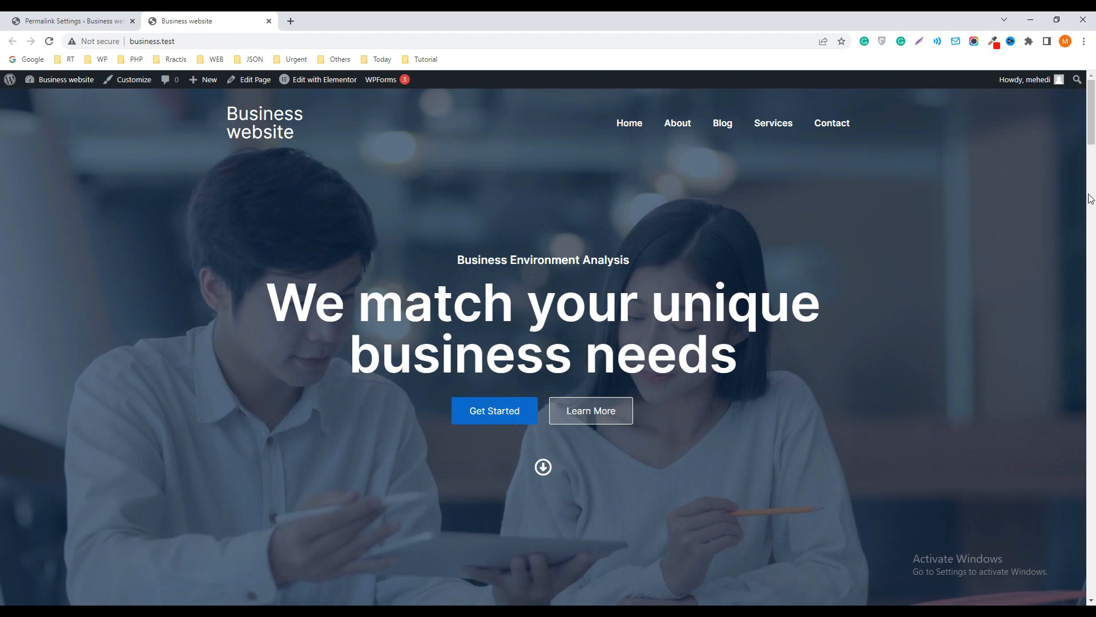
mouse_move(1092, 114)
mouse_down()
mouse_move(1095, 571)
mouse_move(1088, 108)
mouse_up()
Open the theme customizer in a new browser tab from the admin and go to the Layout options in Global Settings
click(74, 21)
scroll(54, 247, down, 2)
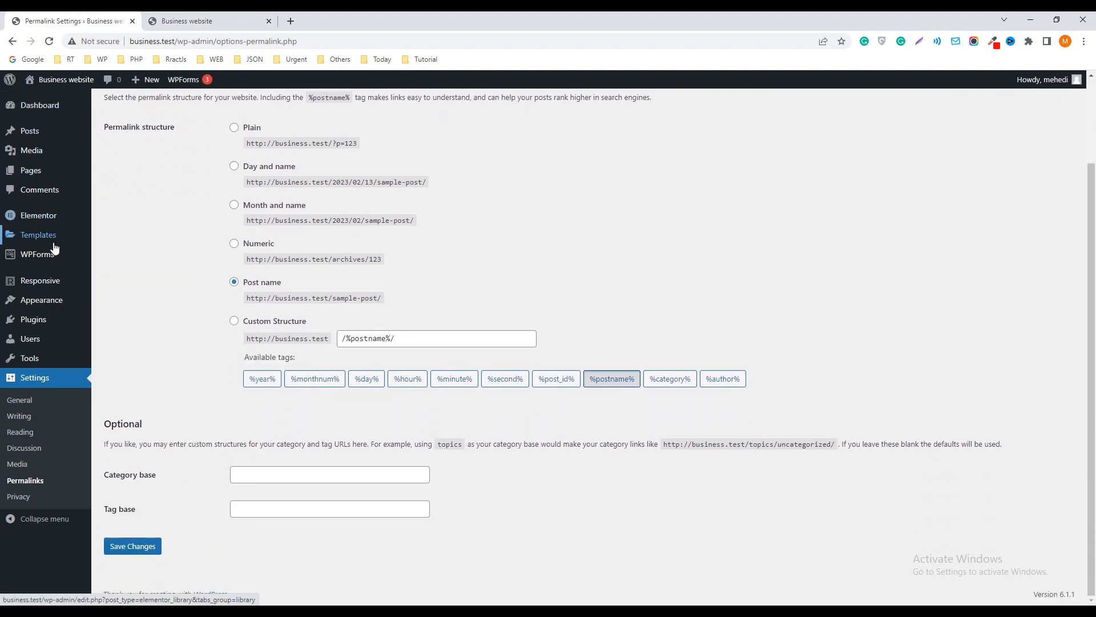
mouse_move(28, 307)
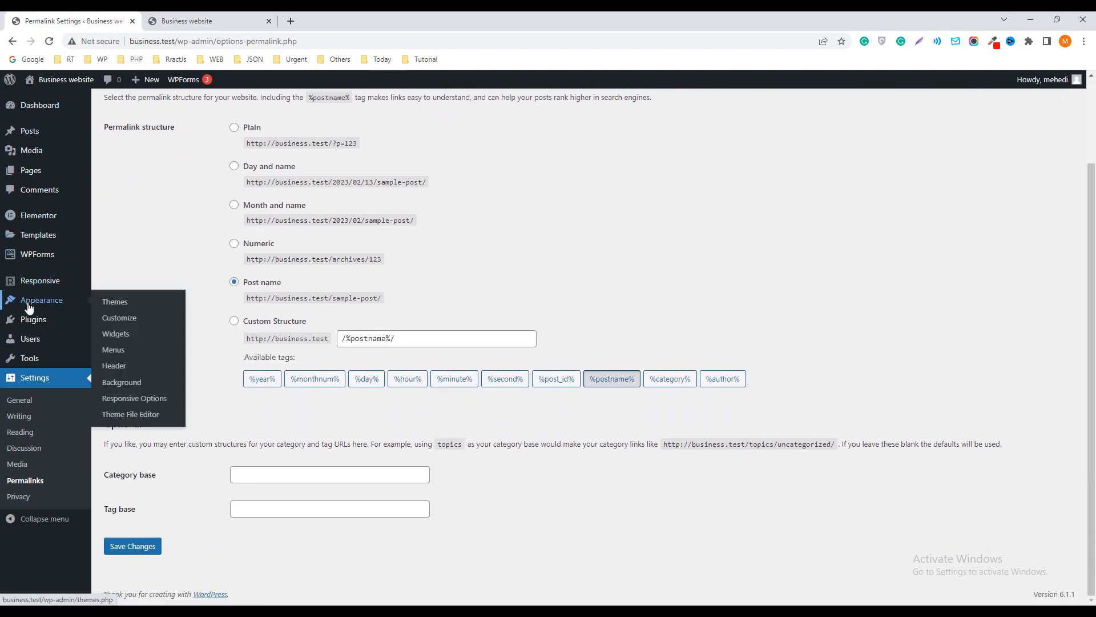
right_click(118, 318)
click(137, 326)
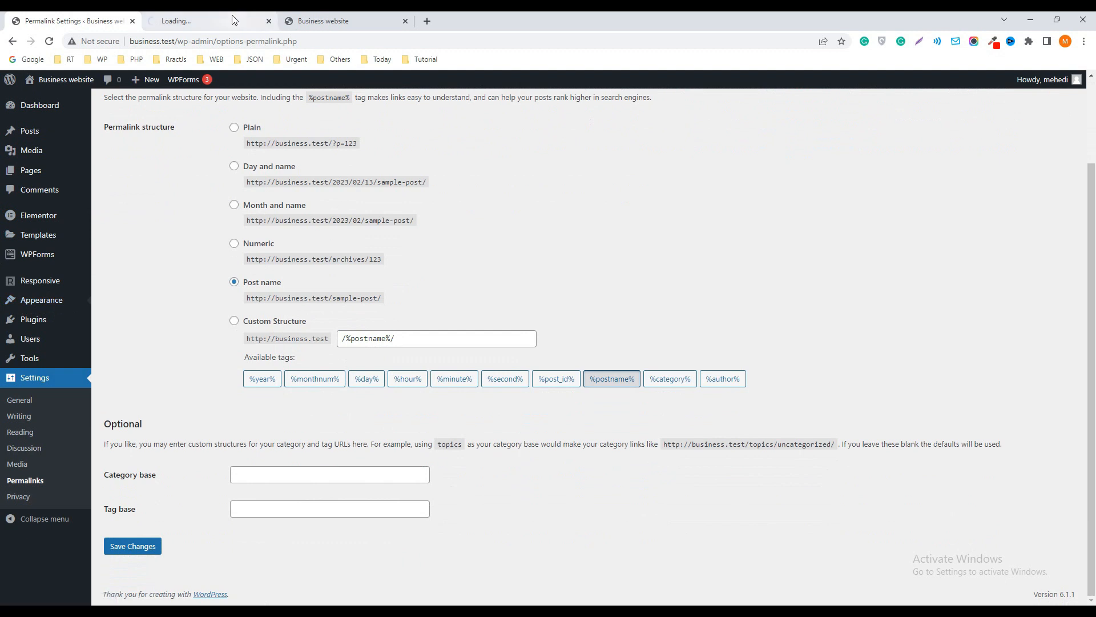
click(222, 21)
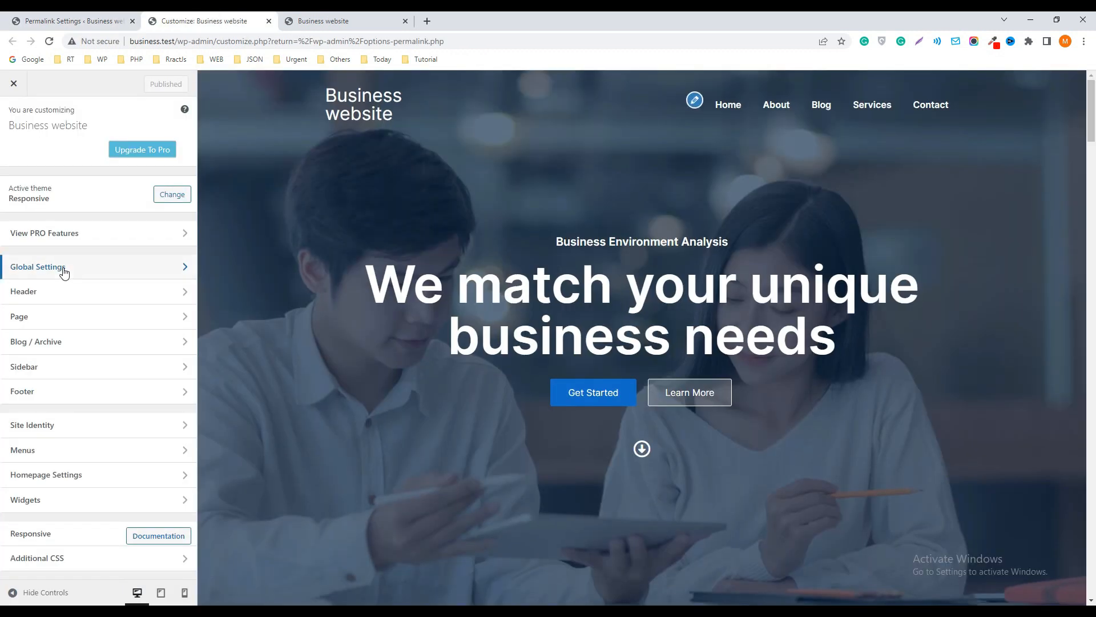
click(89, 273)
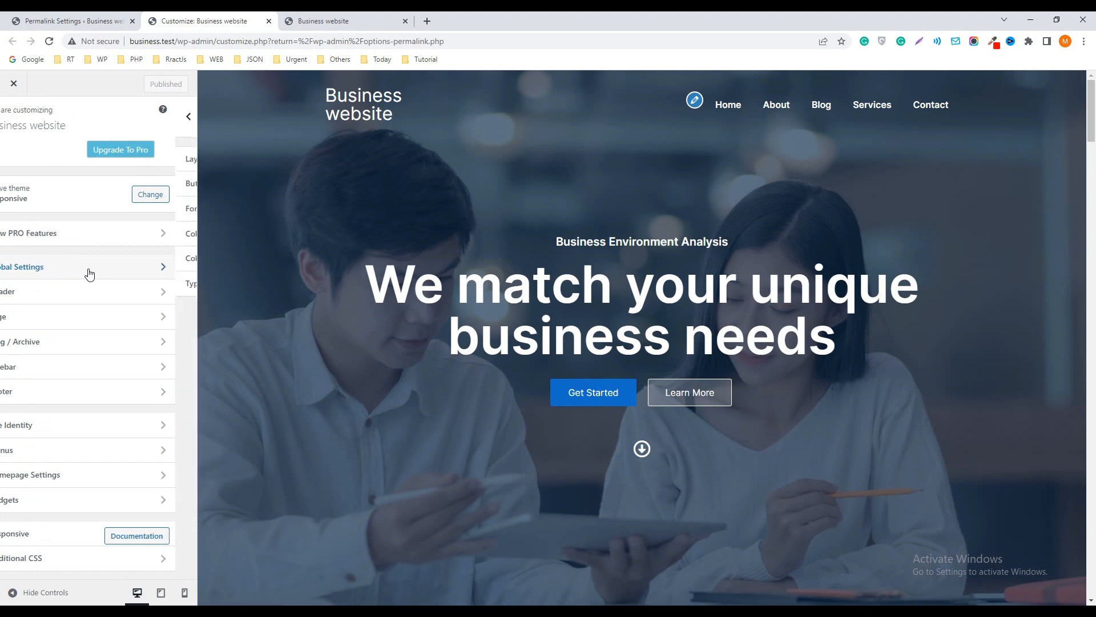
click(33, 165)
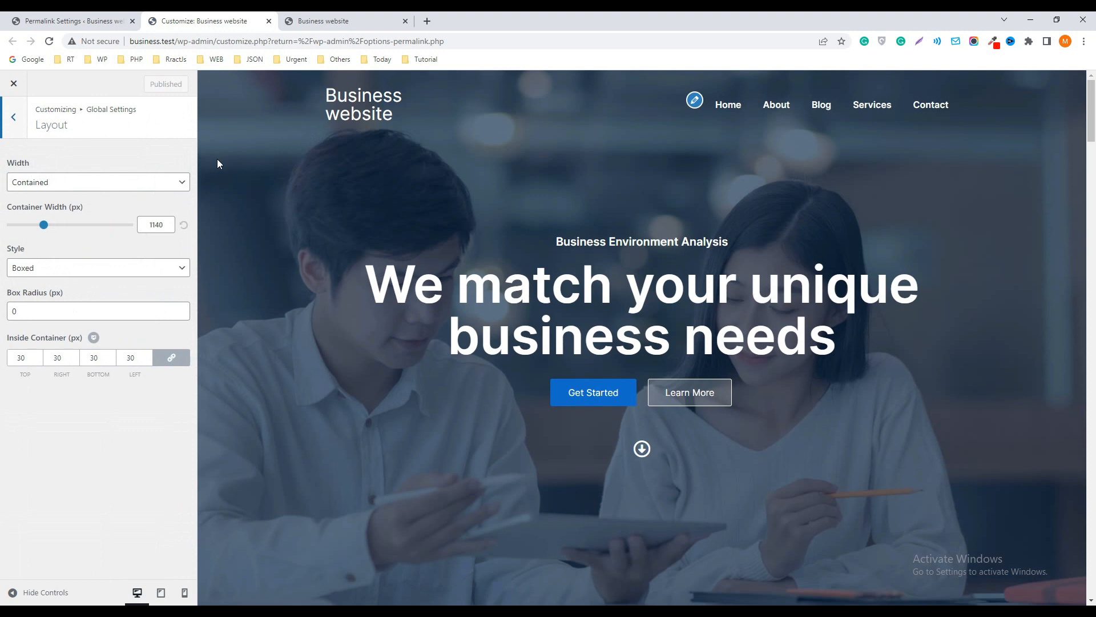
Set the global layout width to Full Width, publish it and reload the live homepage to check the header
click(35, 184)
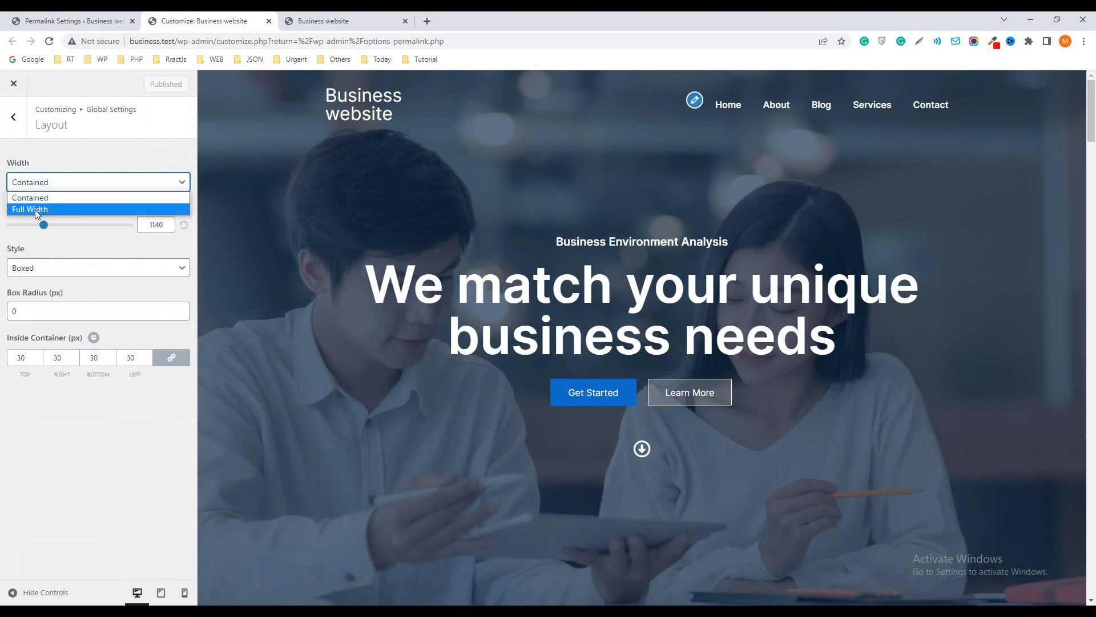
click(34, 211)
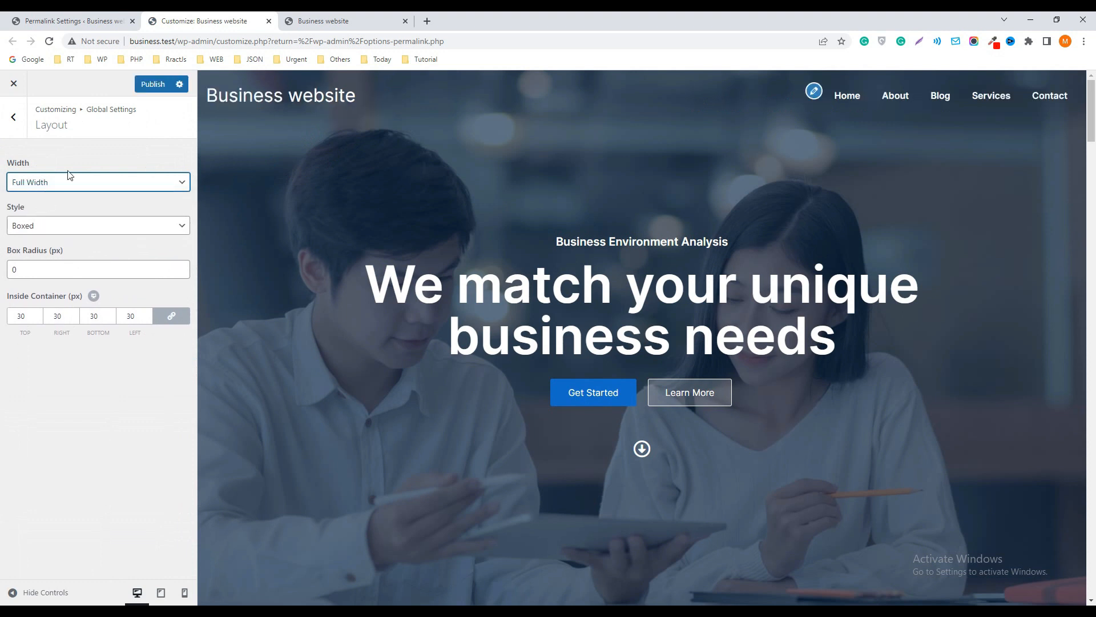
click(154, 86)
click(360, 21)
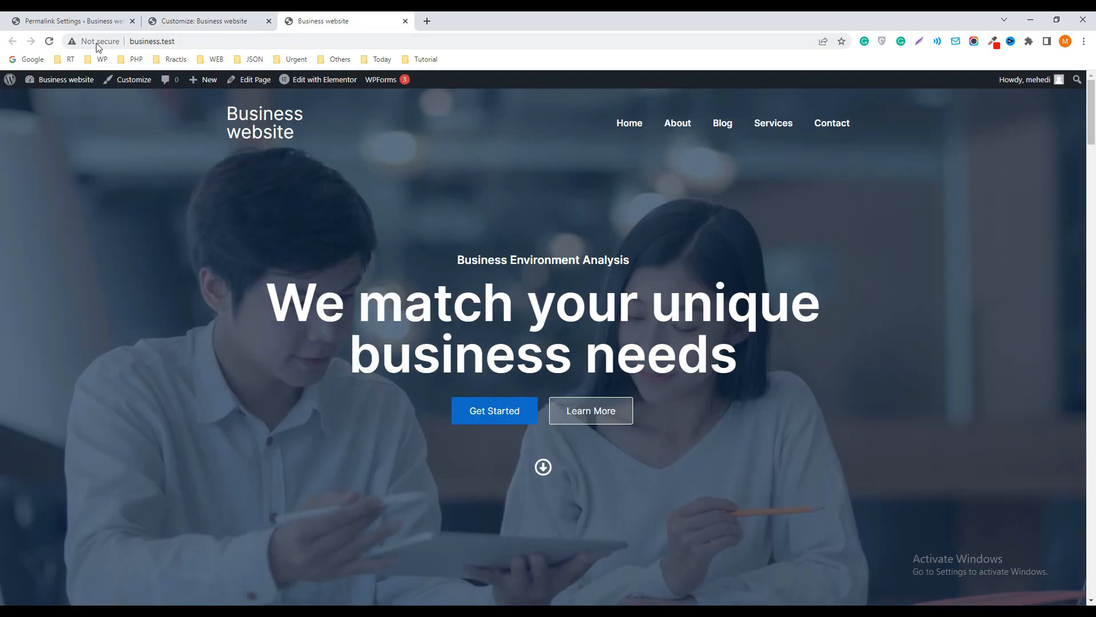
click(50, 44)
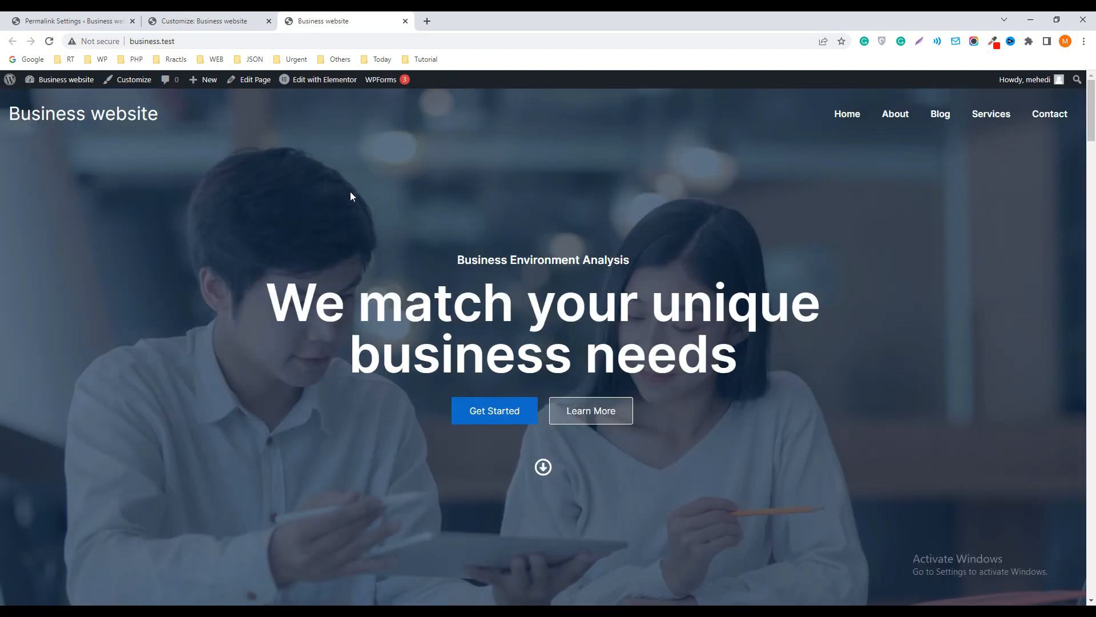
Return to the customizer, set the global layout width back to Contained and publish the change
click(197, 21)
click(97, 181)
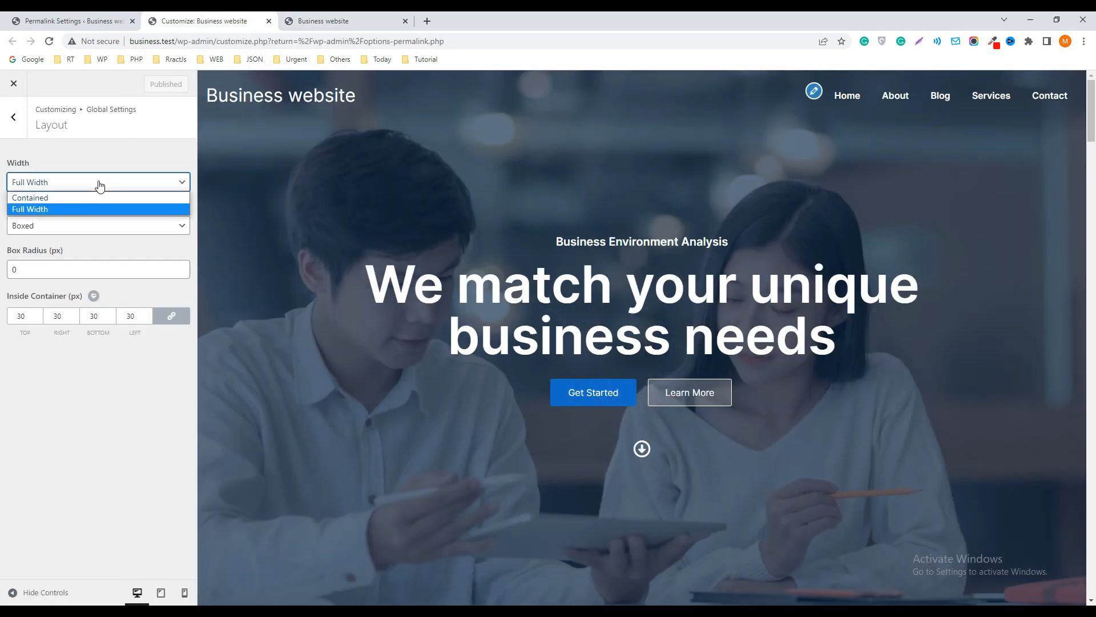
click(40, 198)
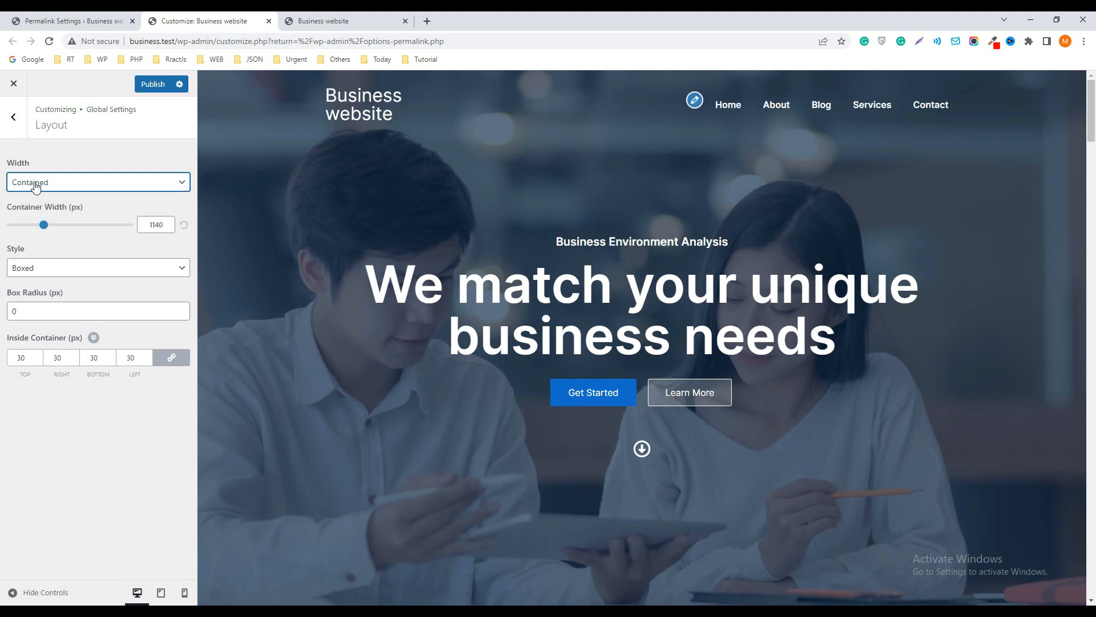
click(151, 84)
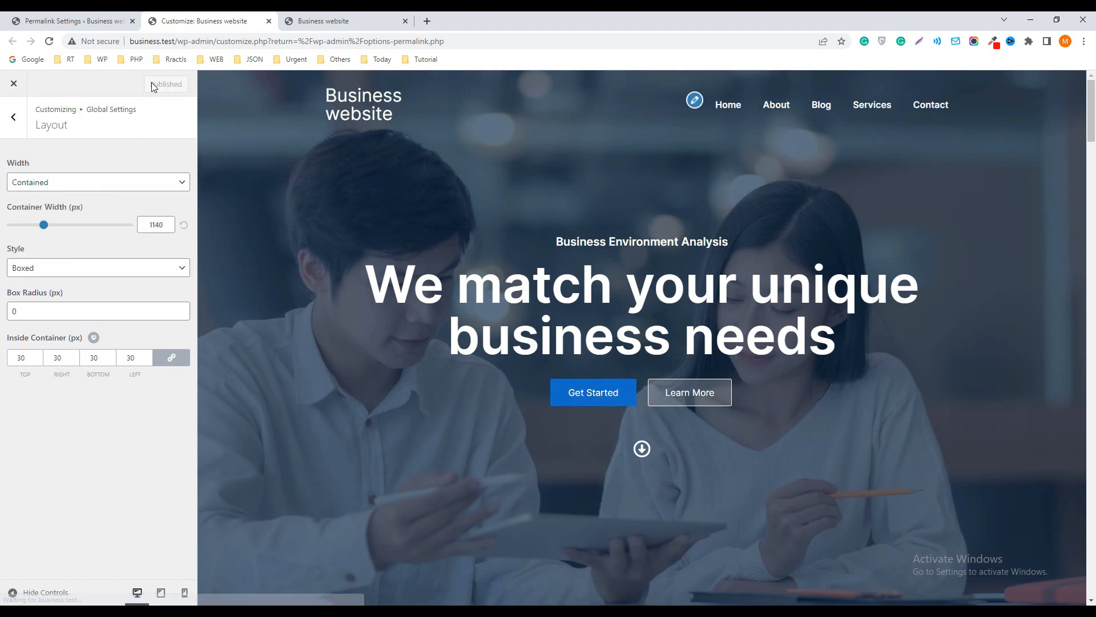
Examine the global Buttons options, including padding, radius, border width and button typography
click(14, 119)
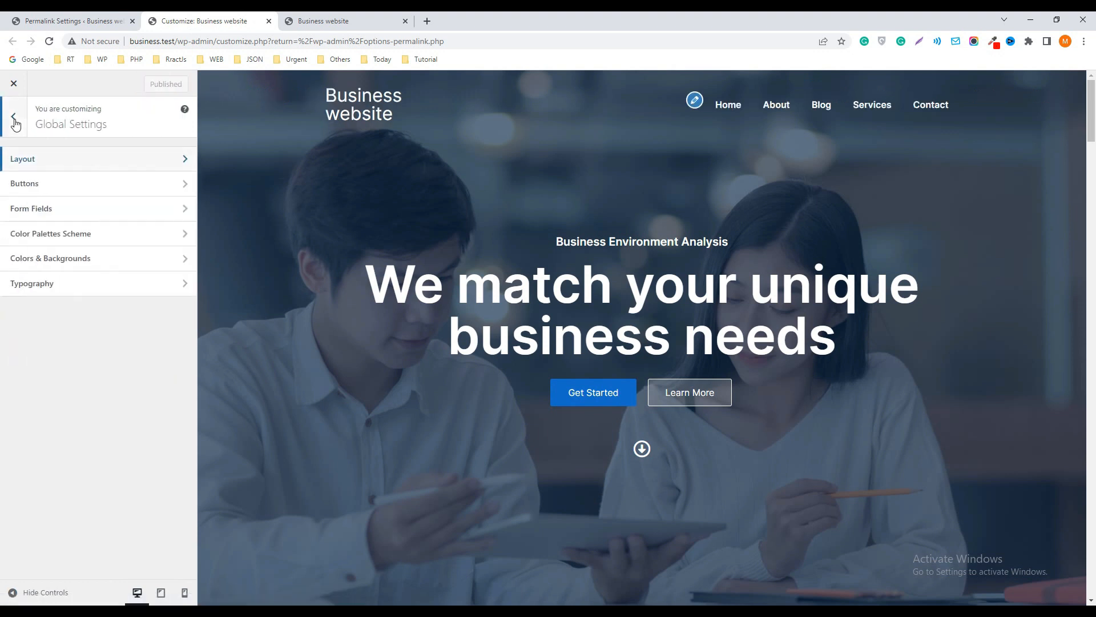
click(40, 183)
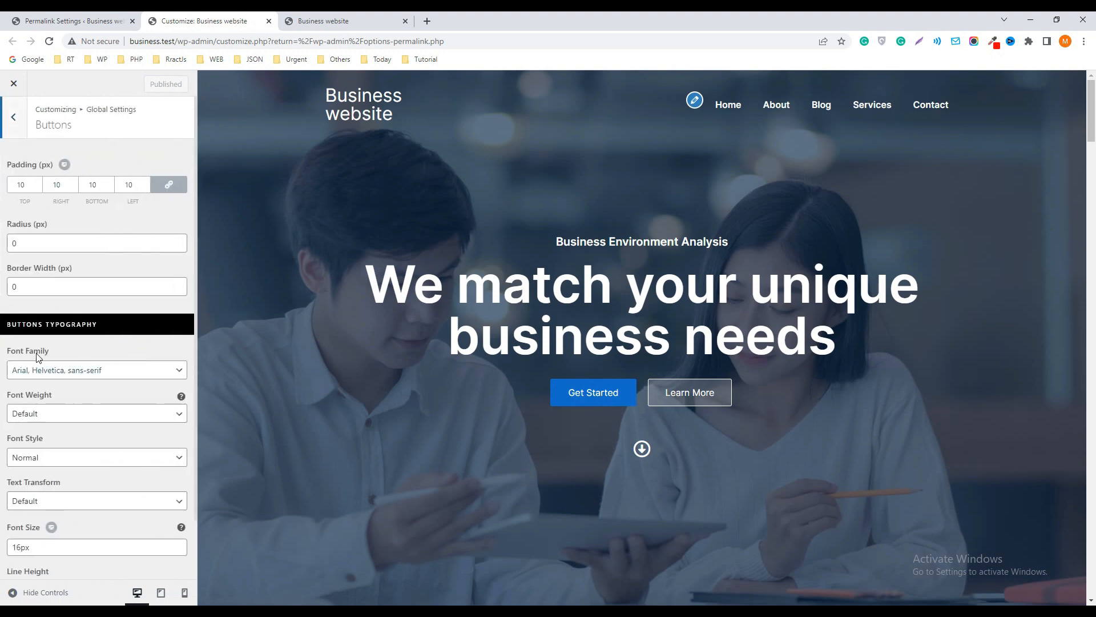
scroll(45, 387, down, 1)
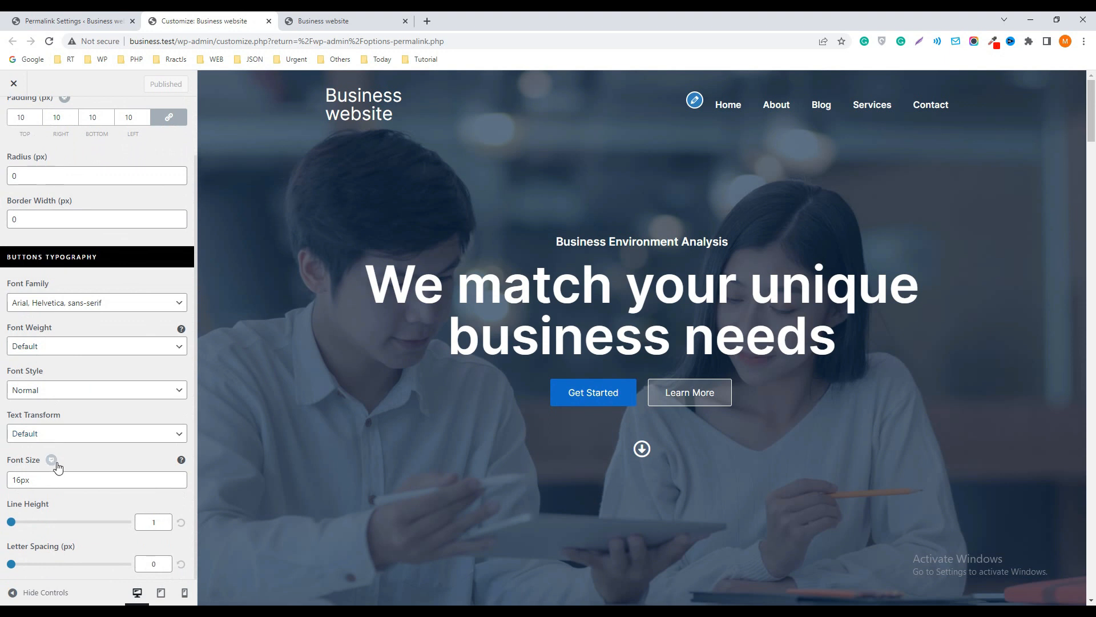
scroll(88, 400, up, 1)
scroll(63, 428, down, 1)
scroll(57, 257, up, 1)
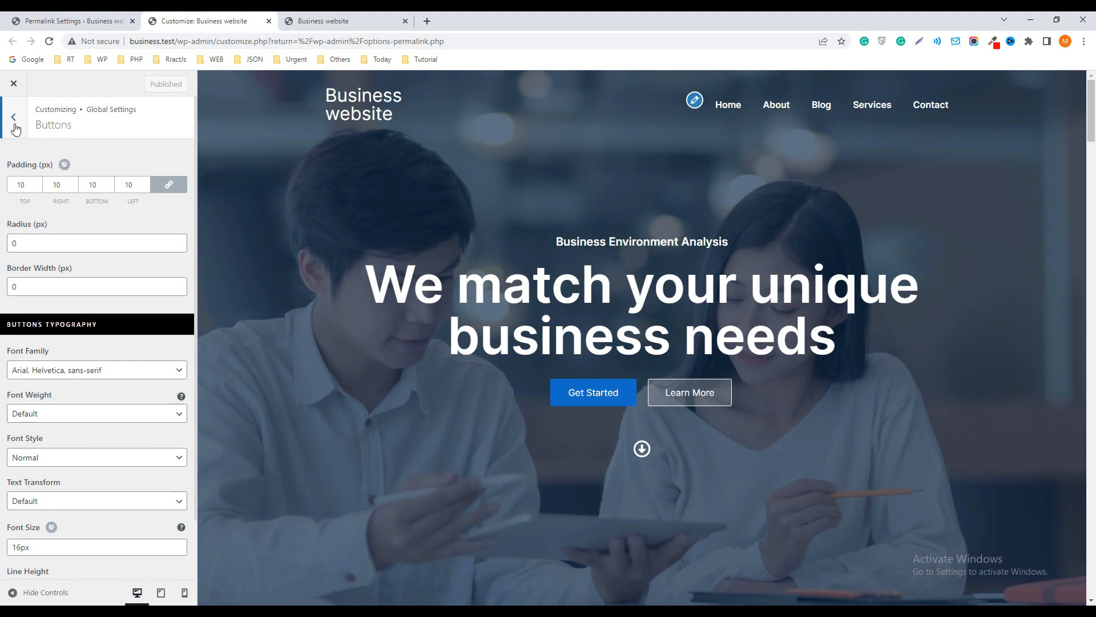
click(14, 123)
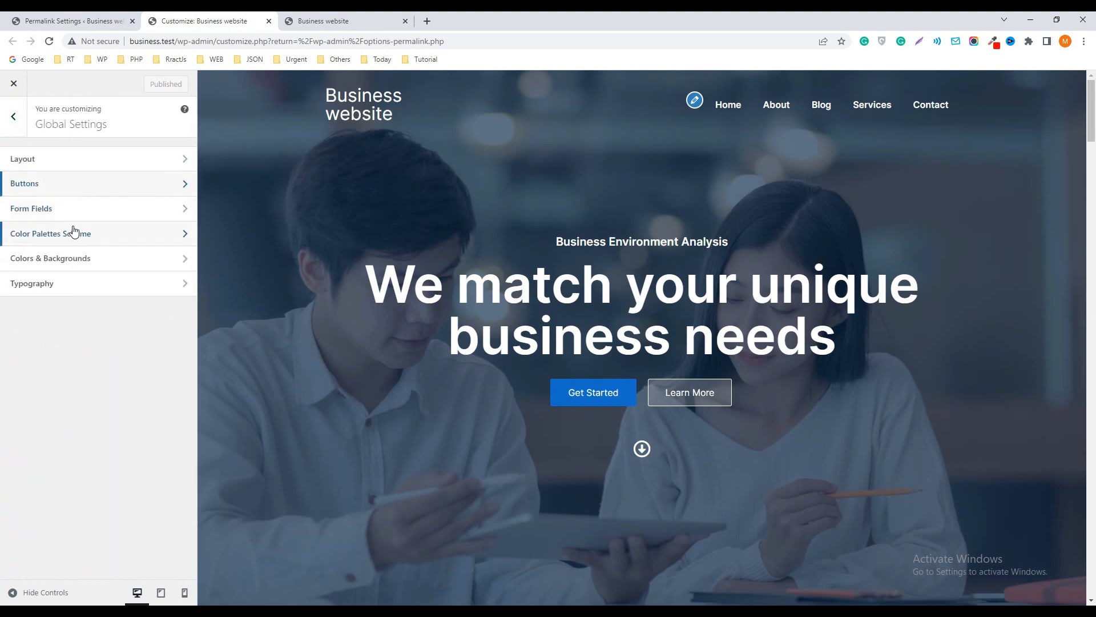
Set the site's global background color to purple #8912c9 in Colors & Backgrounds and check it in the page preview
click(50, 258)
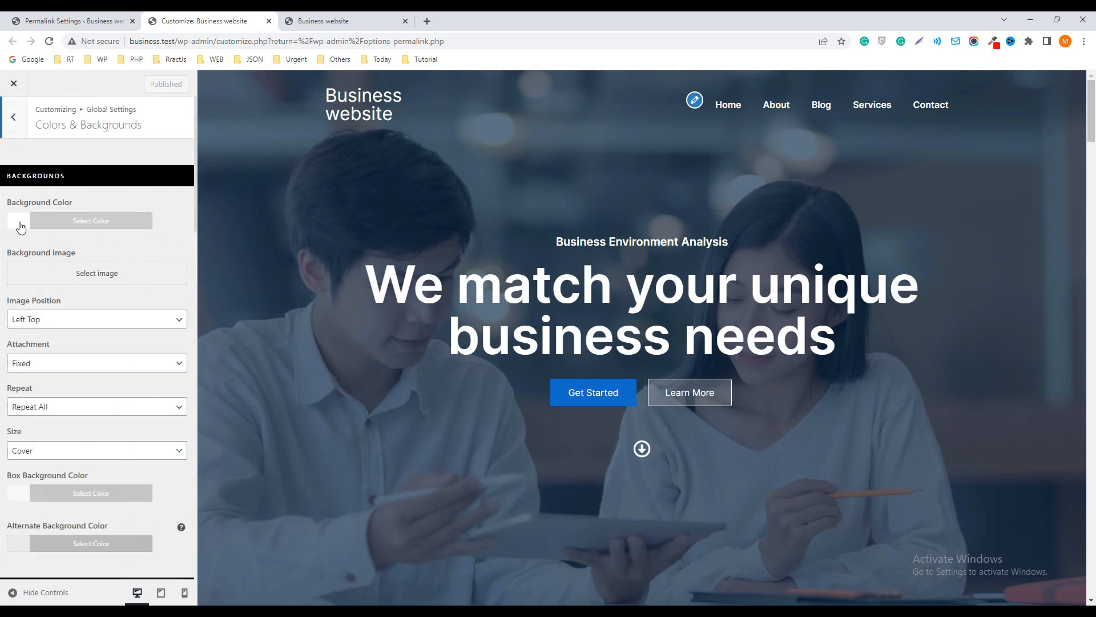
scroll(355, 269, down, 8)
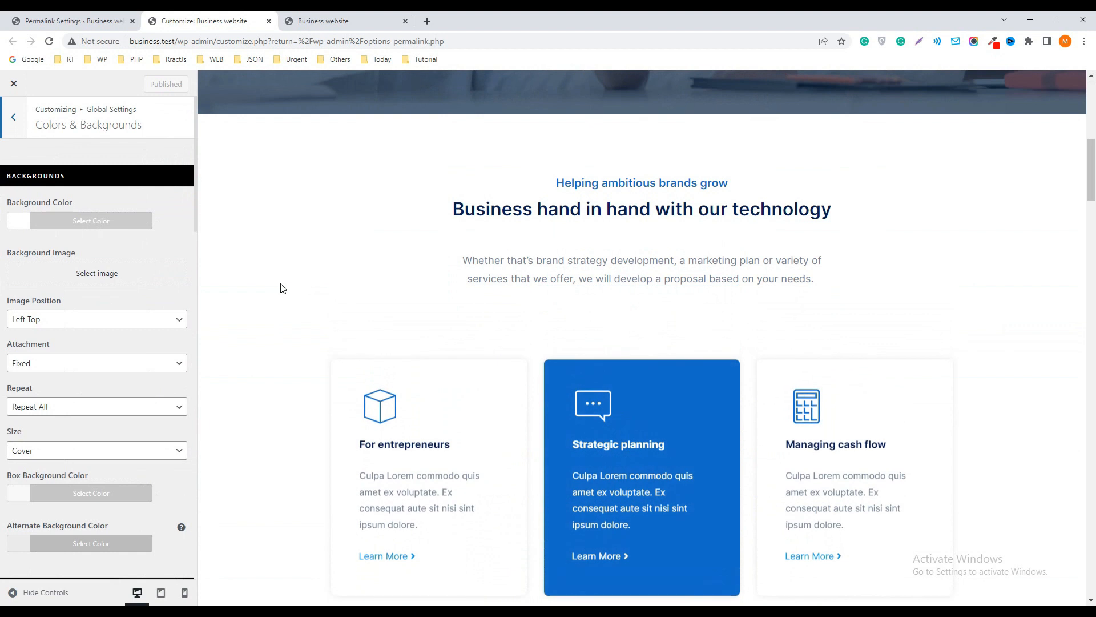
click(14, 224)
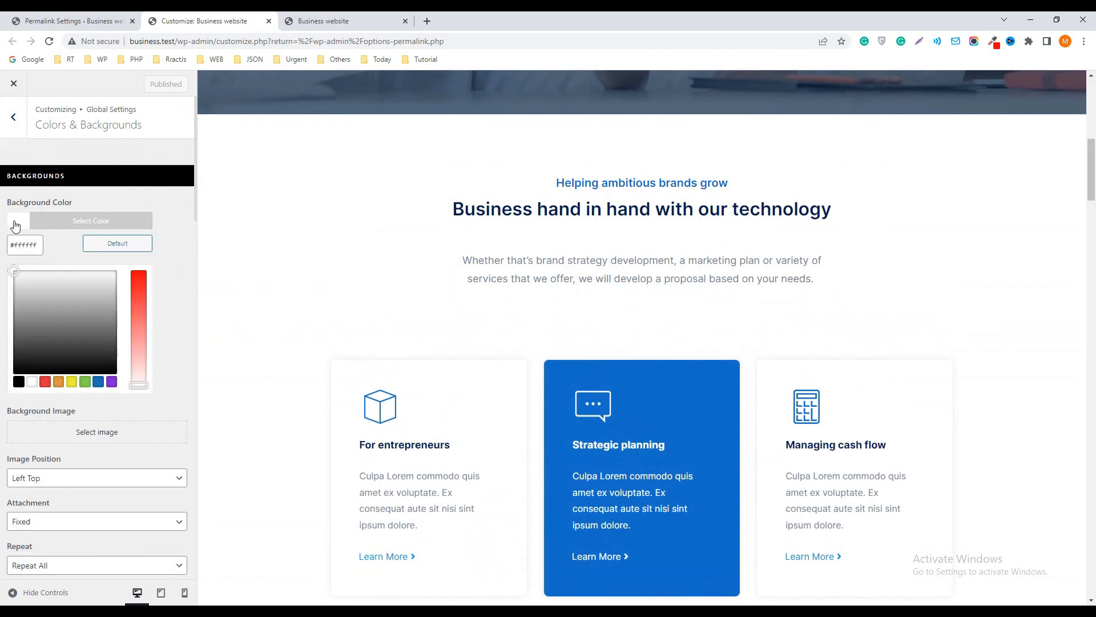
click(94, 292)
click(140, 282)
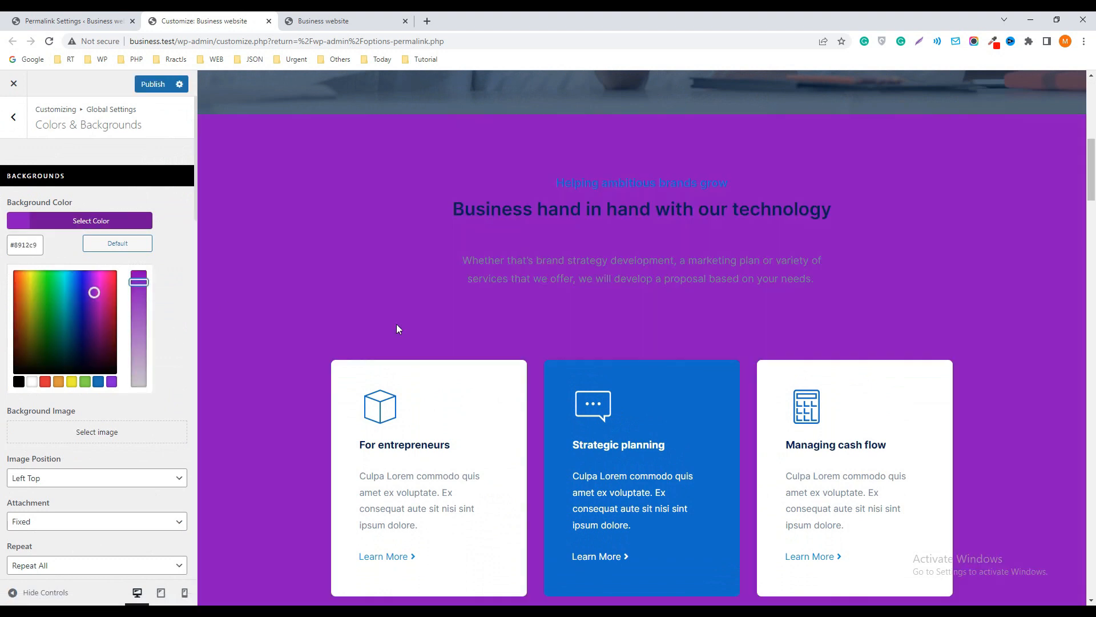
scroll(398, 329, down, 20)
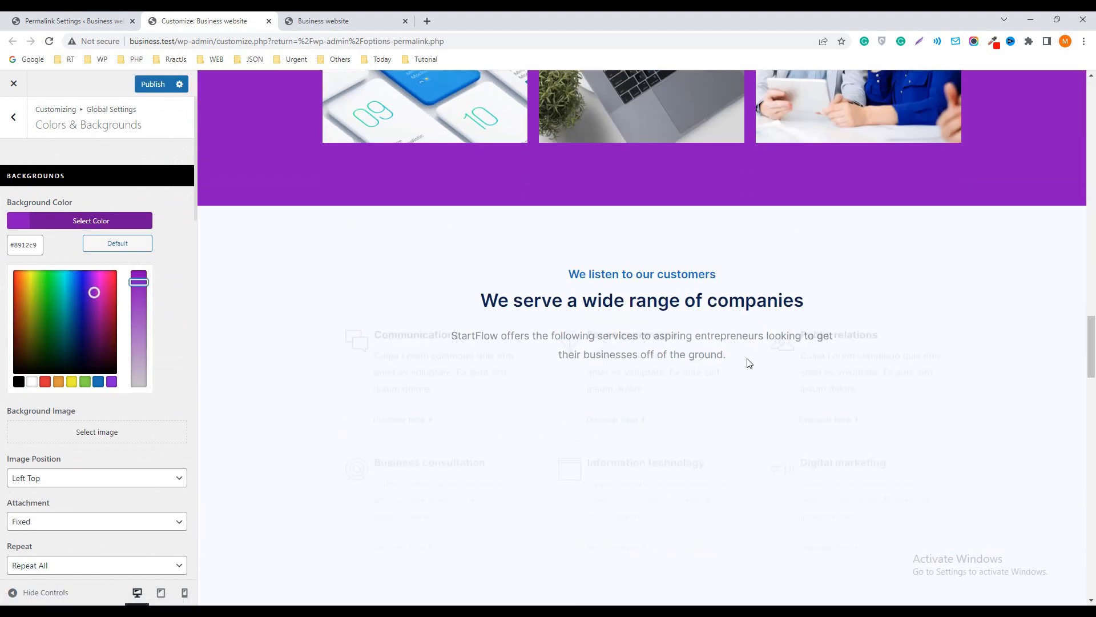
click(2, 406)
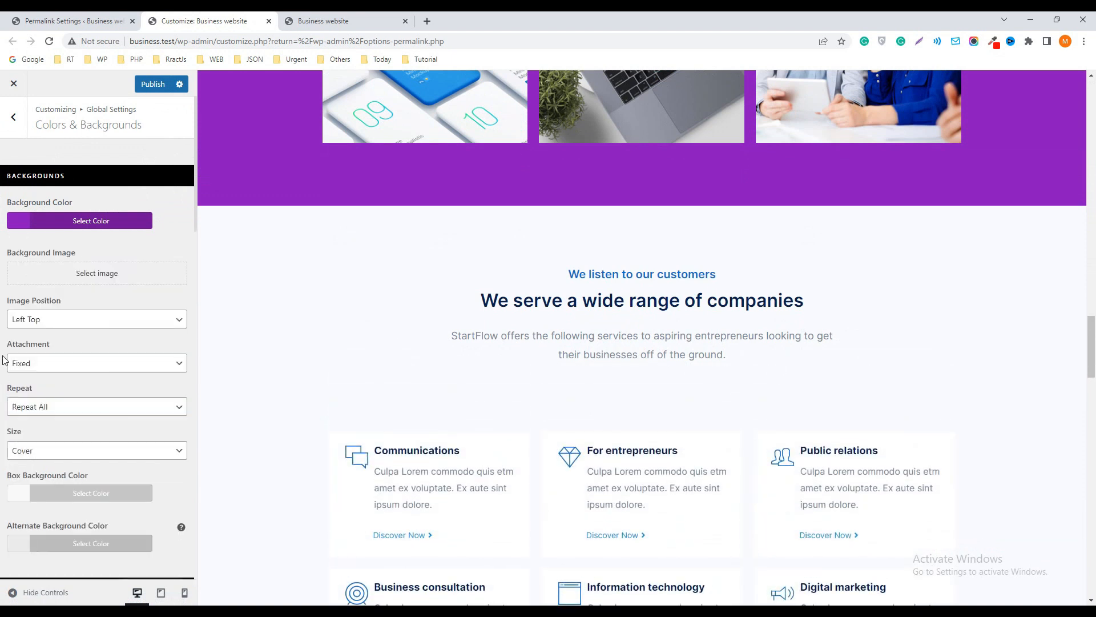
Open the Blog page on the live site and look through its post boxes and sidebar for the box background
scroll(4, 365, down, 2)
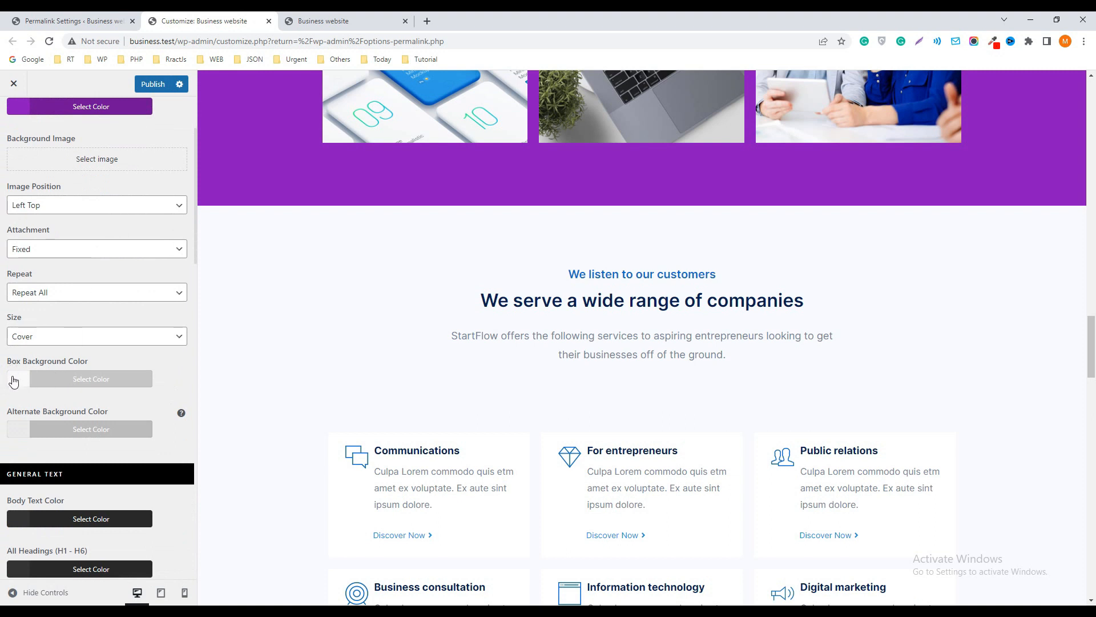
click(347, 21)
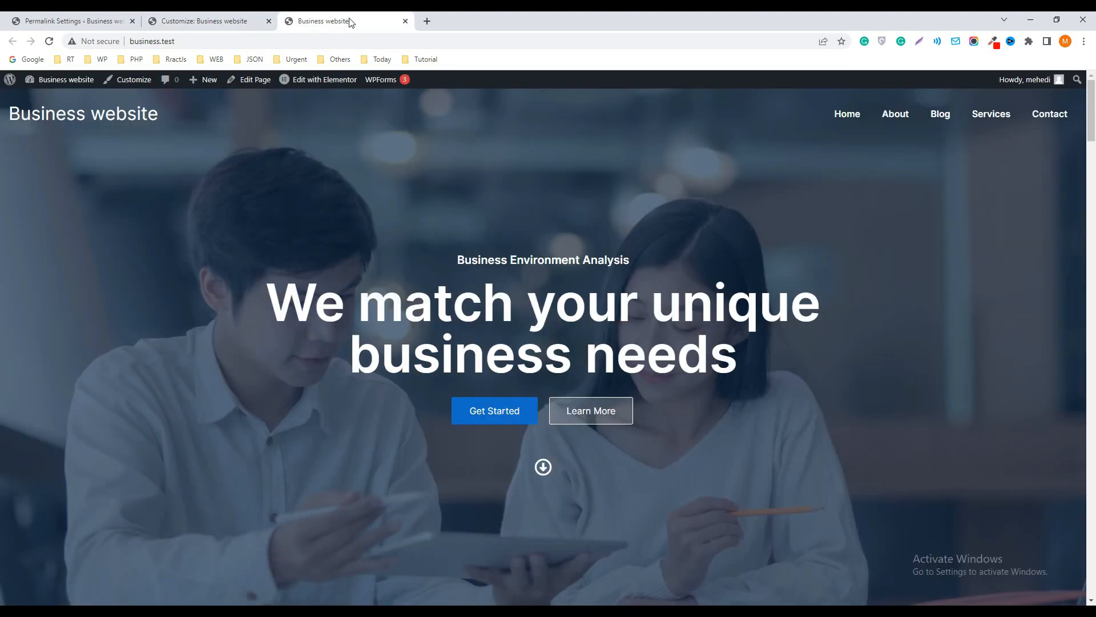
click(943, 115)
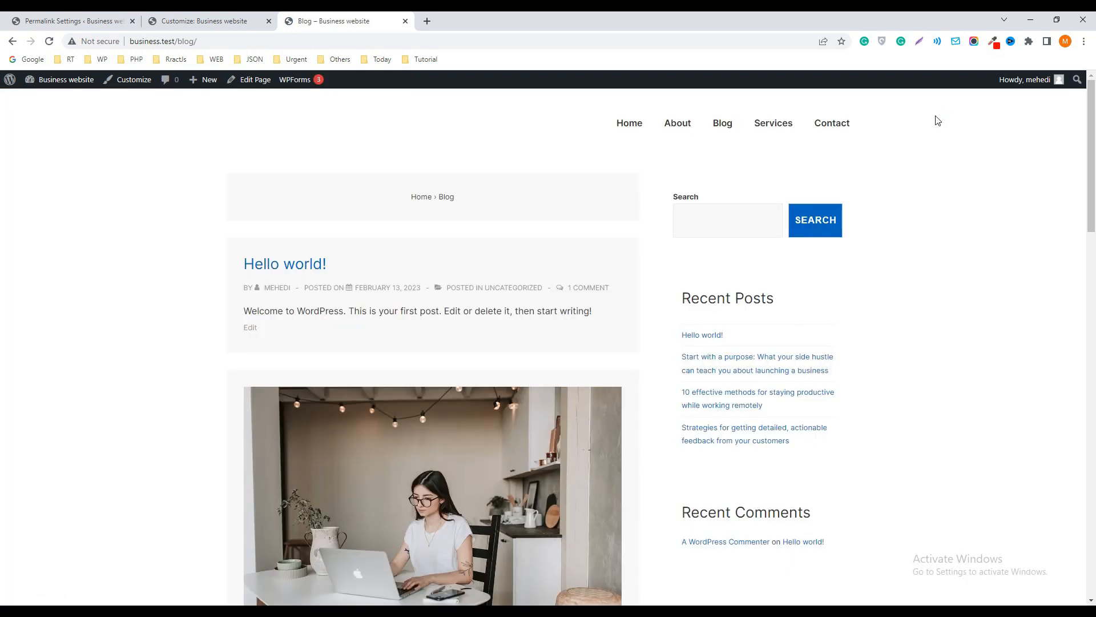
scroll(501, 314, down, 4)
click(244, 23)
click(343, 21)
scroll(235, 314, down, 2)
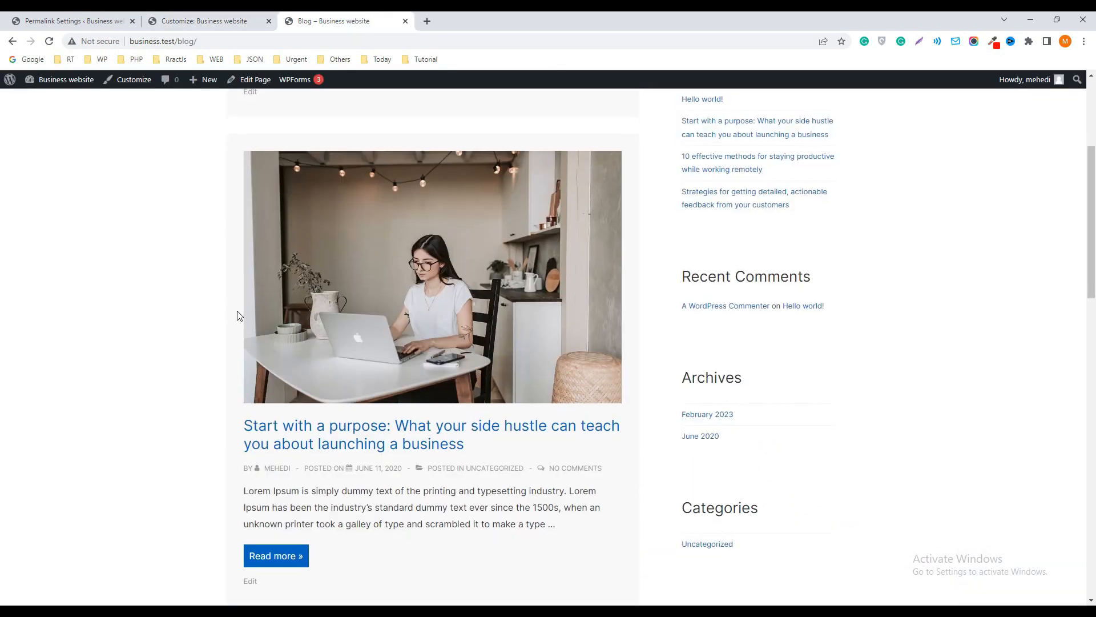
Return to the customizer, set the Box Background Color to red #DA2828 and publish the change
click(214, 21)
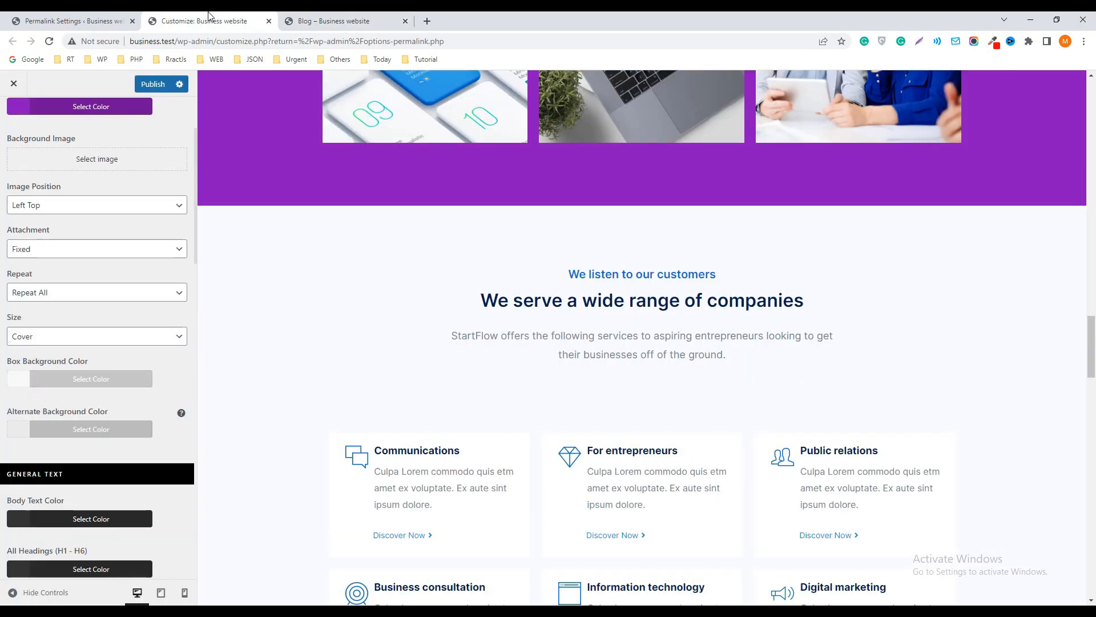
click(20, 381)
click(107, 412)
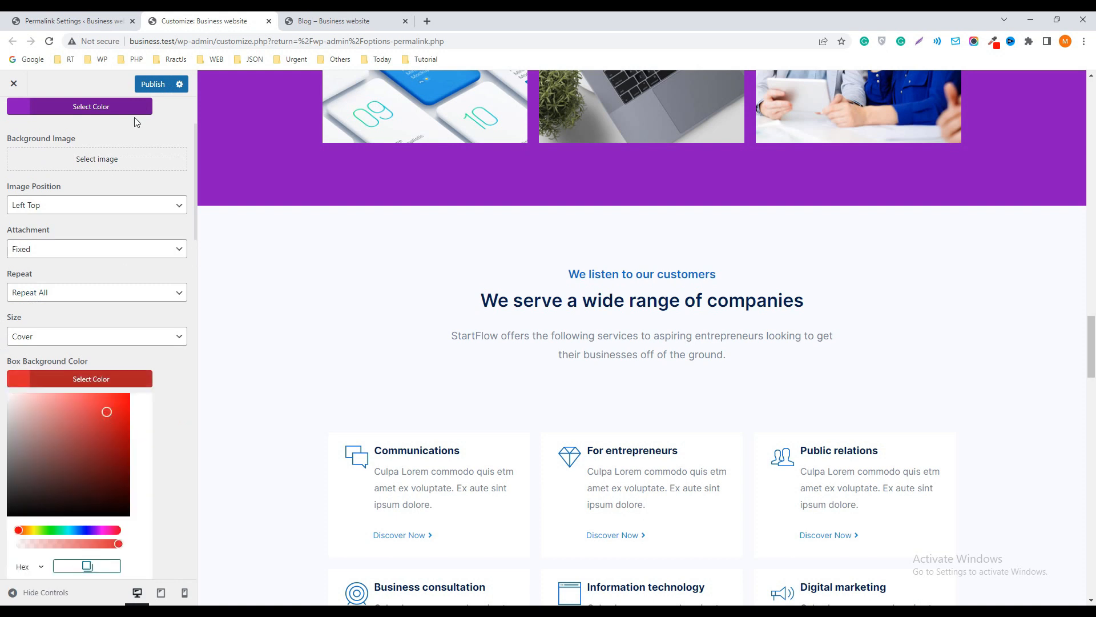
click(152, 83)
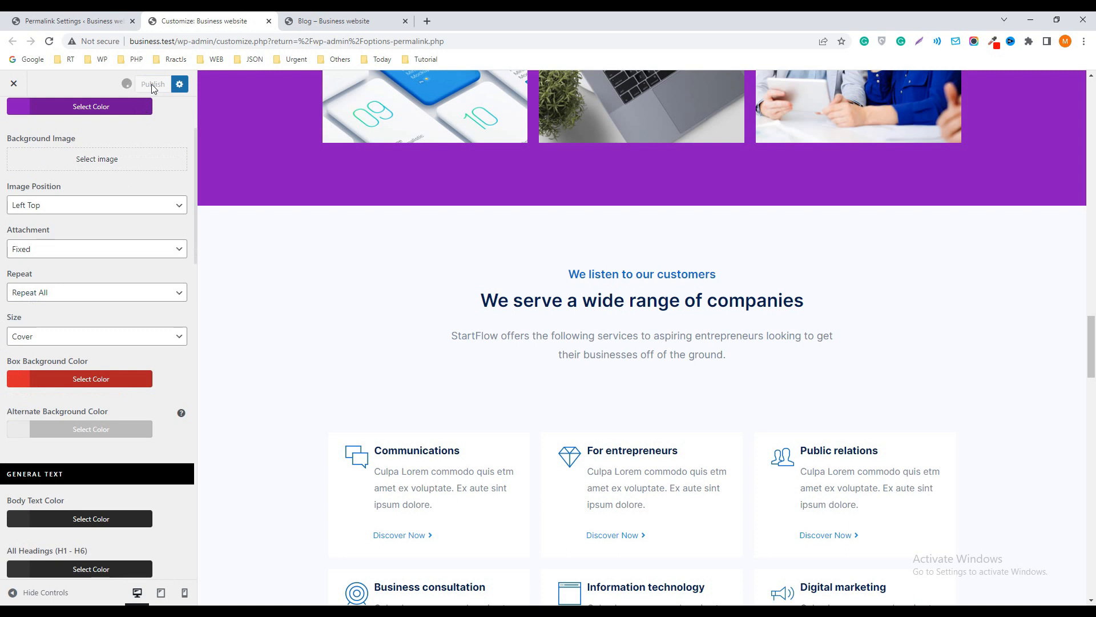
Reload the live Blog page and check the box background color behind the posts
click(340, 17)
click(49, 42)
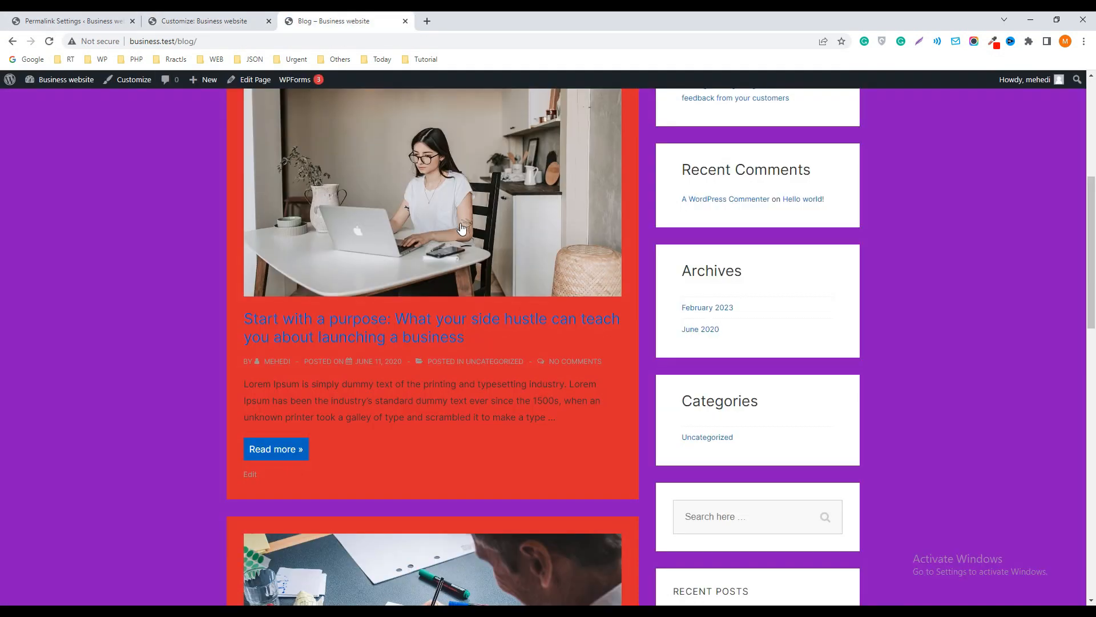
scroll(424, 333, down, 4)
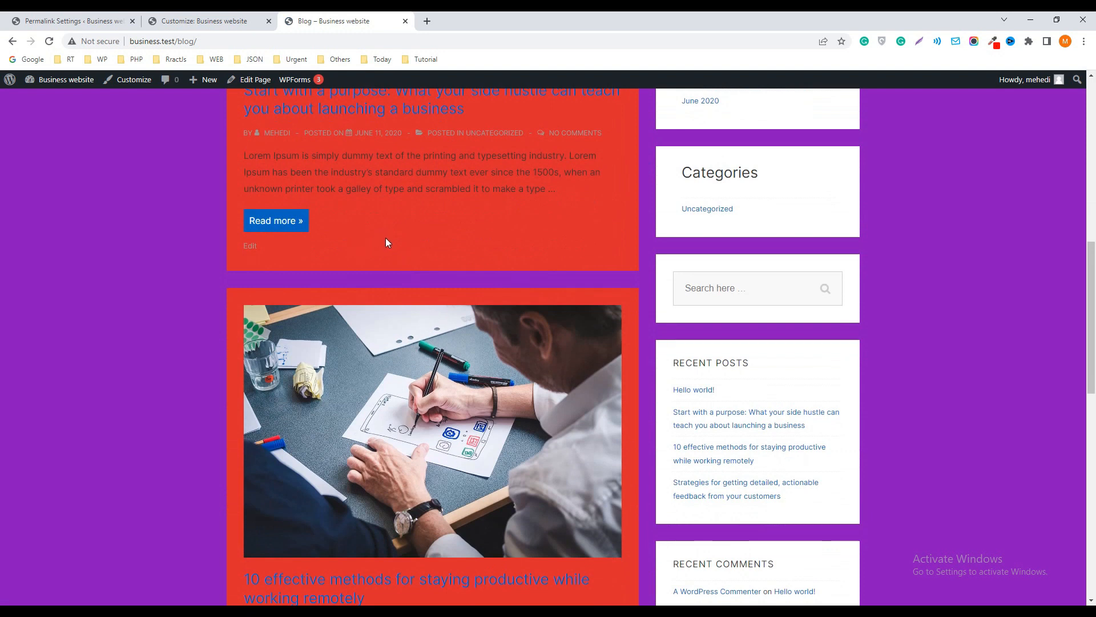
scroll(386, 238, up, 2)
scroll(386, 237, up, 4)
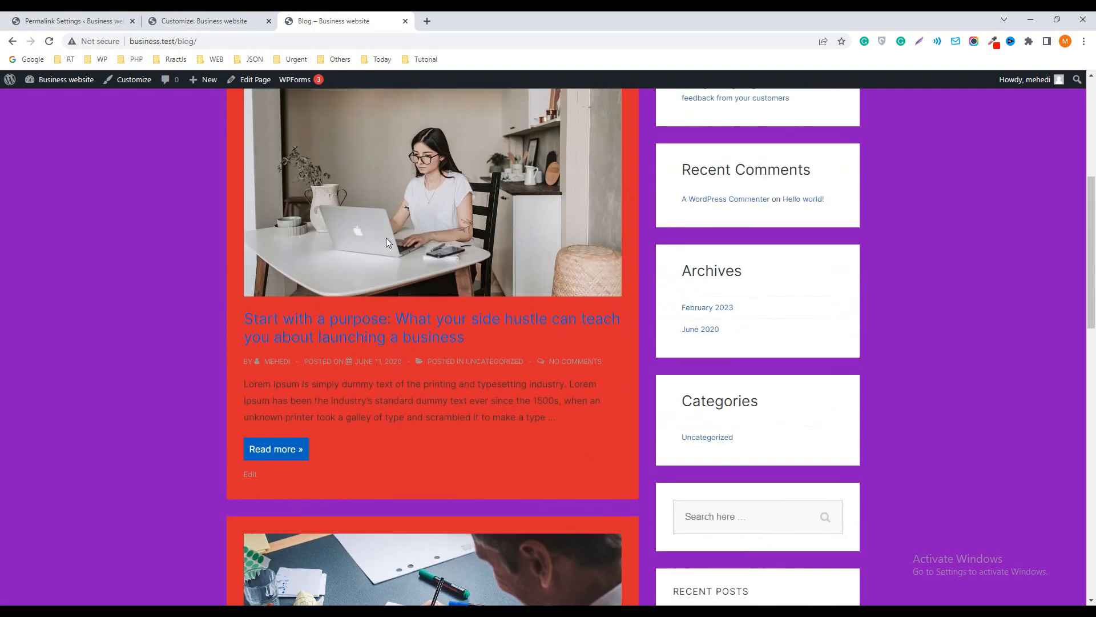
Return to the customizer and reset the Box Background Color to its default
click(194, 18)
scroll(62, 371, down, 10)
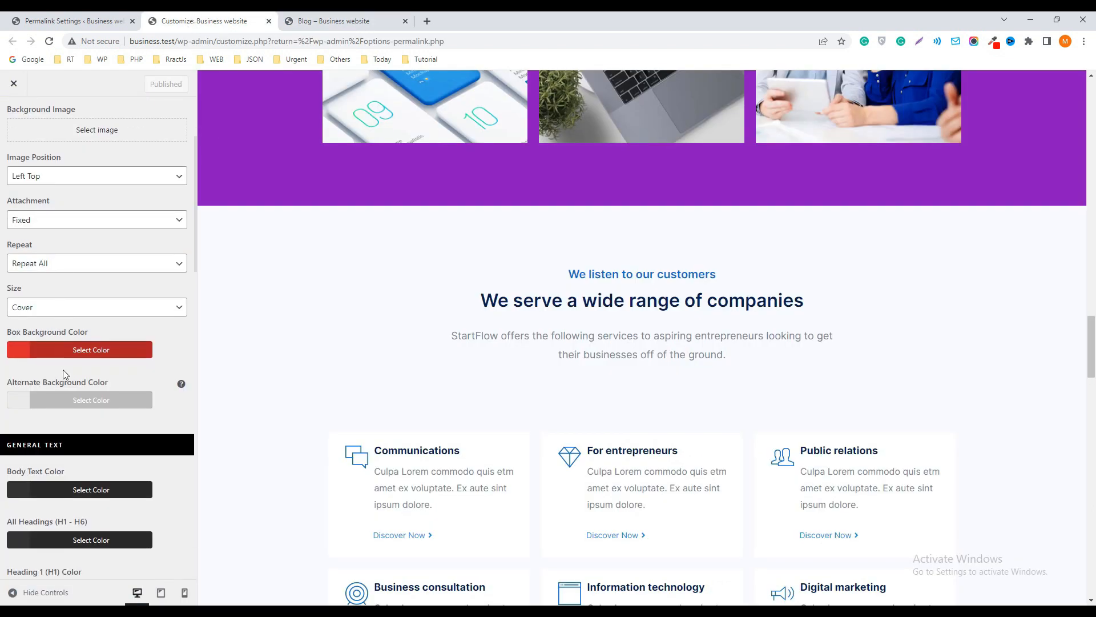
scroll(73, 383, up, 10)
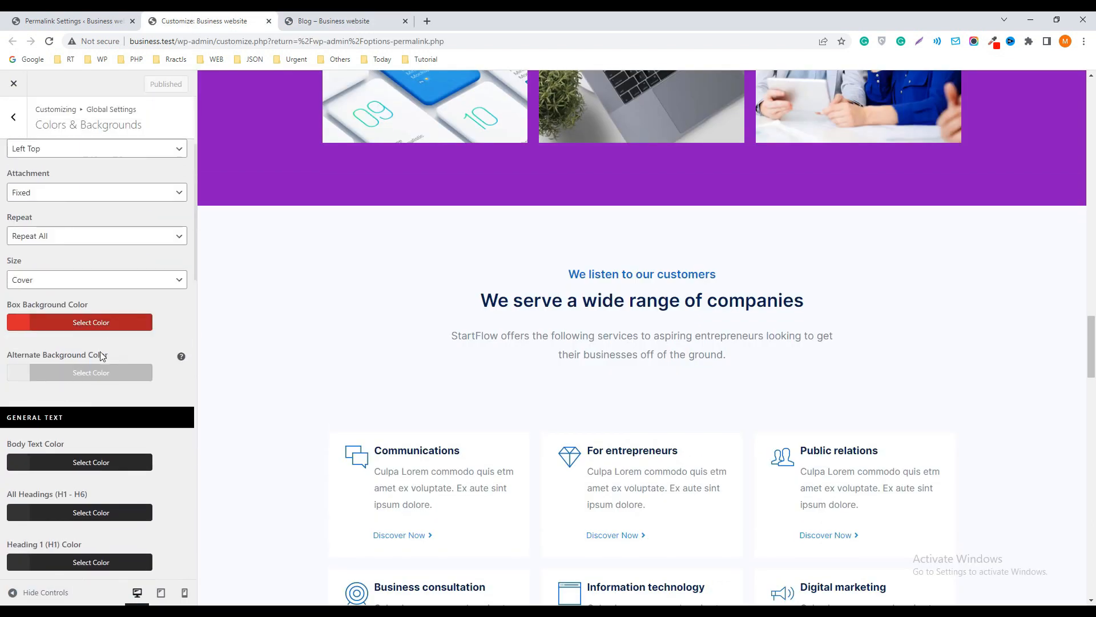
click(19, 323)
scroll(63, 408, down, 2)
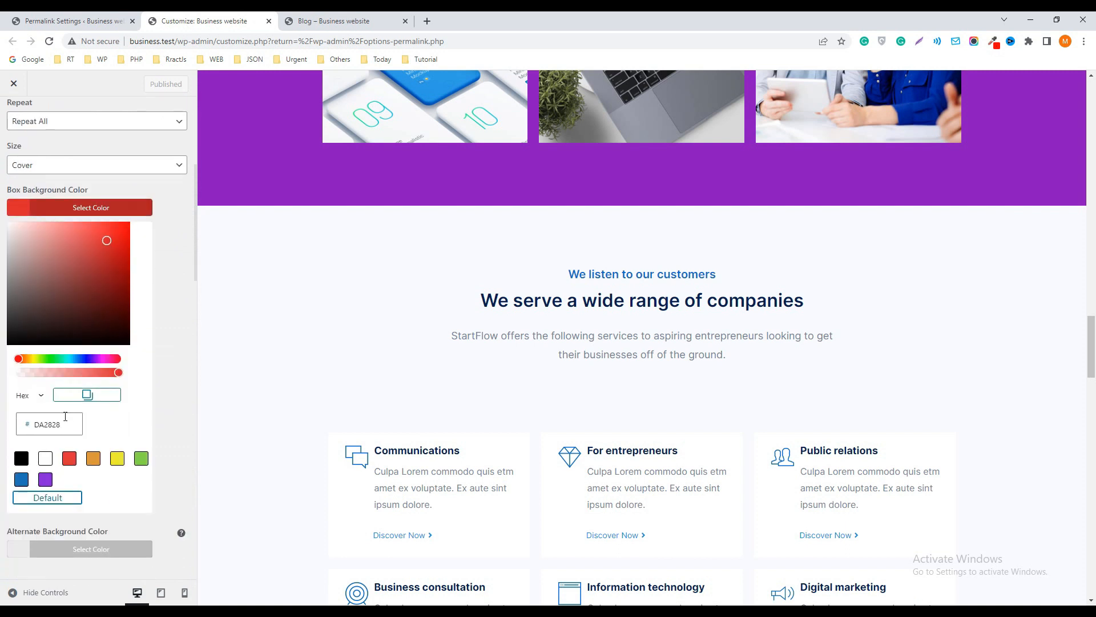
click(51, 498)
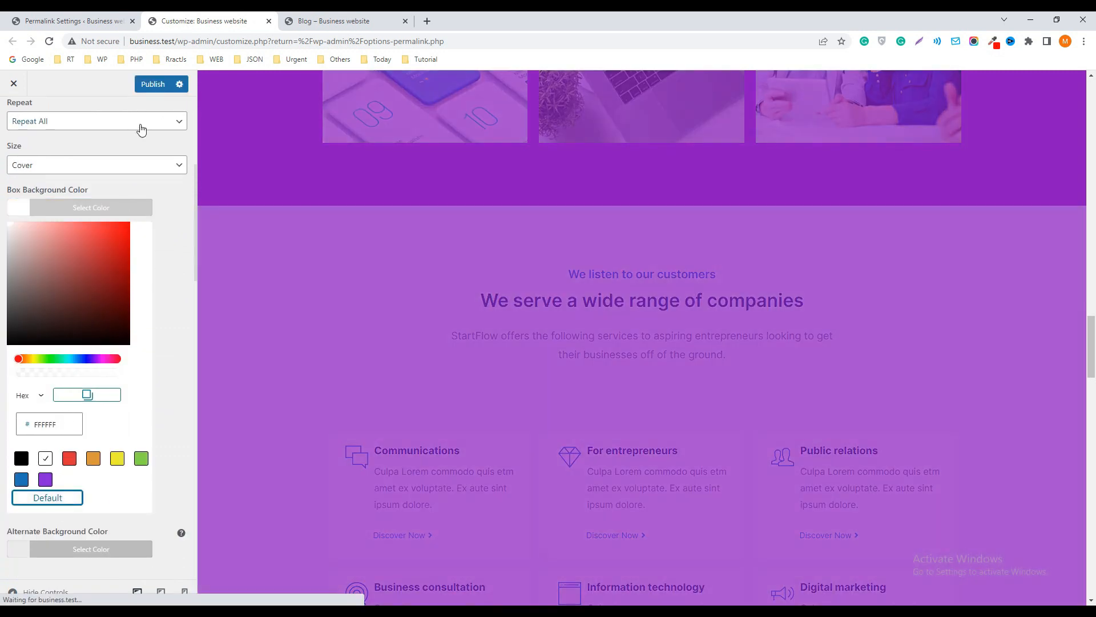
Reset the site's Background Color to its default and publish the color changes
scroll(112, 197, up, 5)
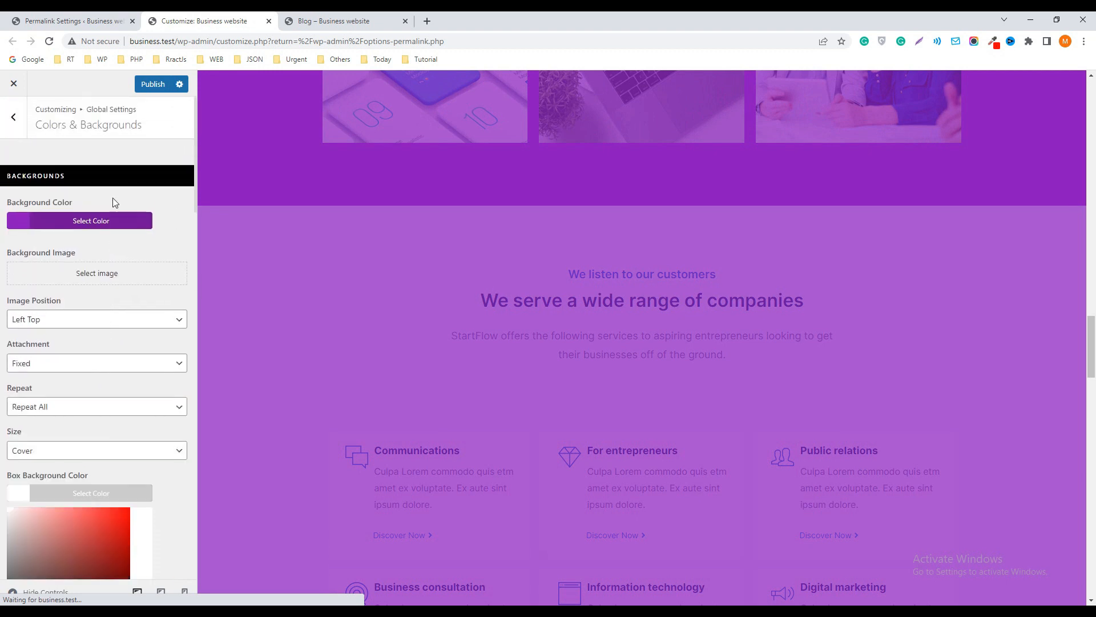
click(23, 223)
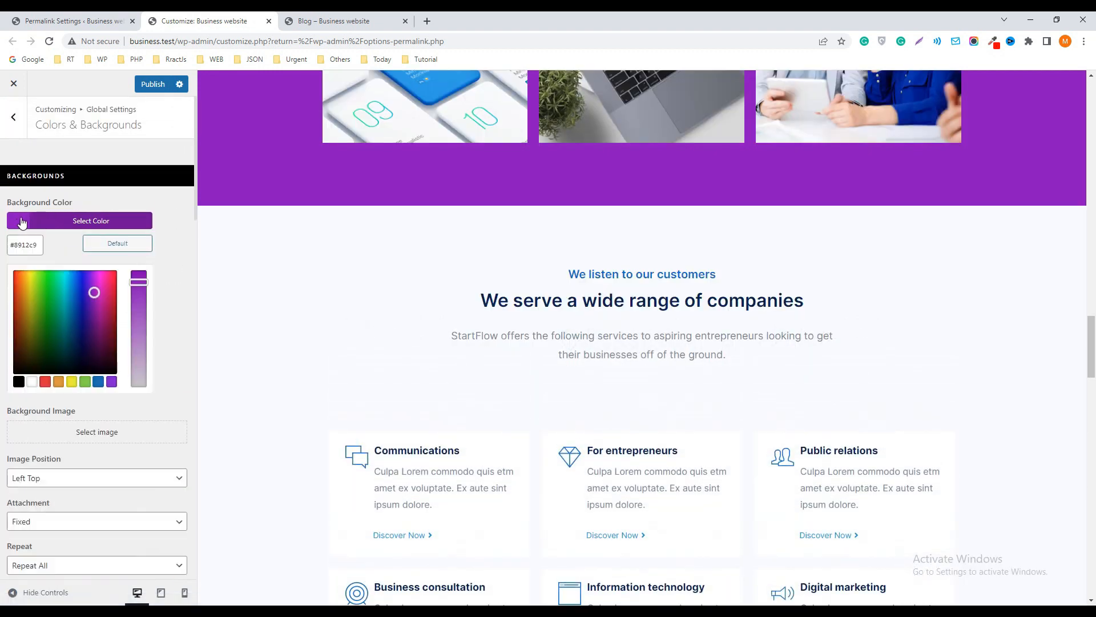
click(118, 245)
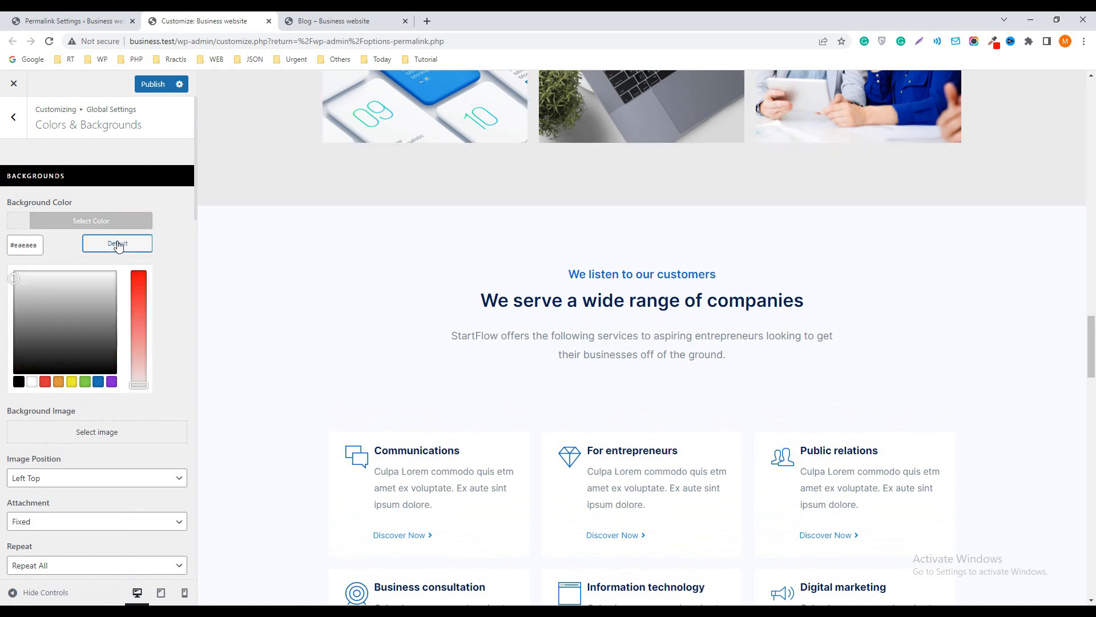
click(148, 84)
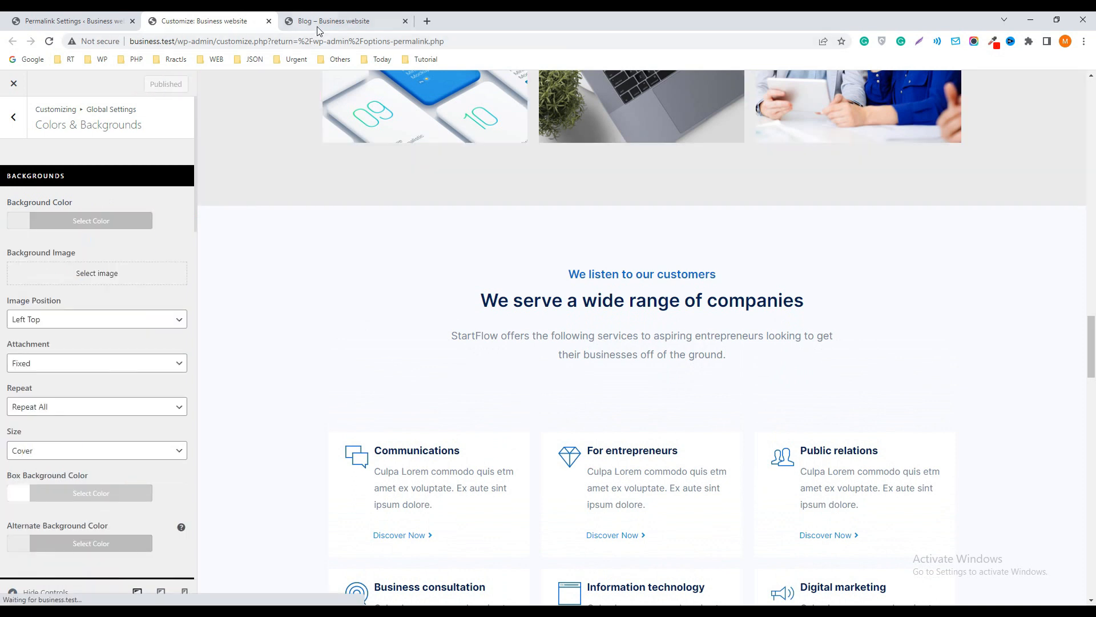
Reload the live Blog page to check the restored default backgrounds
click(328, 21)
scroll(232, 135, up, 5)
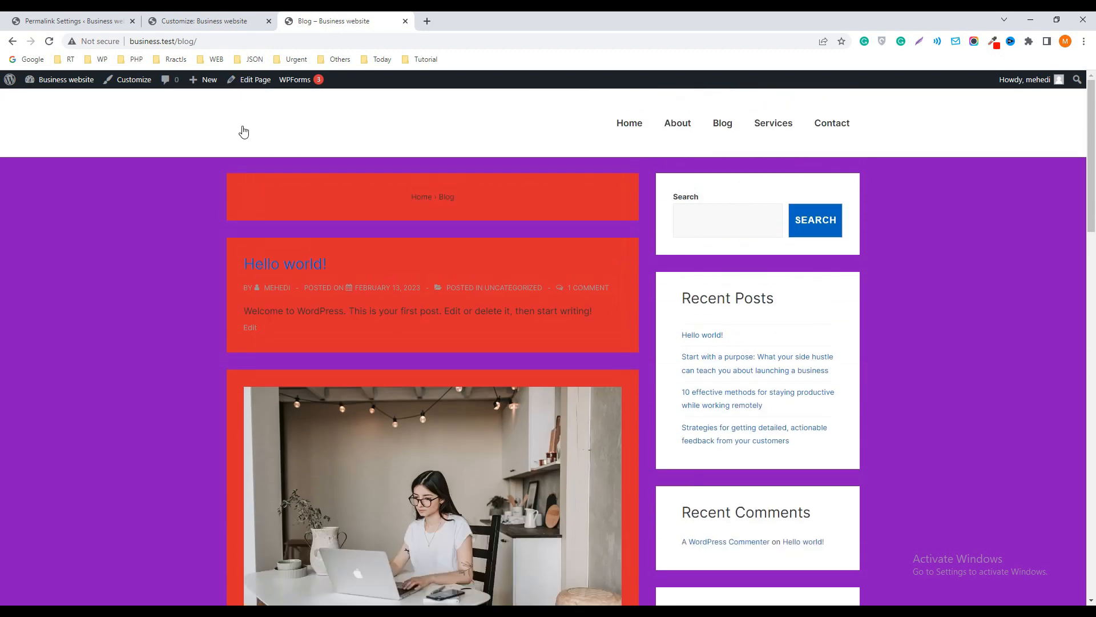
click(49, 41)
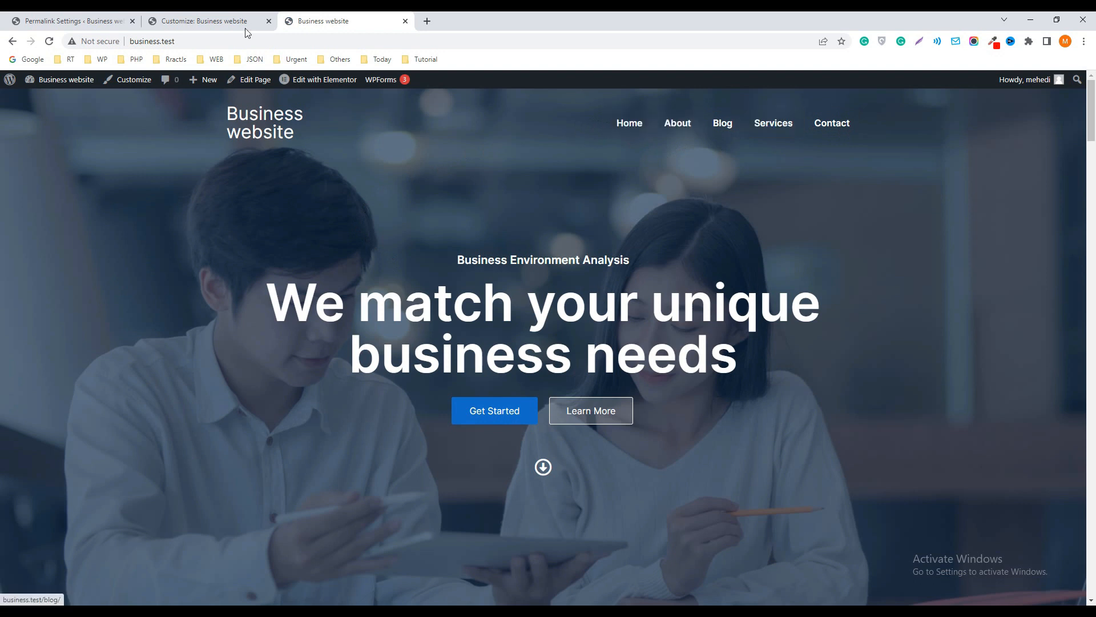
From the WordPress admin, open the editor for a new page in a separate browser tab
click(76, 21)
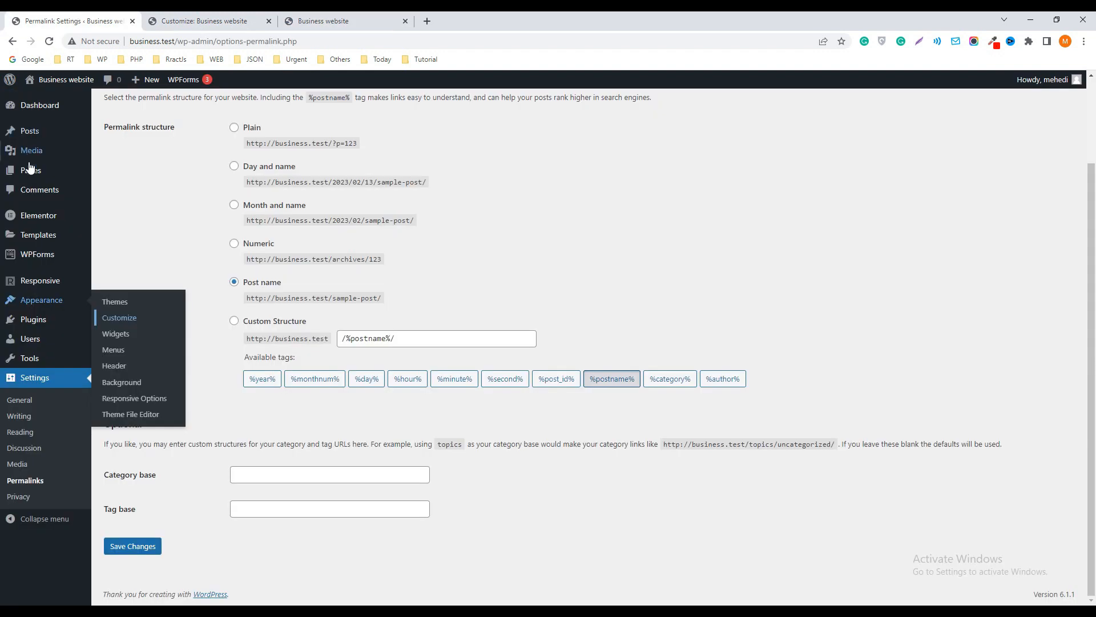
mouse_move(26, 176)
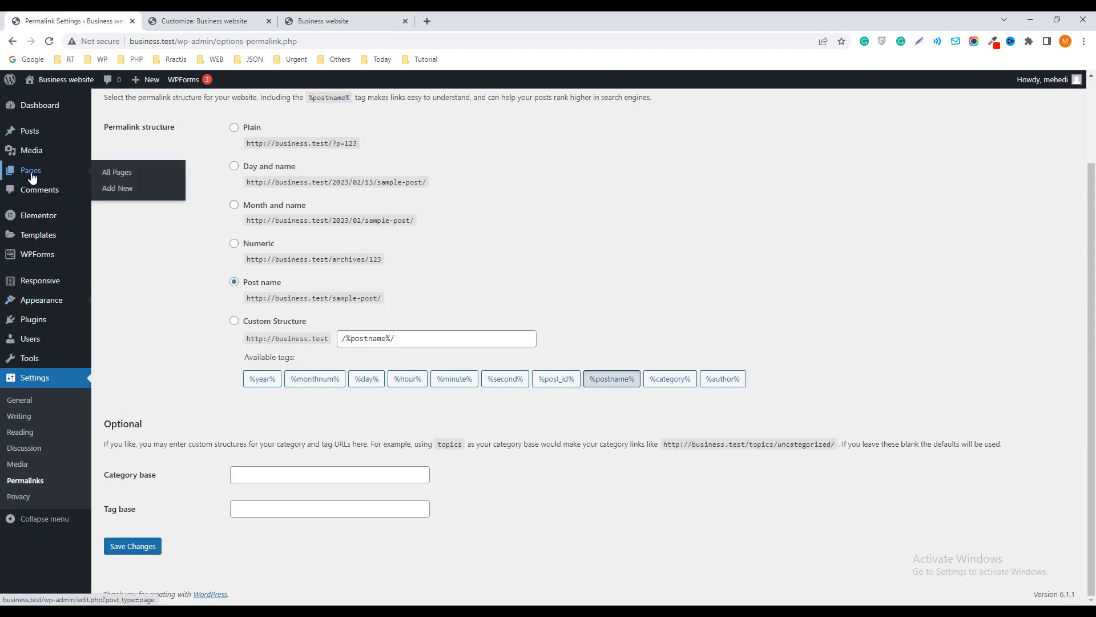
right_click(121, 192)
click(131, 197)
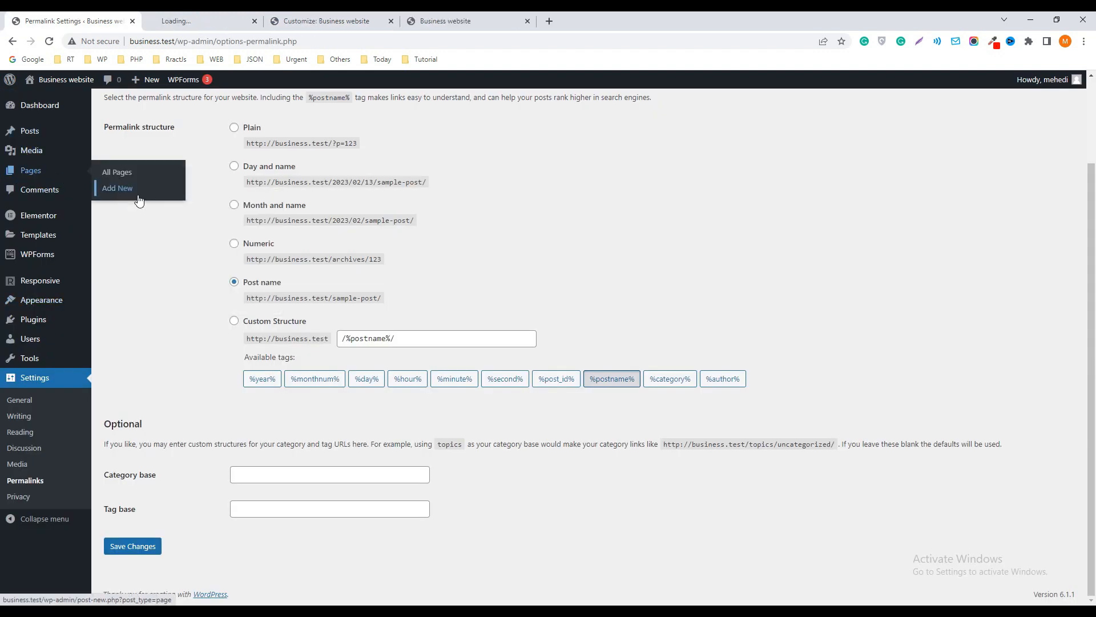
key(ctrl+Tab)
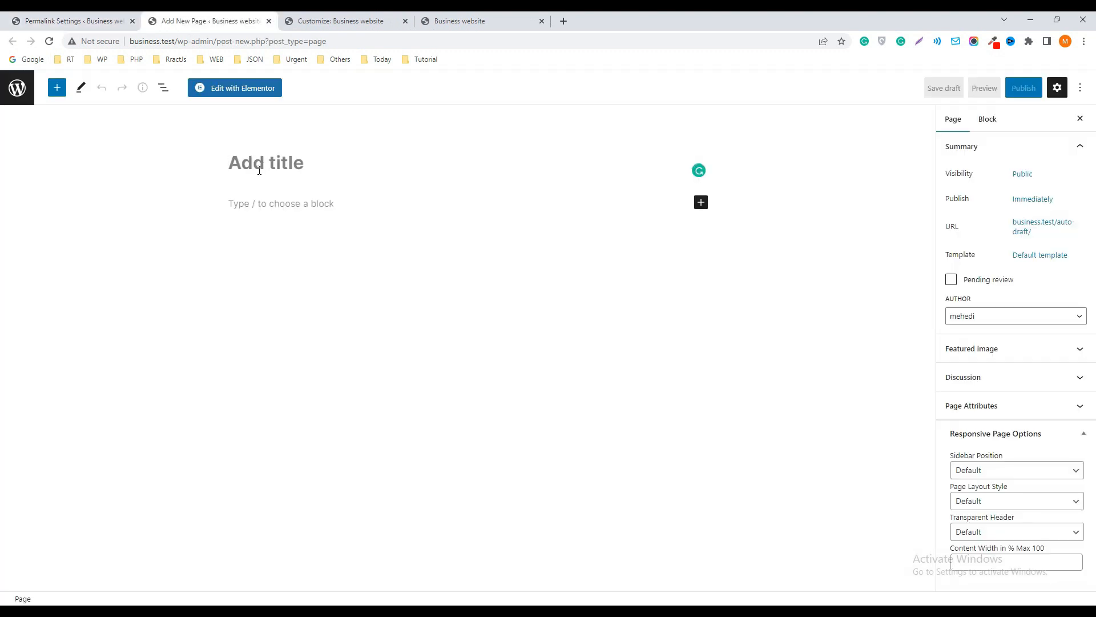
Title the new page "Privacy Policy" and publish it
text(p)
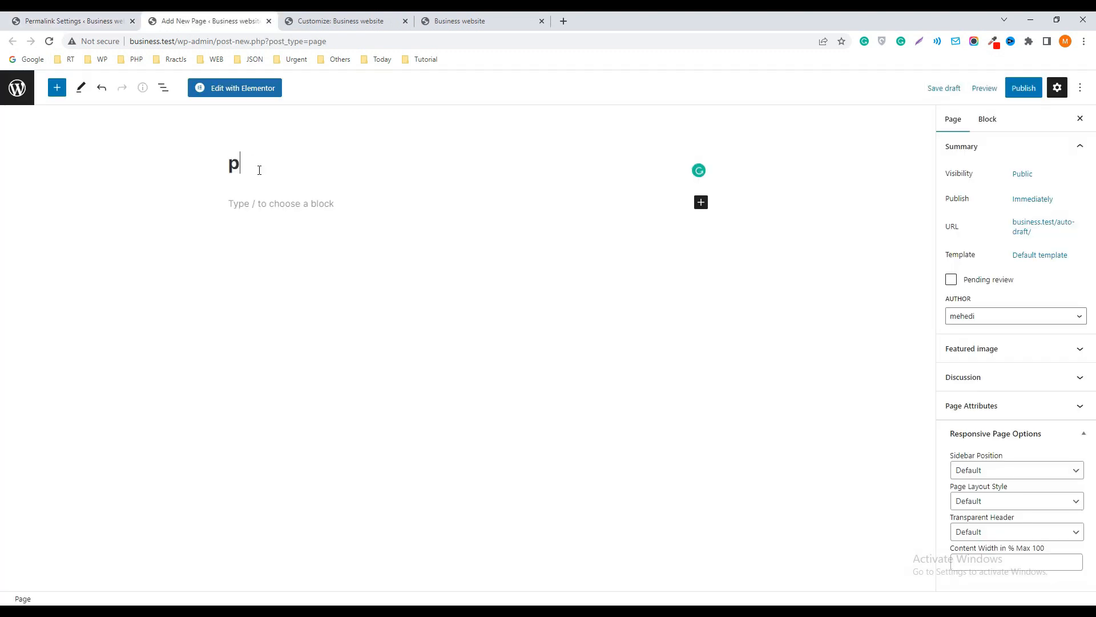
key(BackSpace)
text(pR)
key(BackSpace)
key(BackSpace)
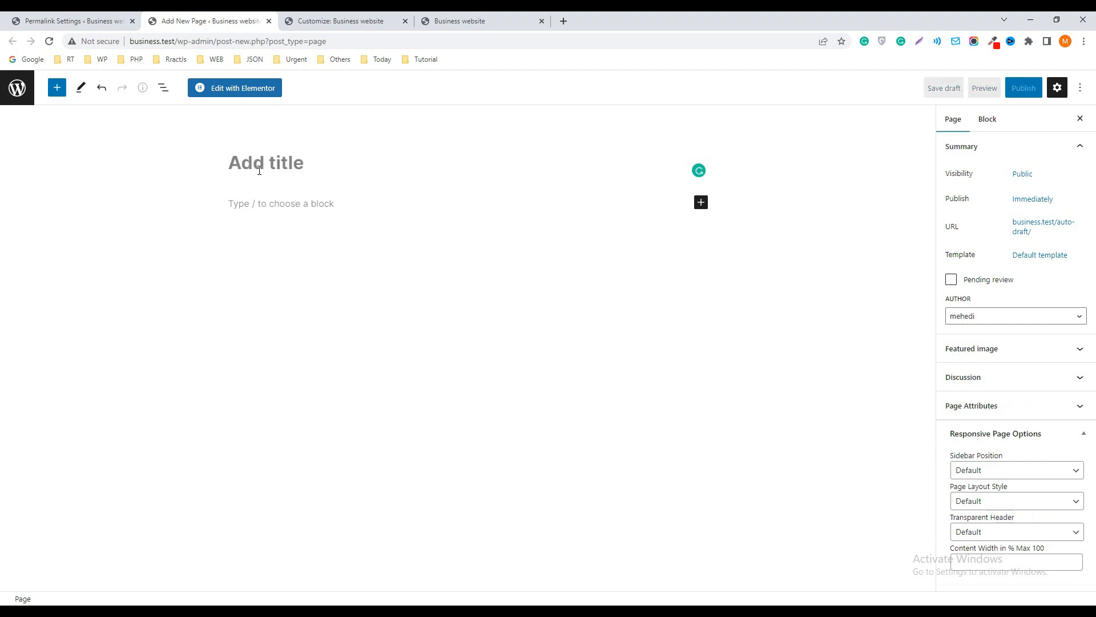
text(Pri)
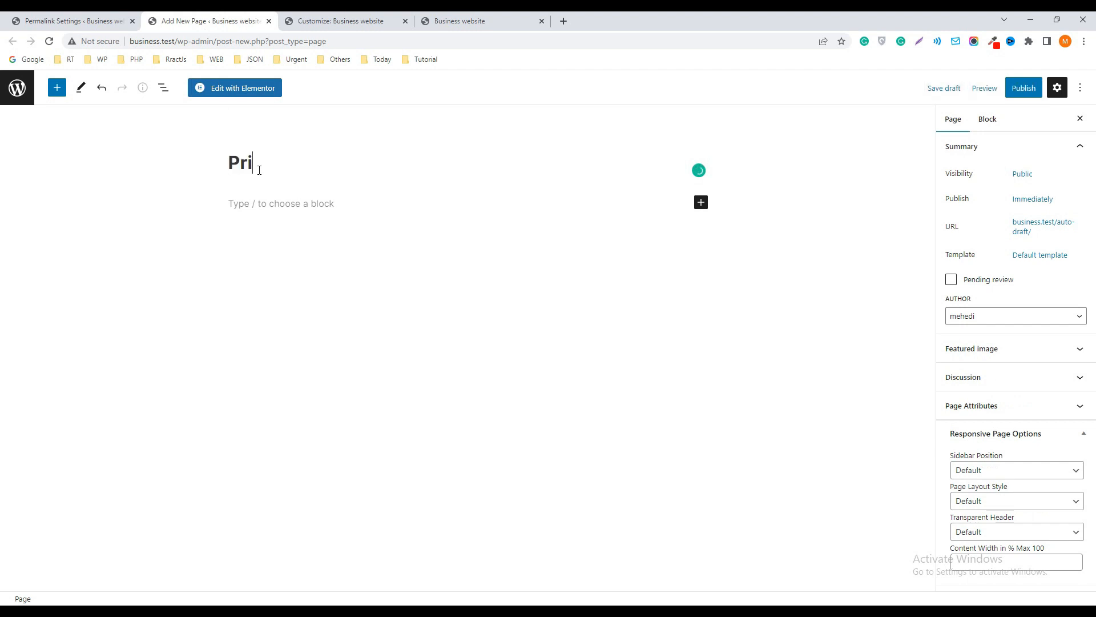
text(vacy Po)
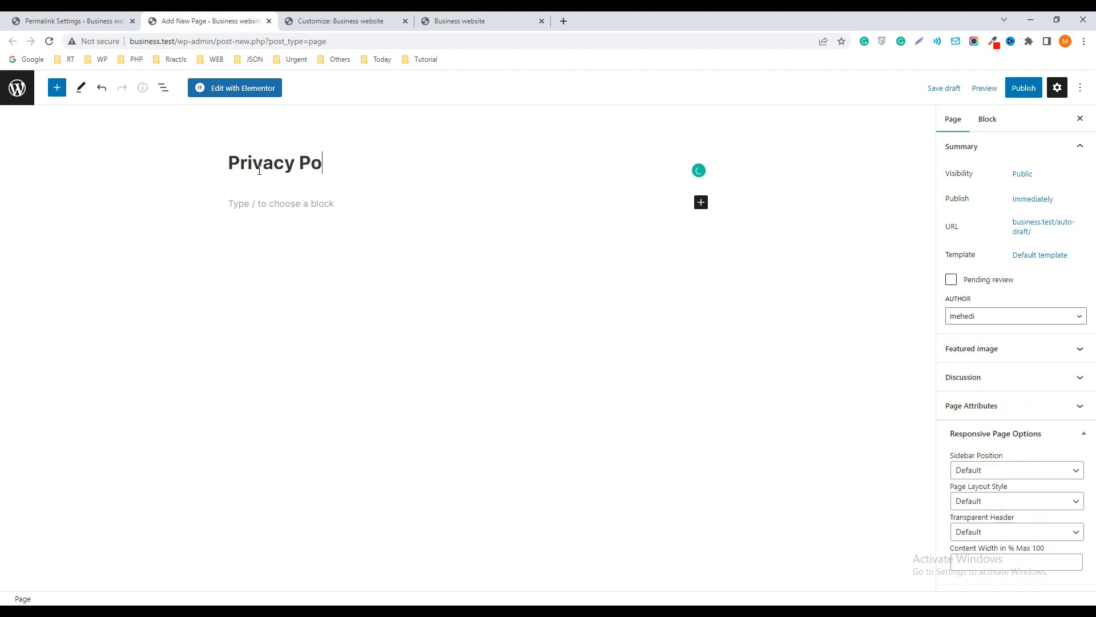
text(licy)
click(1019, 91)
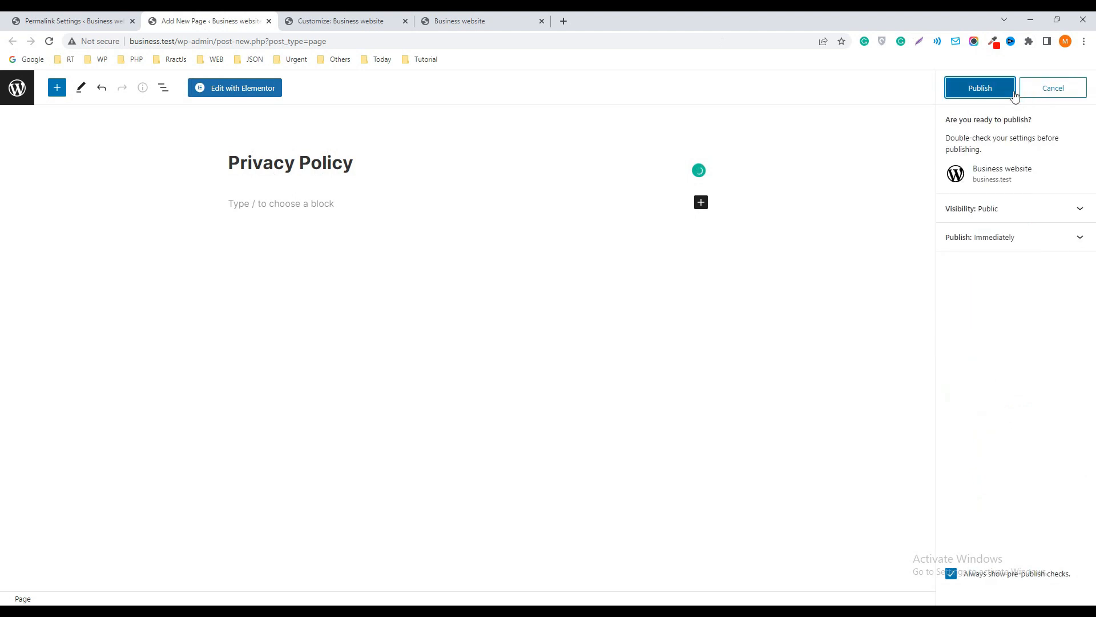
click(1005, 90)
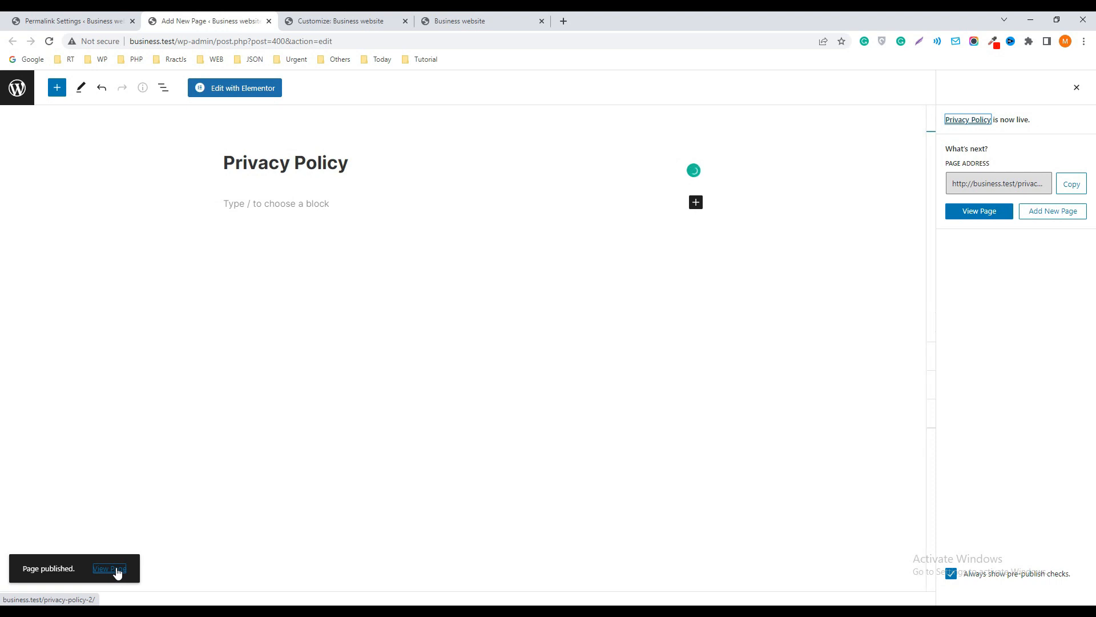
Open the admin's Menus screen in a separate browser tab and close the Privacy Policy page editor
click(100, 20)
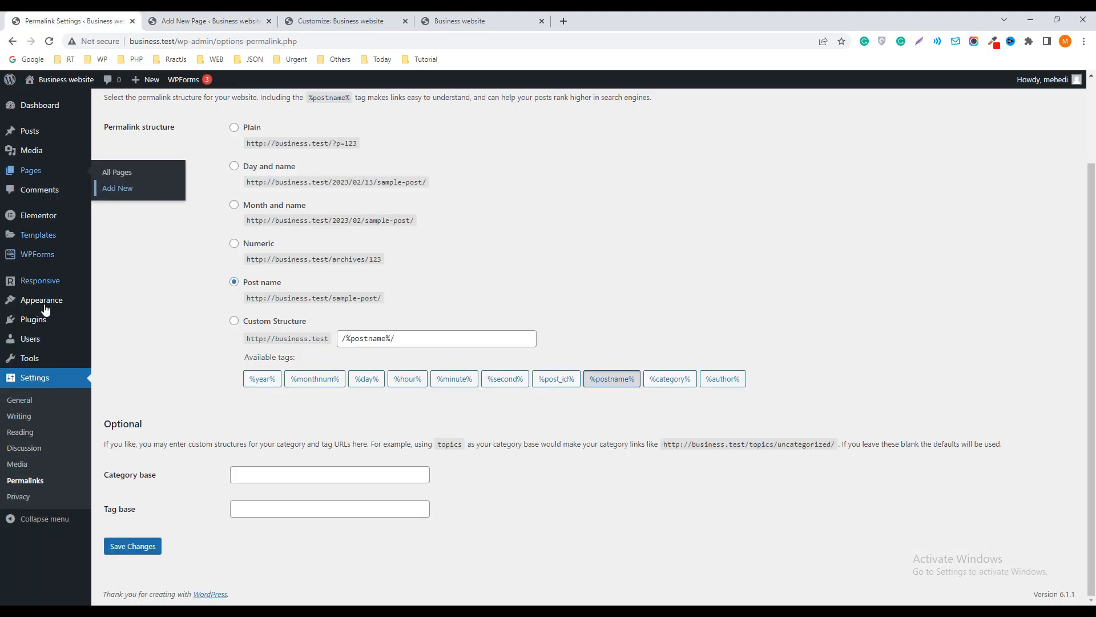
mouse_move(24, 300)
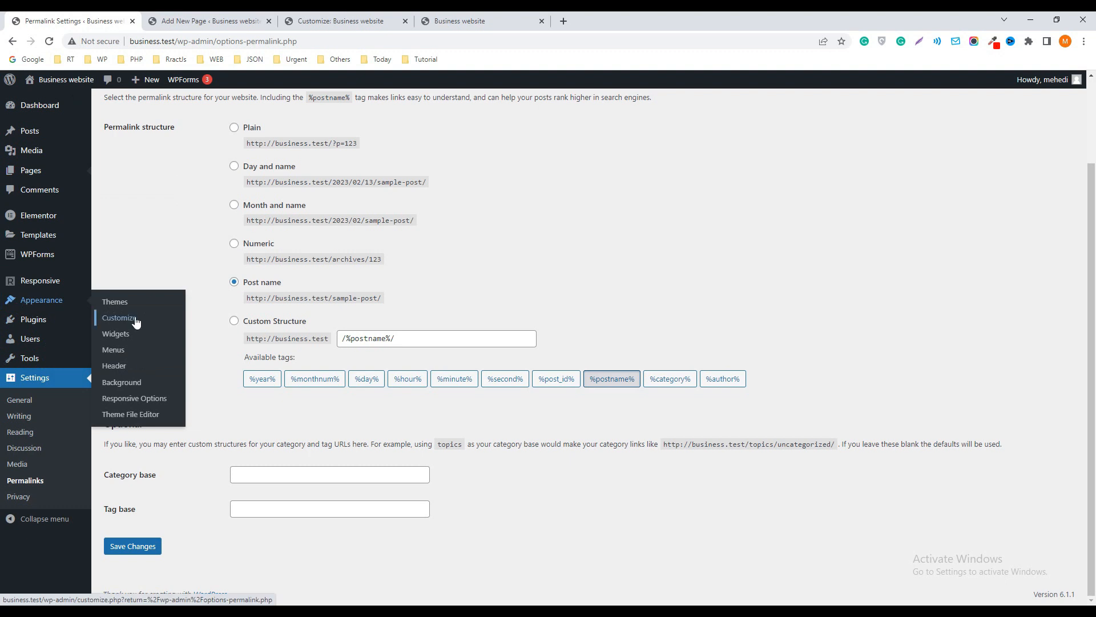
right_click(113, 350)
click(140, 358)
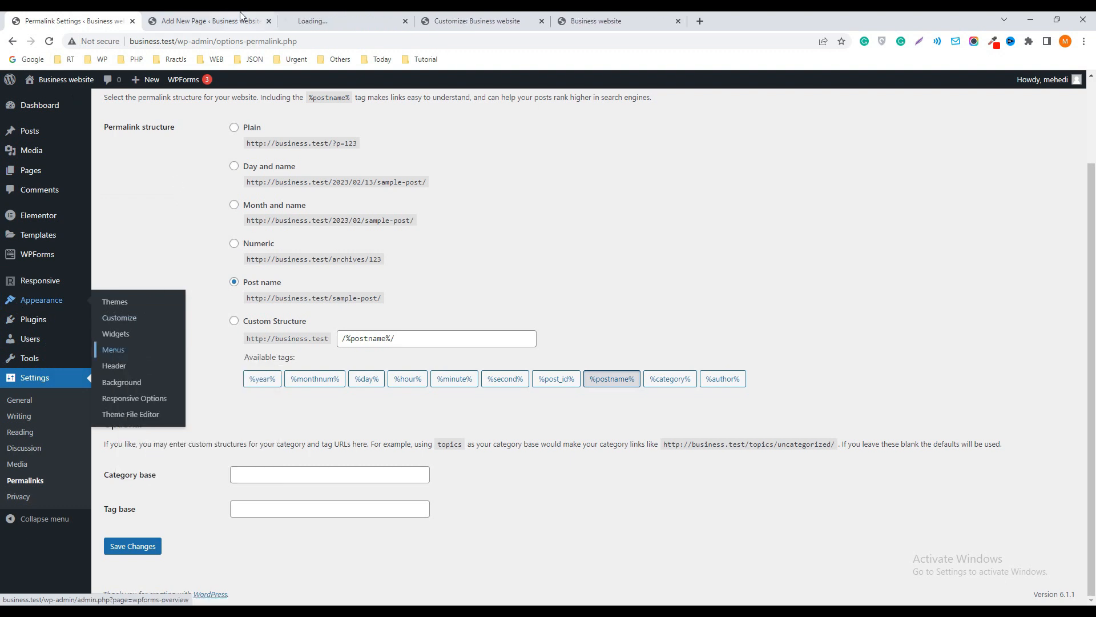
click(234, 20)
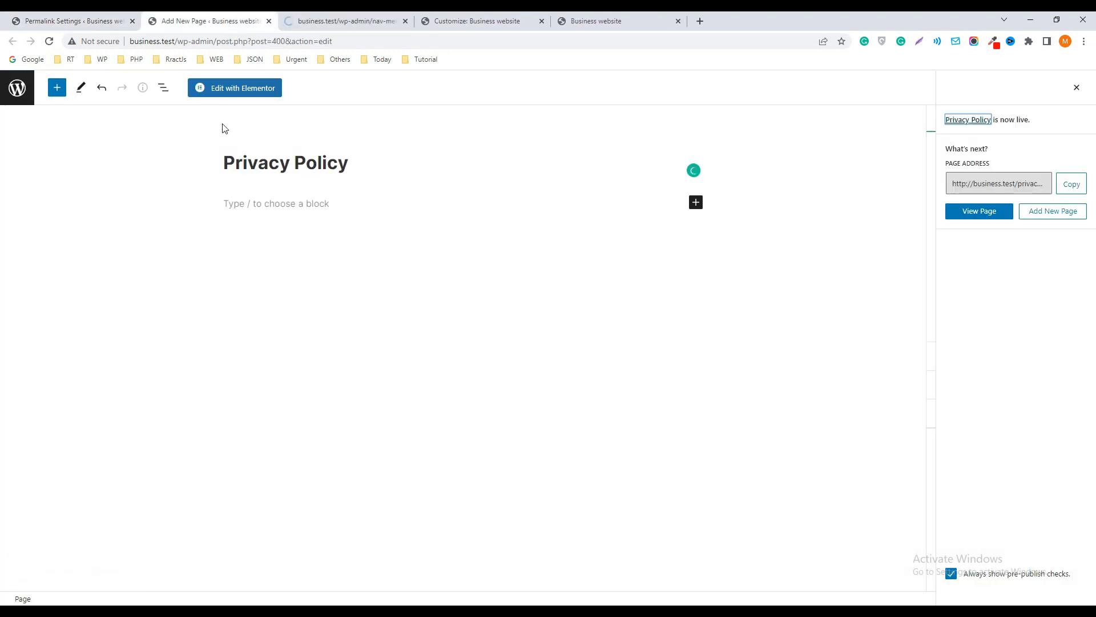
click(269, 21)
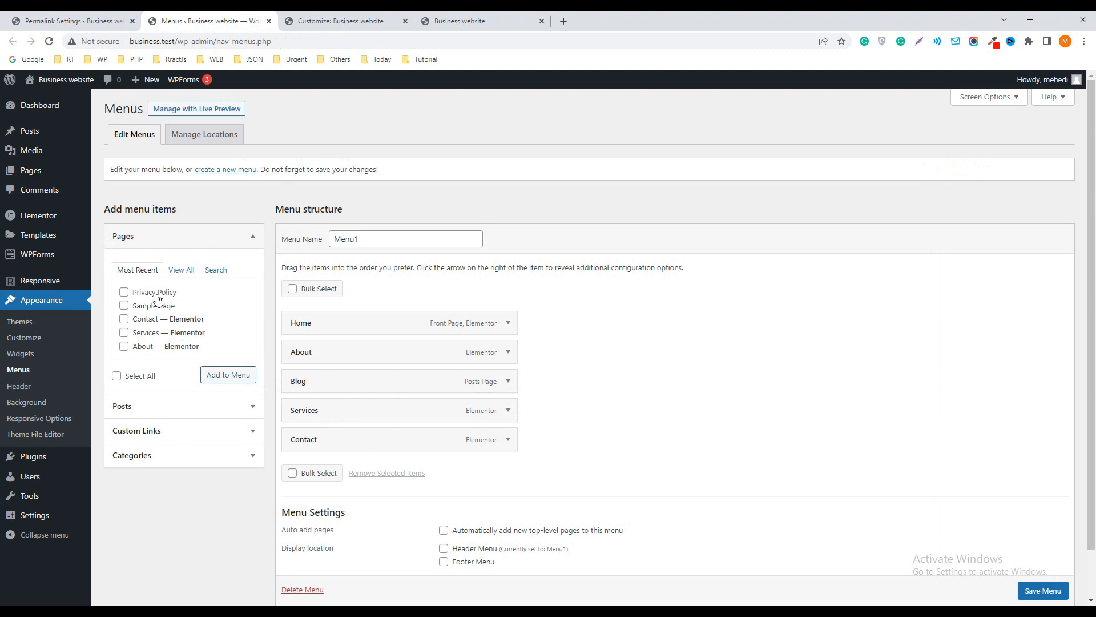
Add the Privacy Policy page to Menu1, assign the menu to the Header Menu location and save it
click(123, 292)
click(225, 380)
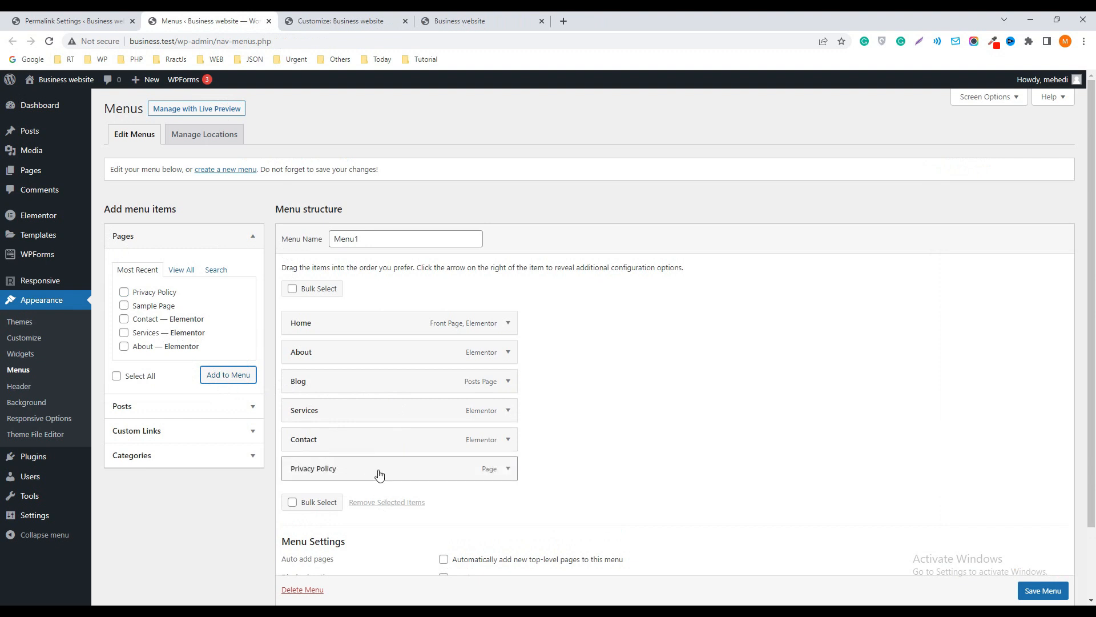
scroll(388, 468, down, 2)
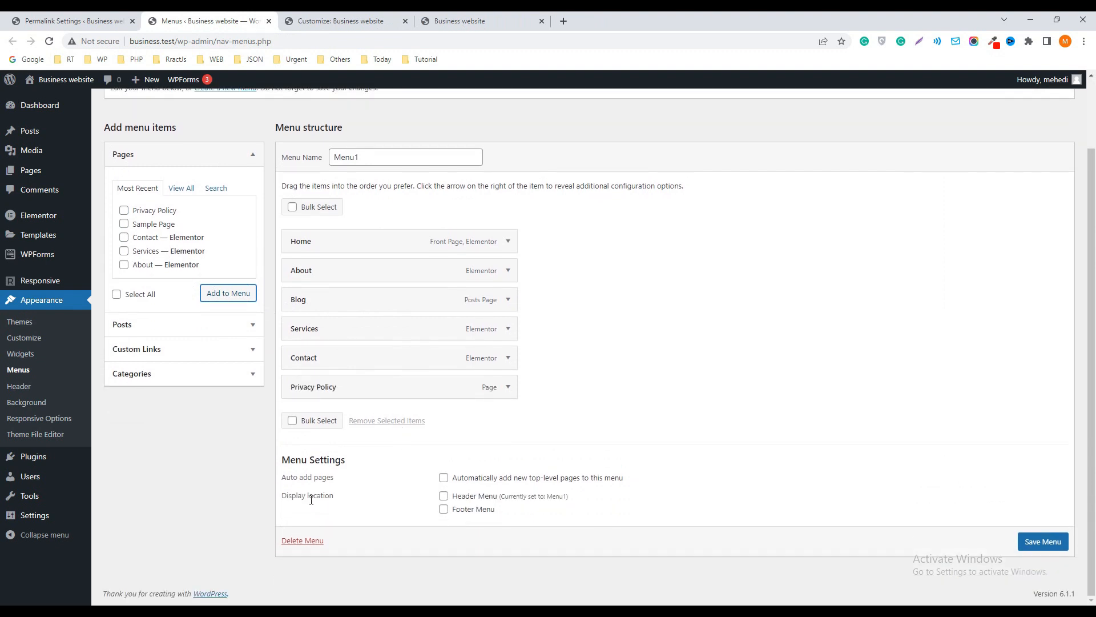
click(444, 496)
click(1050, 546)
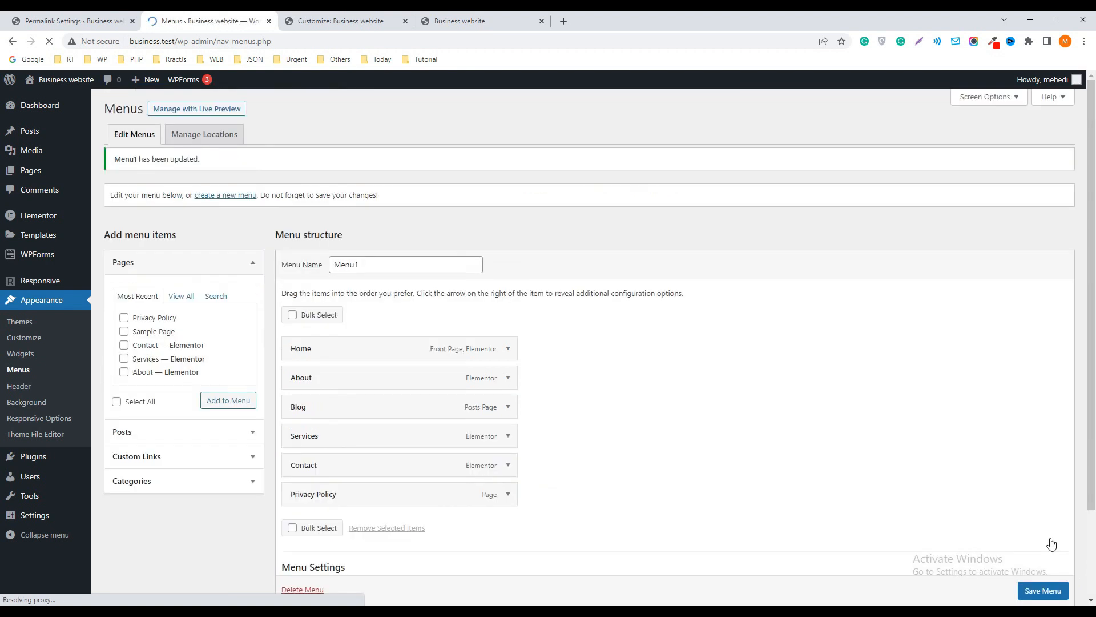
Reload the live homepage to check its header menu
click(478, 23)
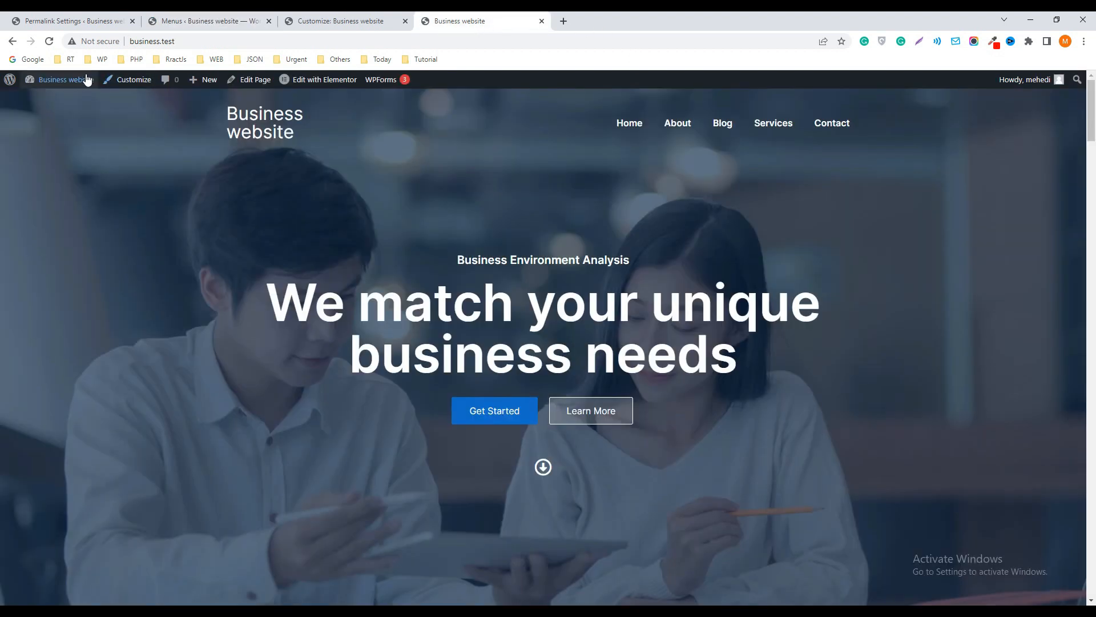
click(49, 41)
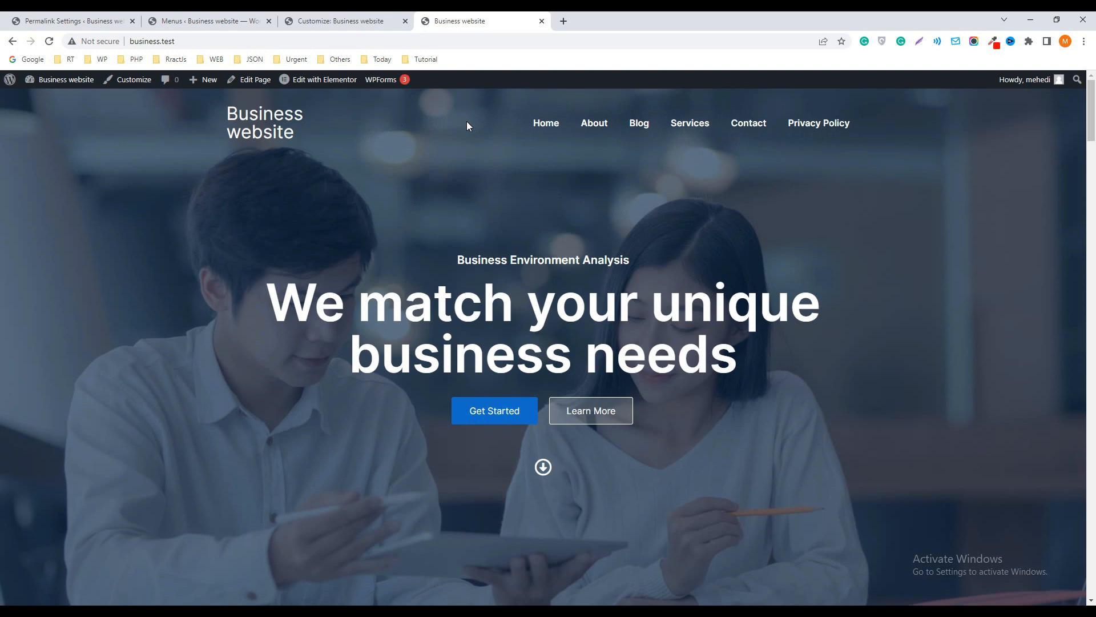
In the Customizer's Transparent Header settings, disable the bottom border, publish the change and reload the live homepage
click(351, 24)
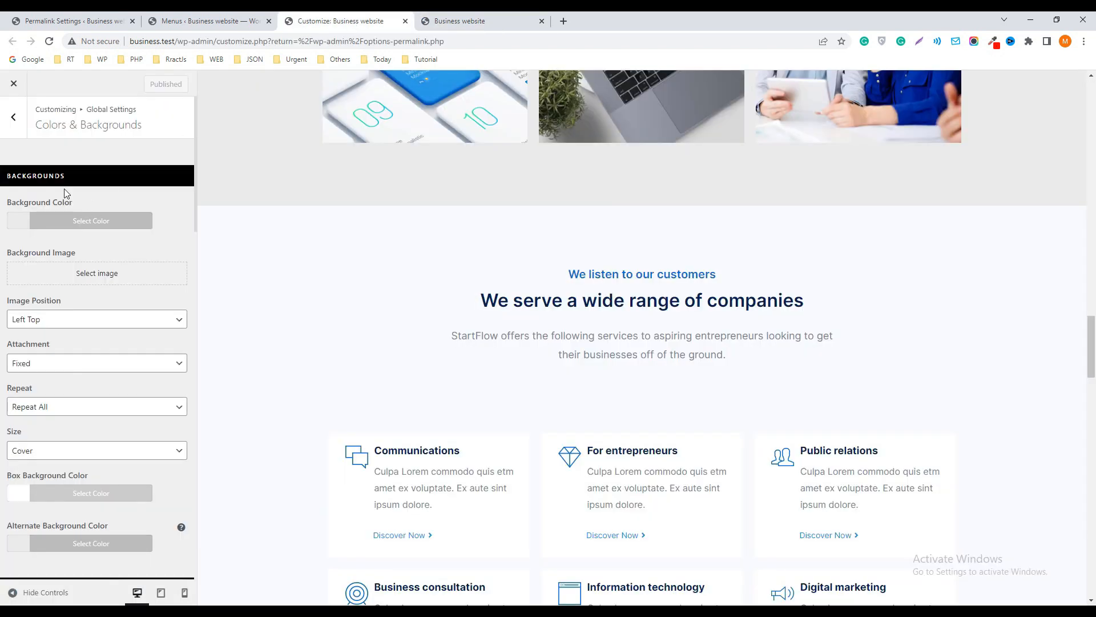
click(13, 116)
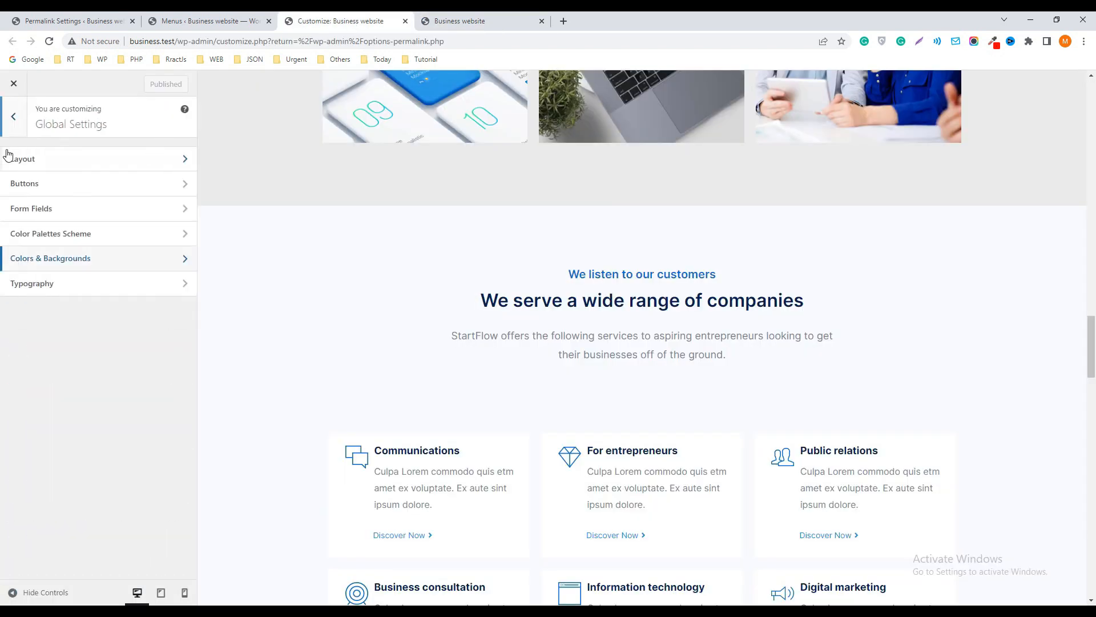
click(13, 118)
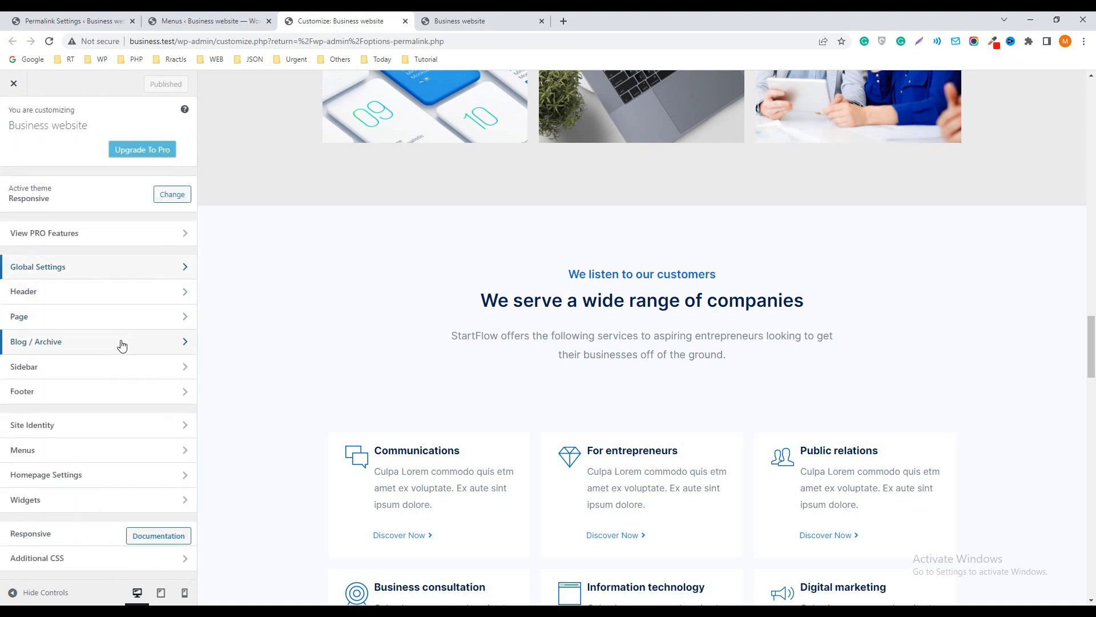
click(53, 294)
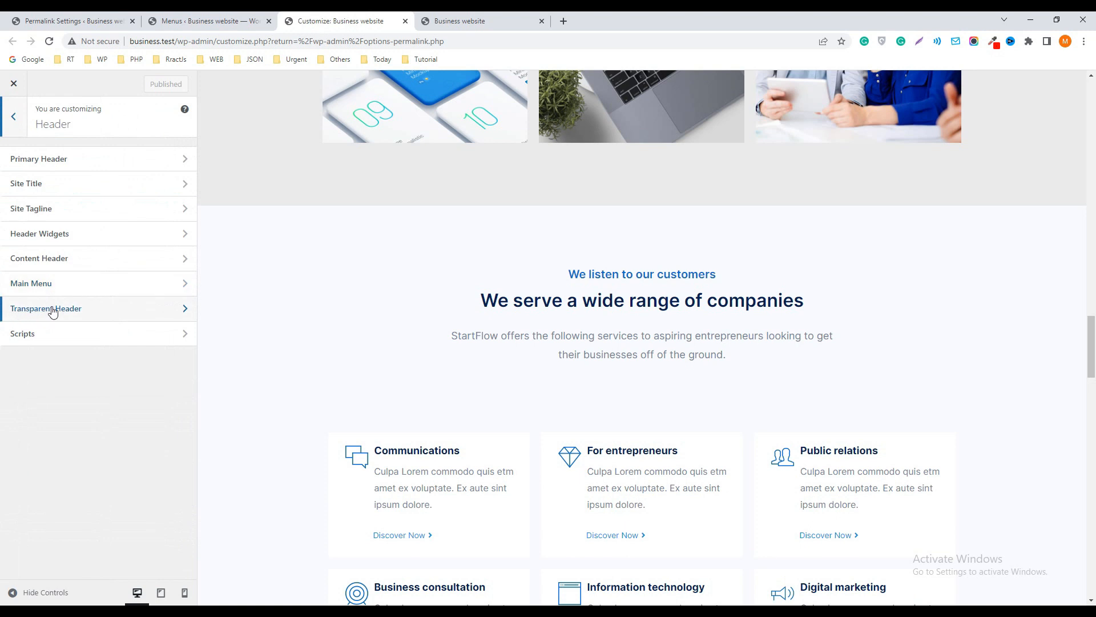
click(75, 308)
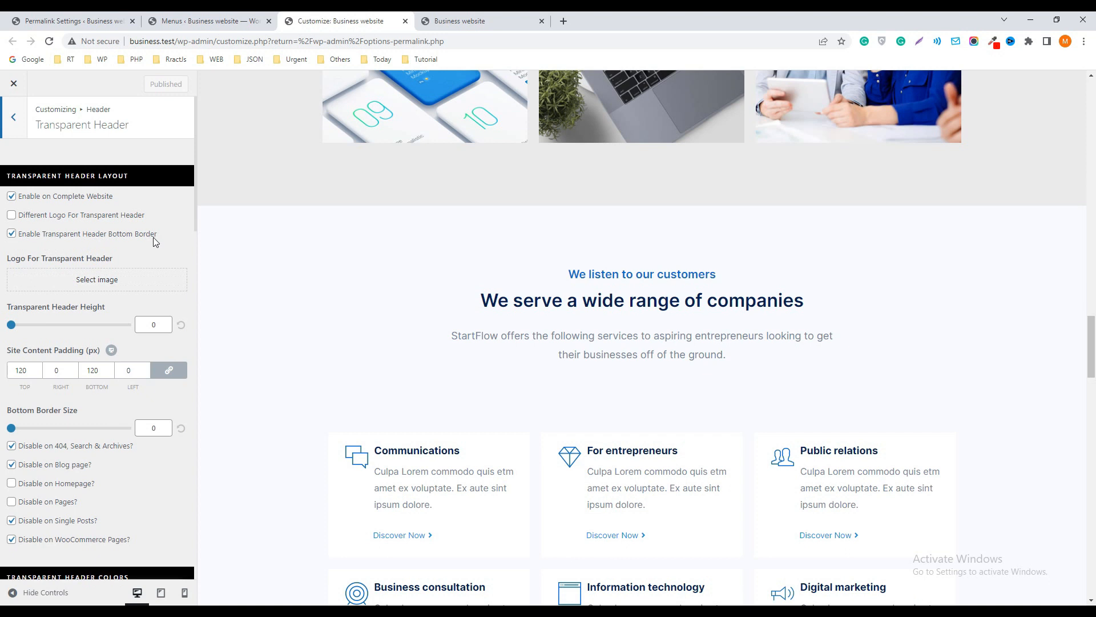
click(12, 235)
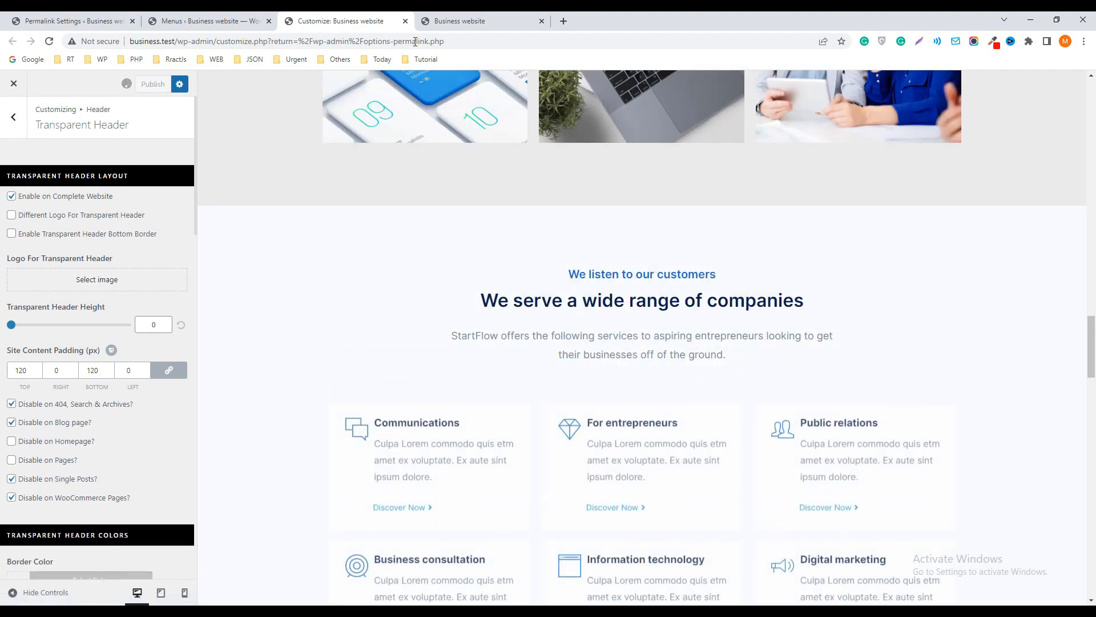
click(490, 18)
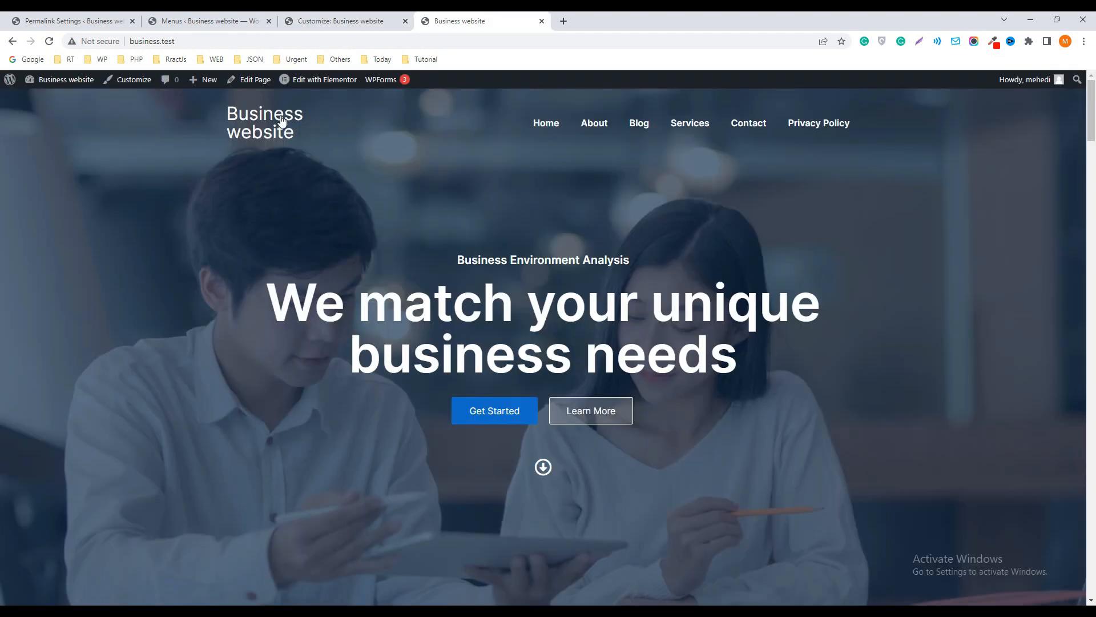
click(49, 41)
Turn off the transparent header for the complete website, publish it and check the live homepage
click(338, 21)
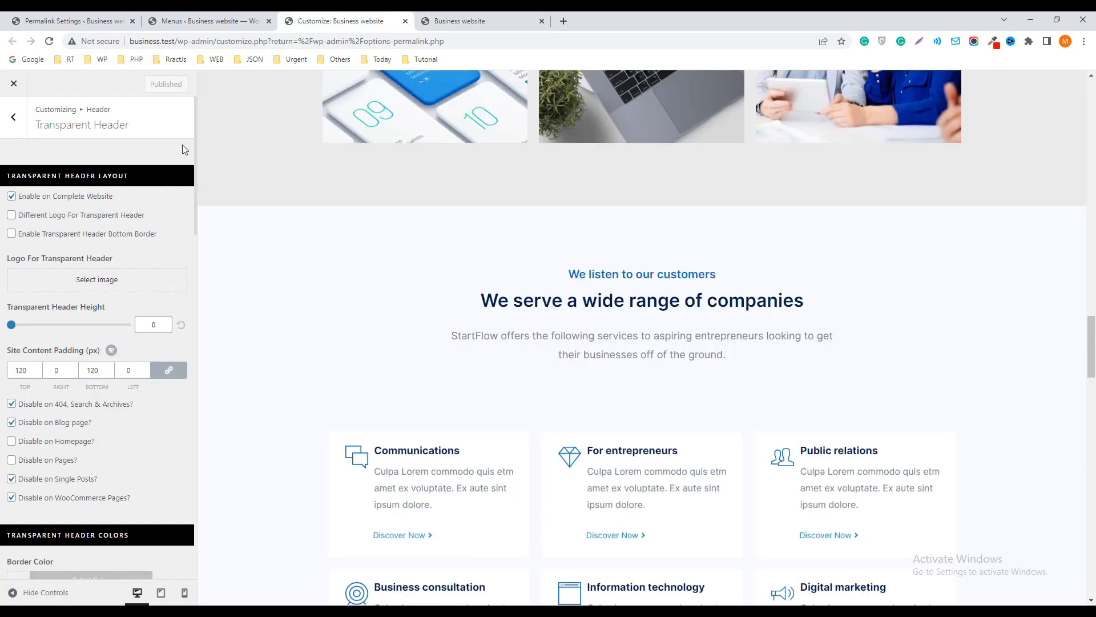
click(11, 196)
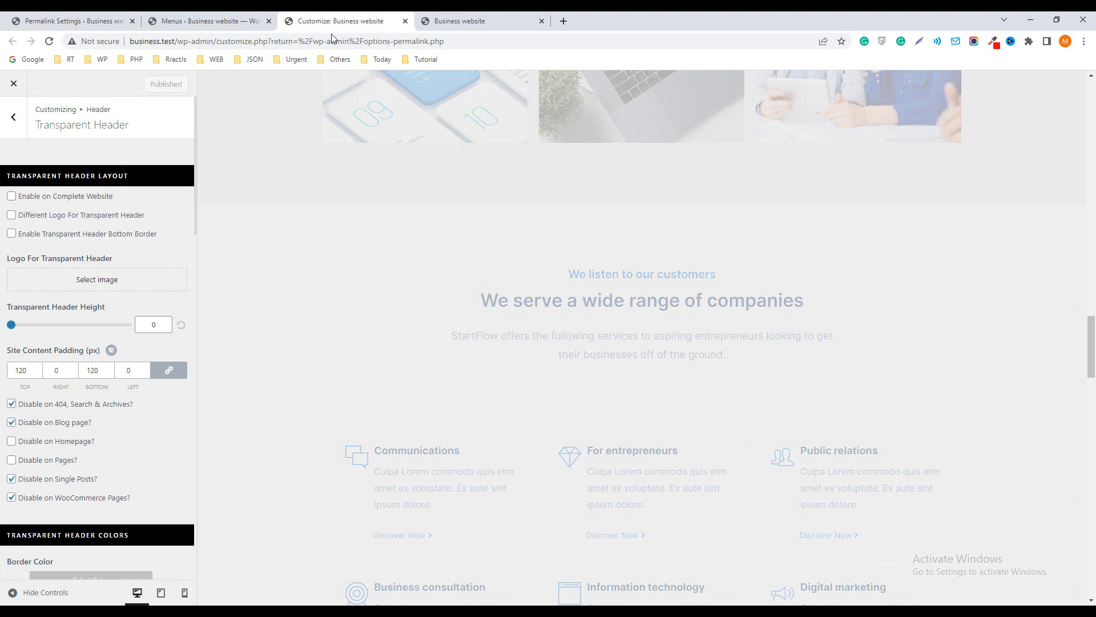
click(451, 20)
click(49, 41)
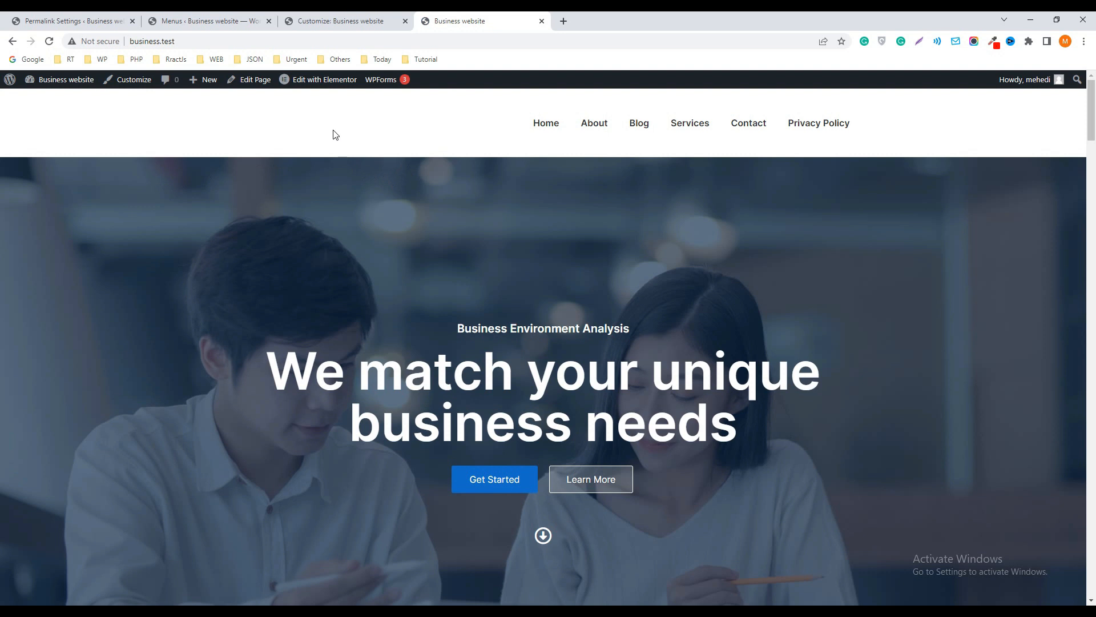
Set the Primary Header's background color to dark red, publish it and check the header on the live site
click(342, 21)
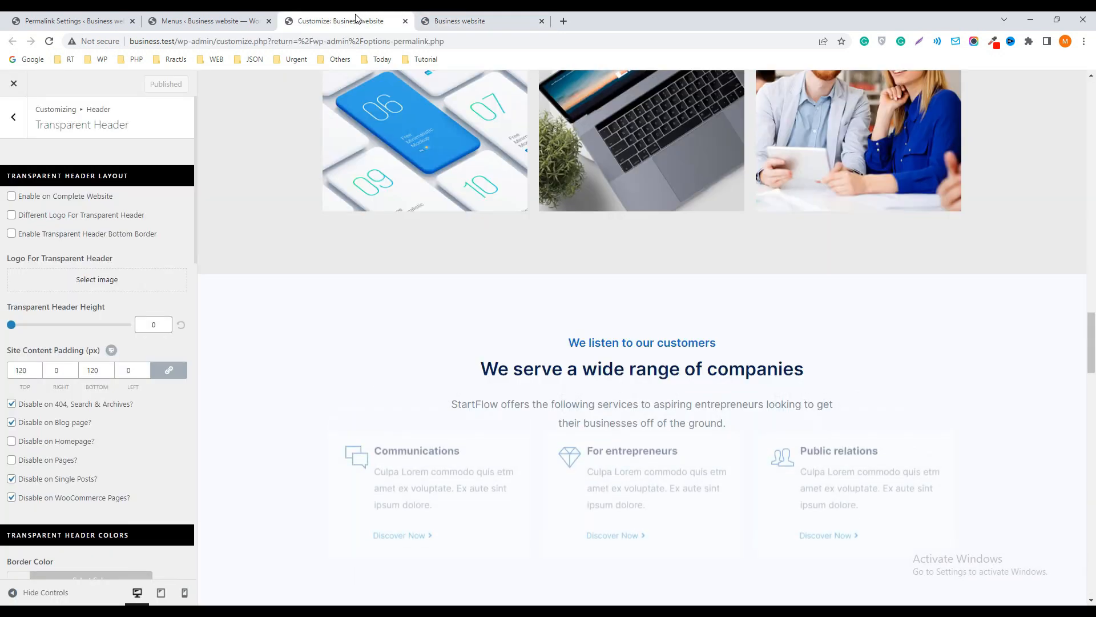
click(14, 118)
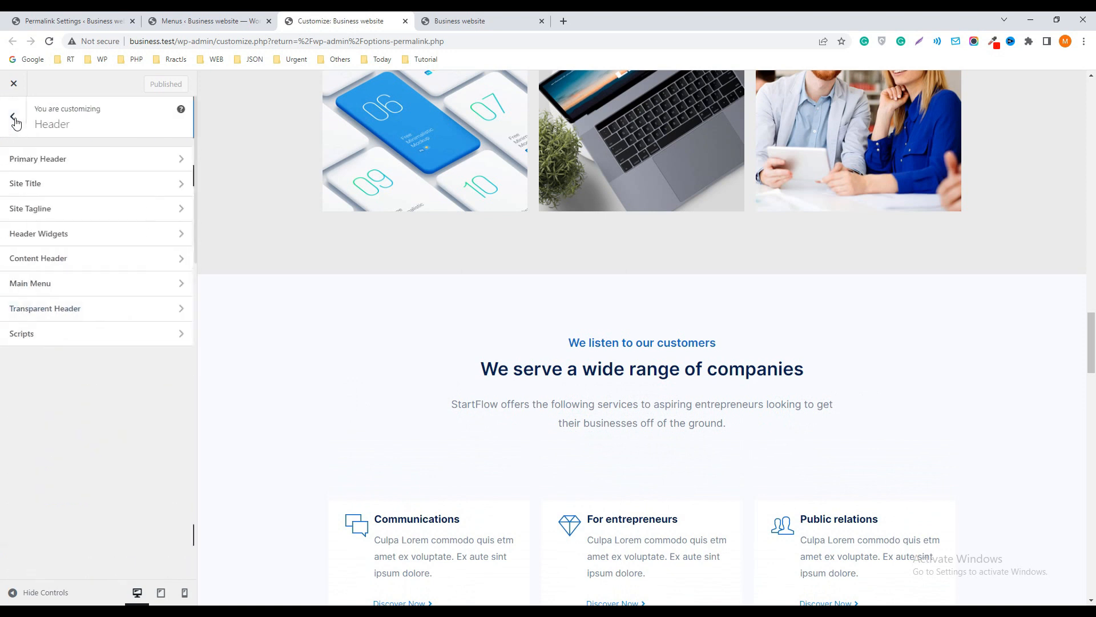
click(13, 120)
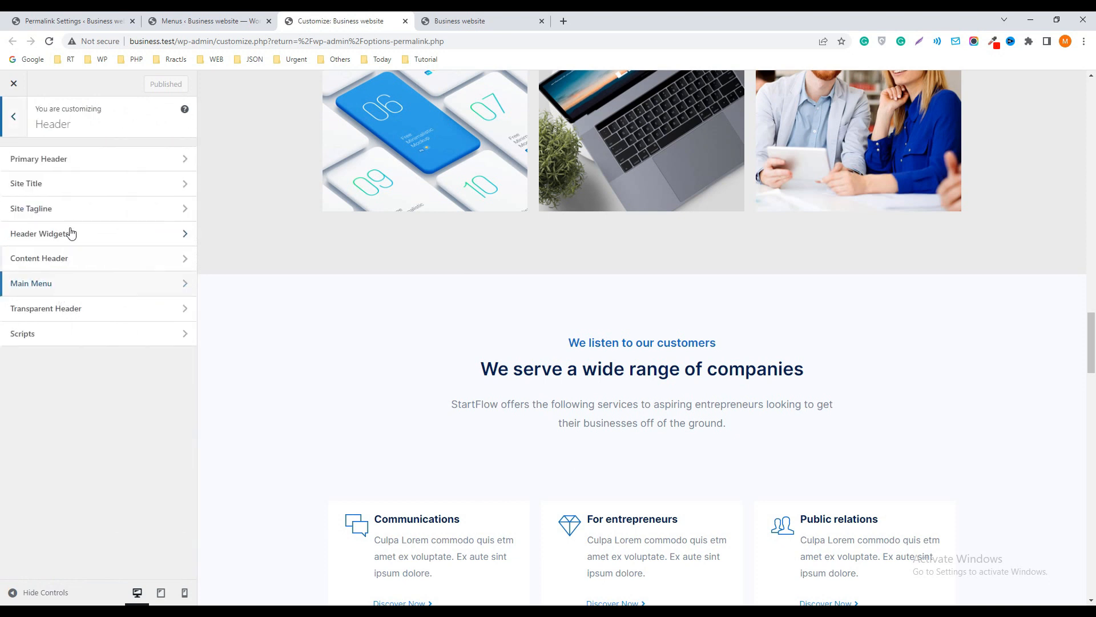
click(67, 160)
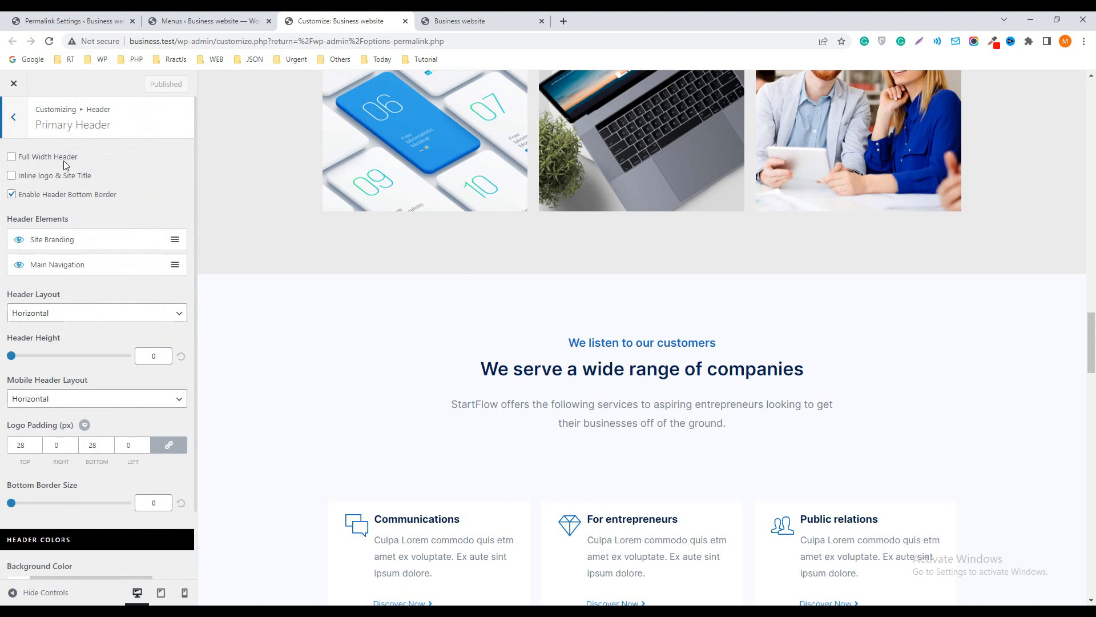
scroll(57, 280, down, 2)
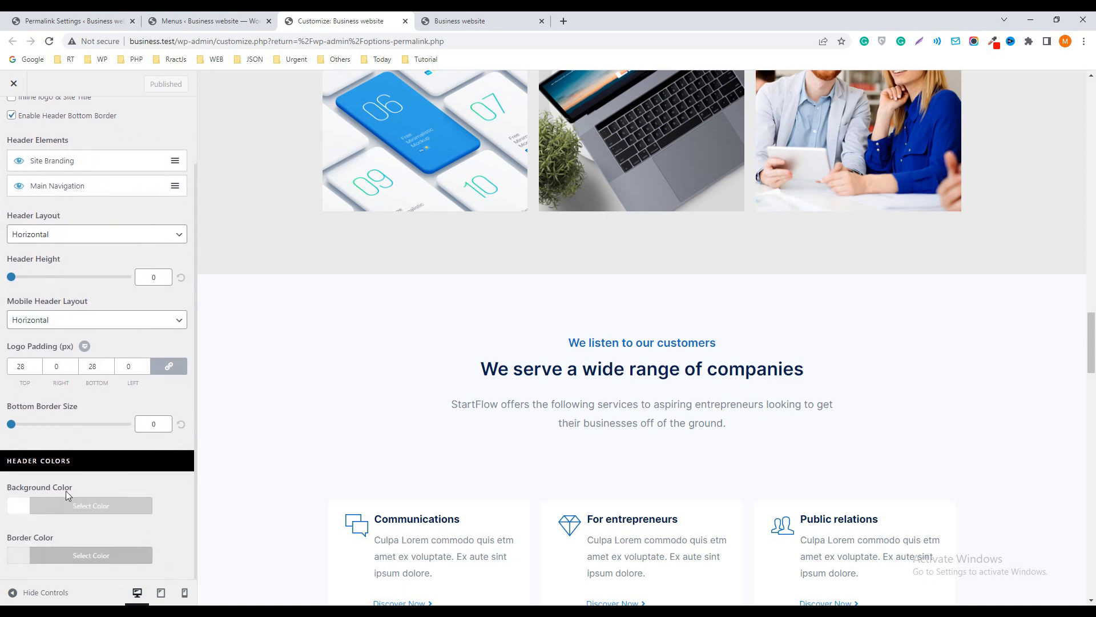
click(19, 512)
scroll(121, 547, down, 2)
click(113, 538)
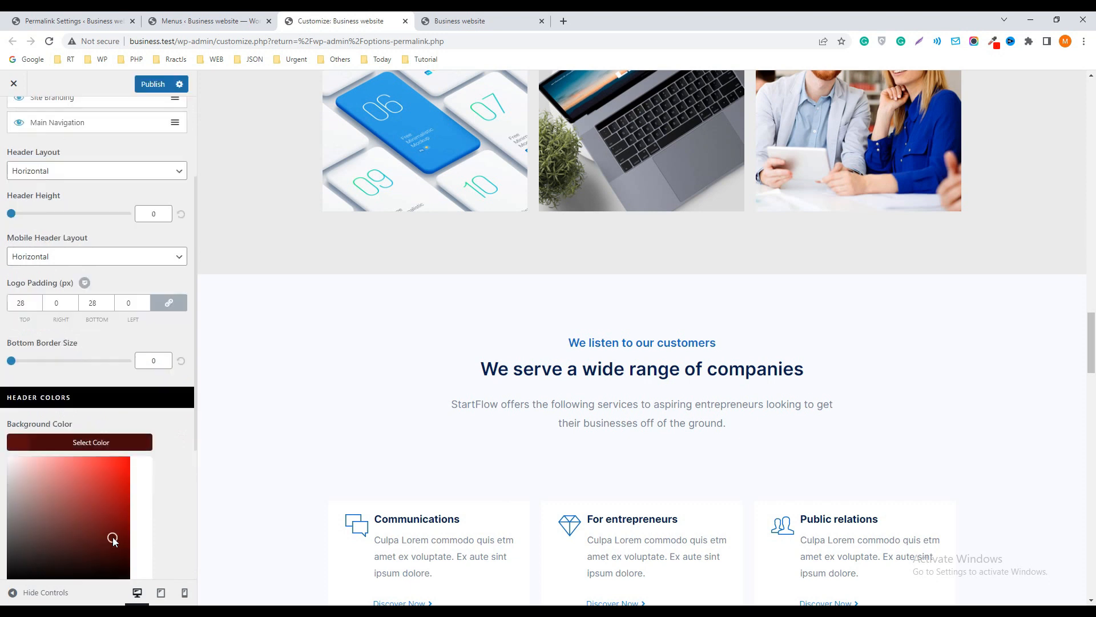
click(149, 83)
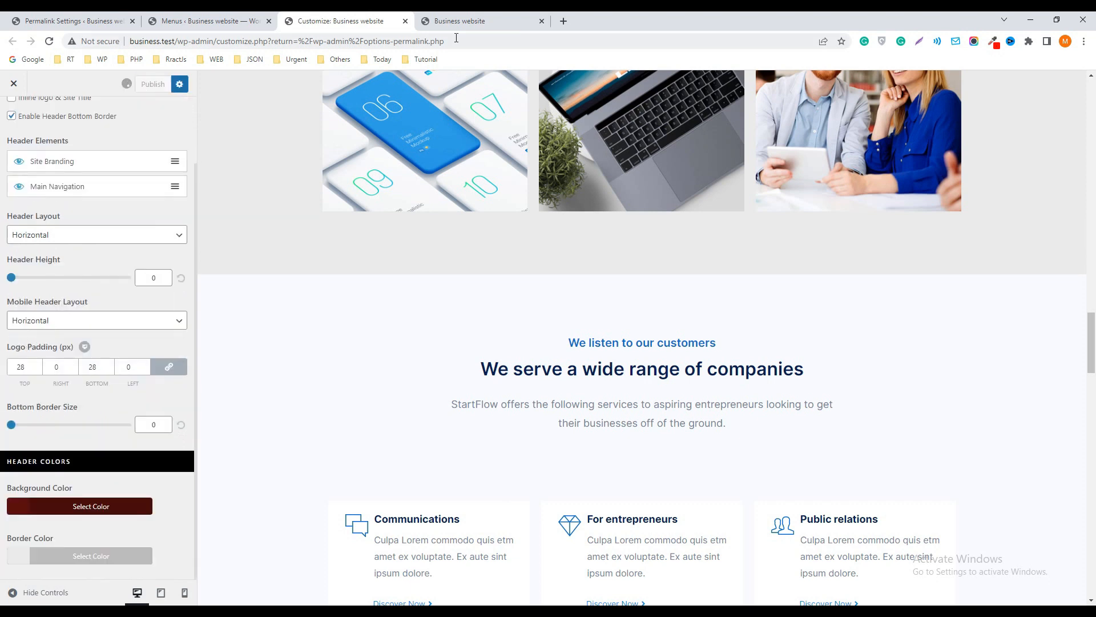
click(456, 24)
click(49, 42)
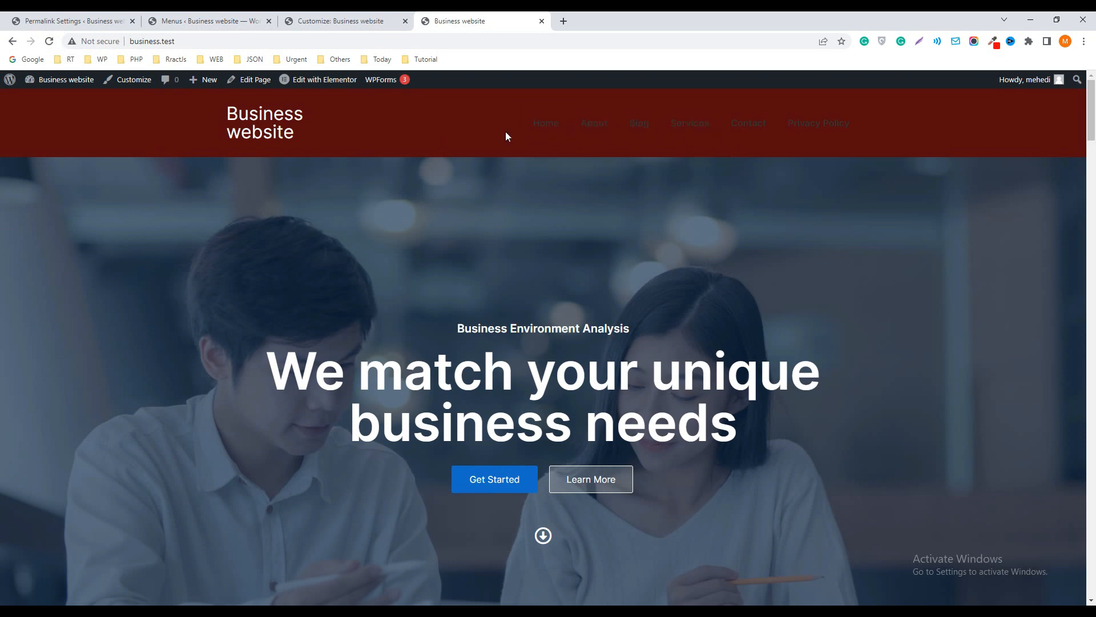
click(549, 130)
Change the Primary Header's background color to a brighter red, publish it and reload the live Services page
click(353, 22)
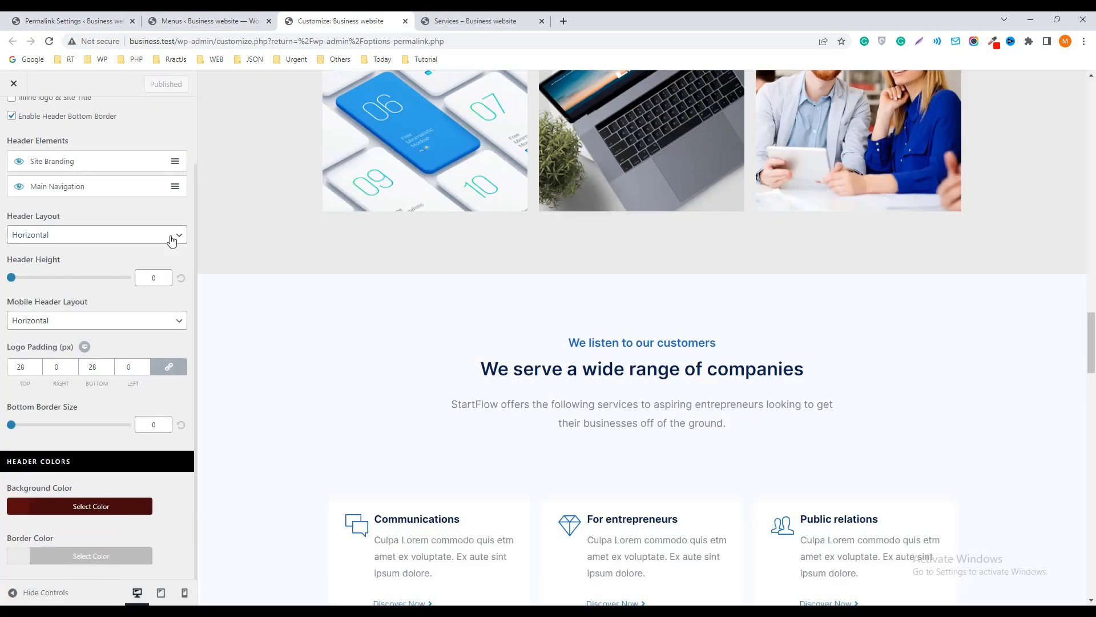
click(22, 507)
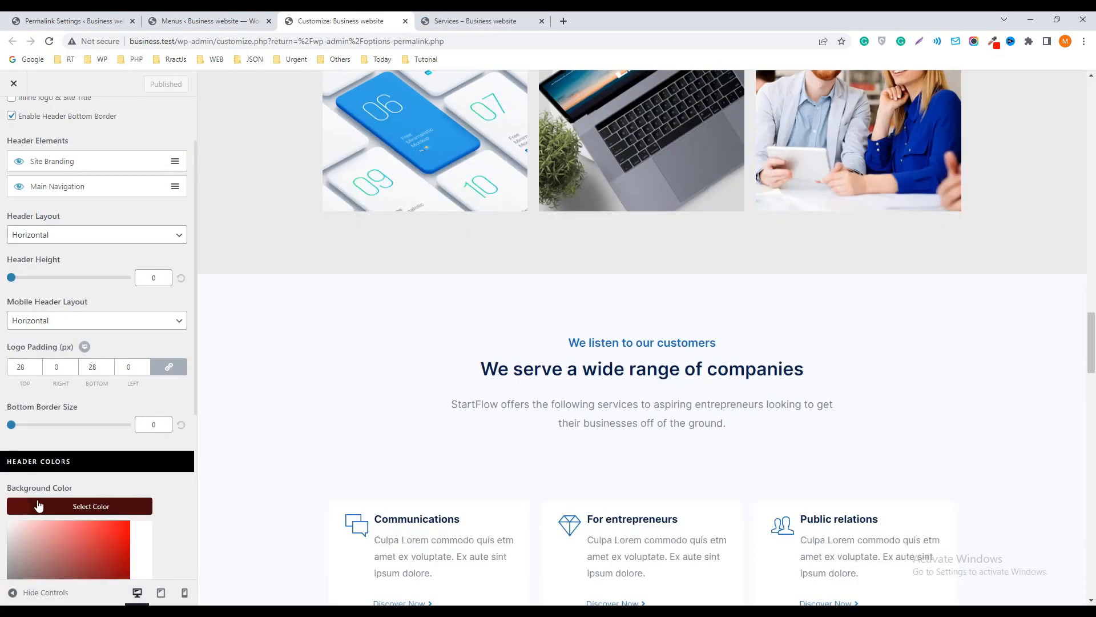
scroll(63, 479, down, 3)
click(101, 375)
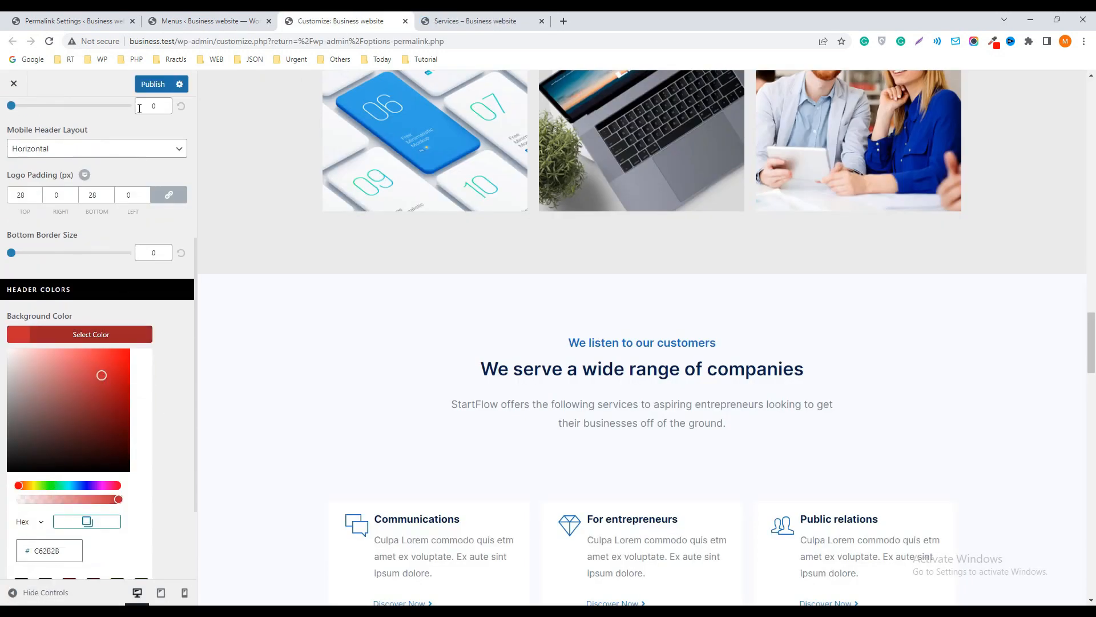
click(151, 84)
click(465, 20)
key(F5)
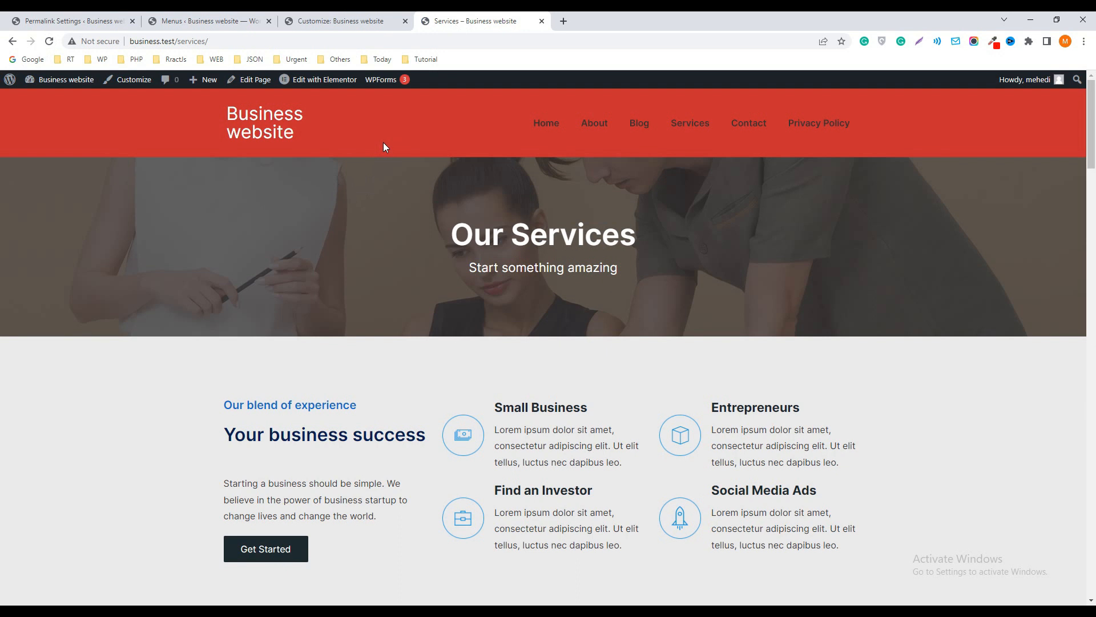
Enable the transparent header on the complete website together with its bottom border, and publish the changes
click(320, 21)
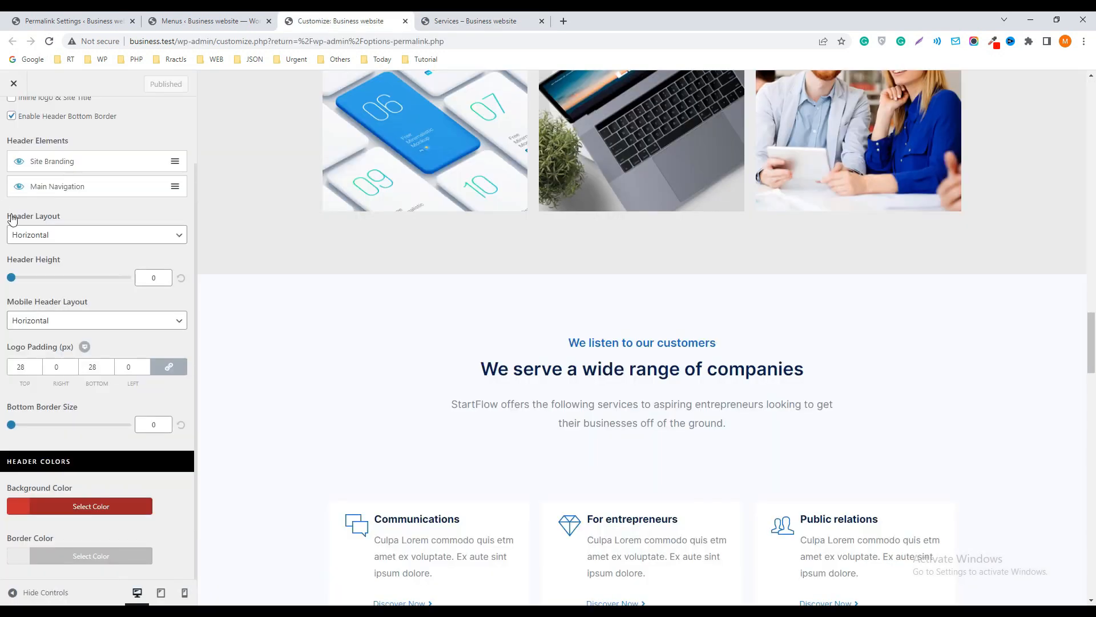
scroll(66, 290, up, 2)
click(13, 117)
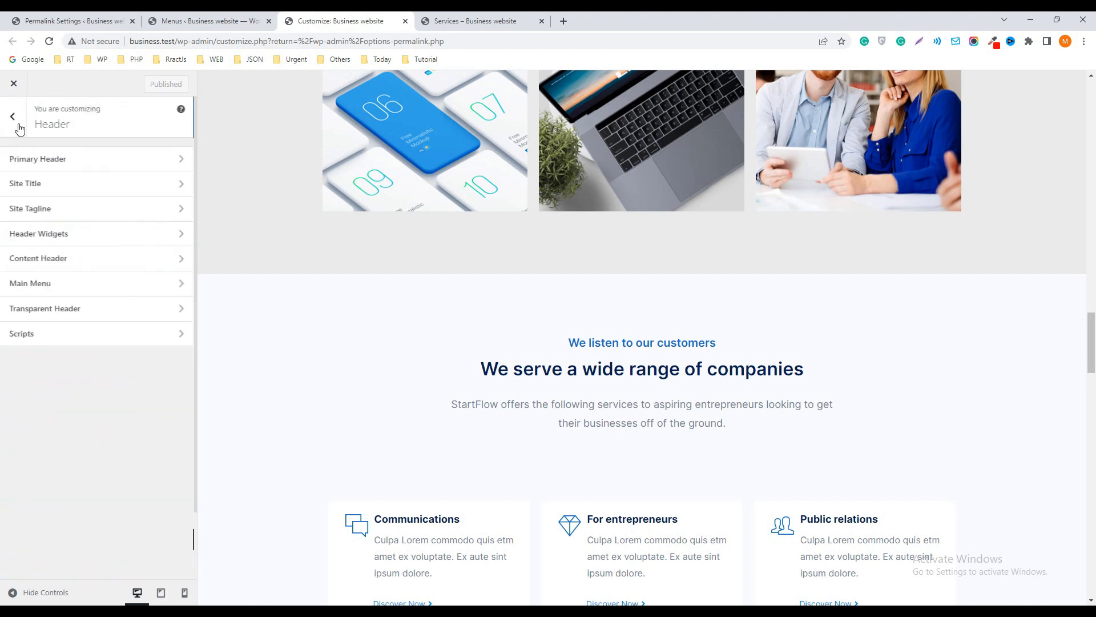
click(38, 312)
click(12, 197)
click(11, 233)
click(147, 86)
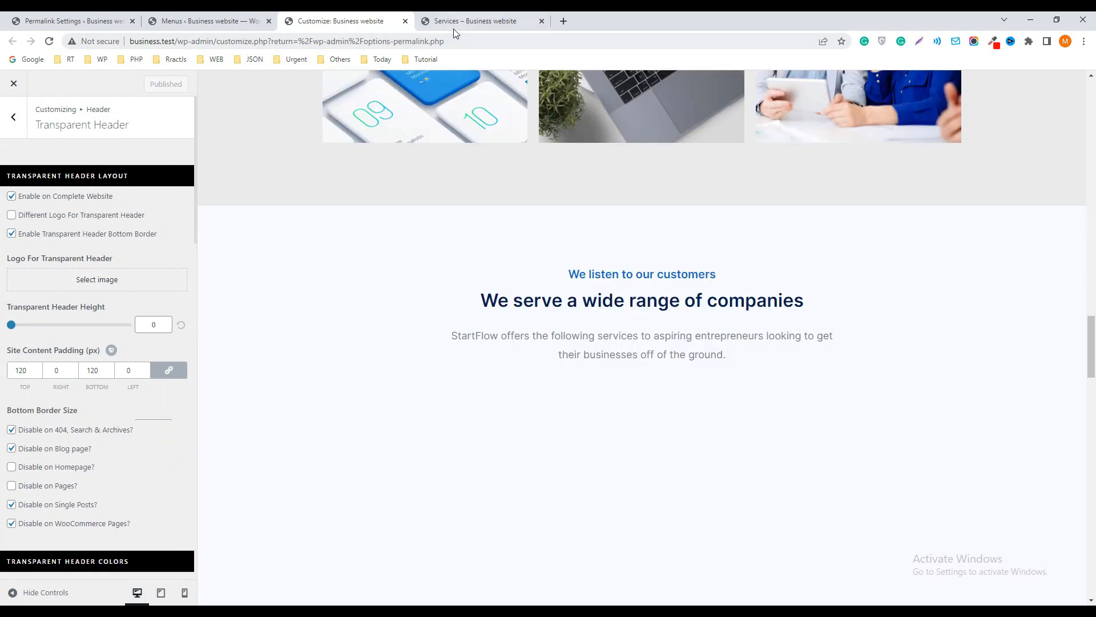
Go from the live Services page to the homepage and look through it down to the footer
click(473, 23)
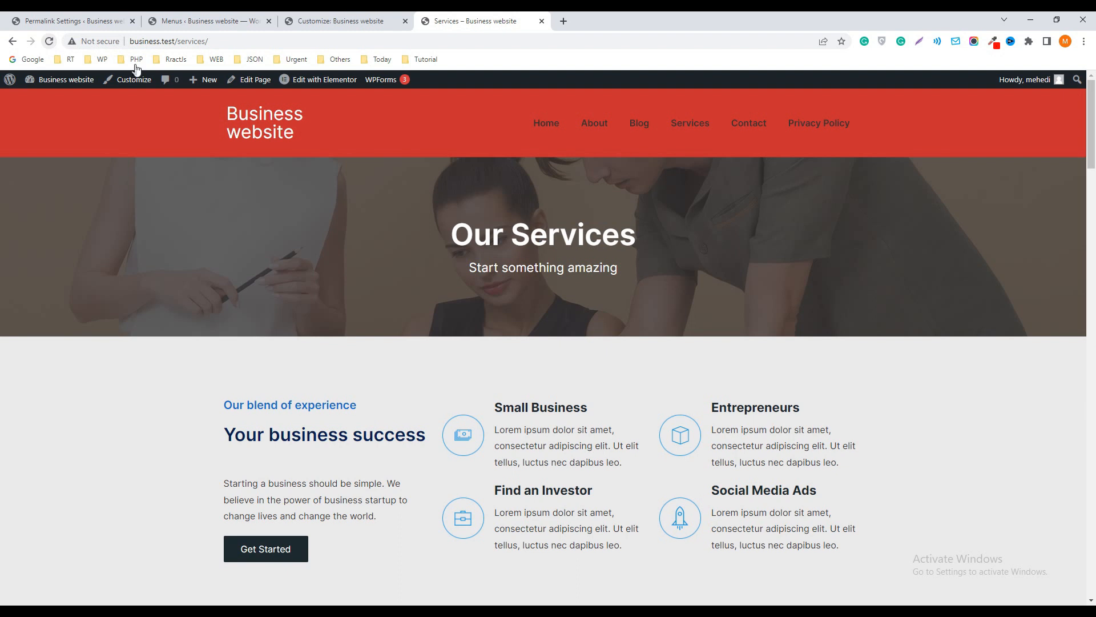
click(271, 121)
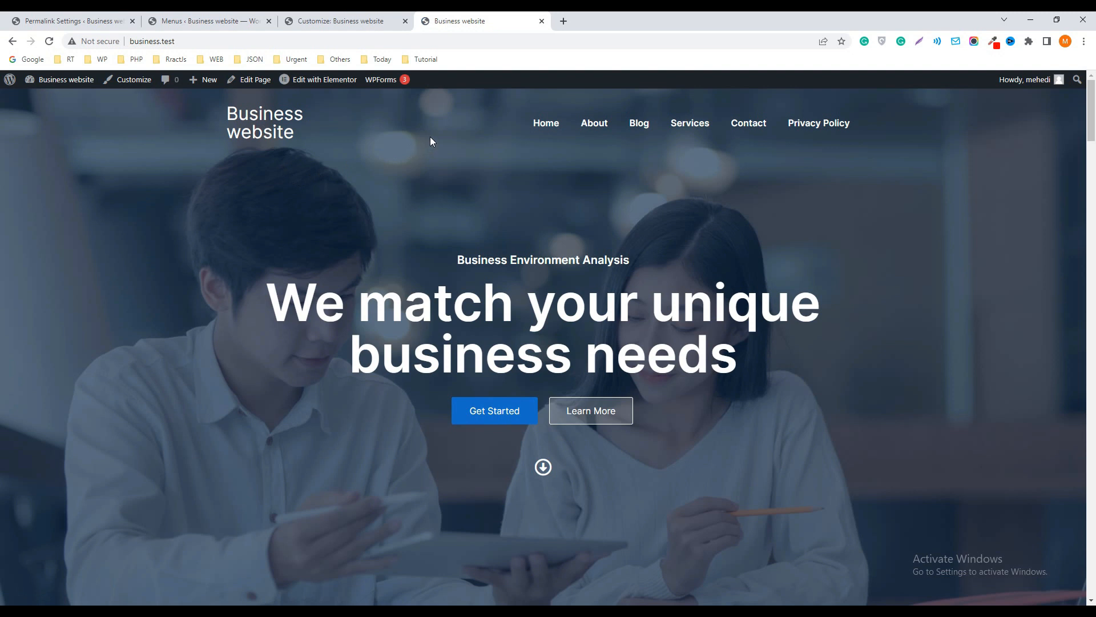
drag(1095, 105, 1095, 566)
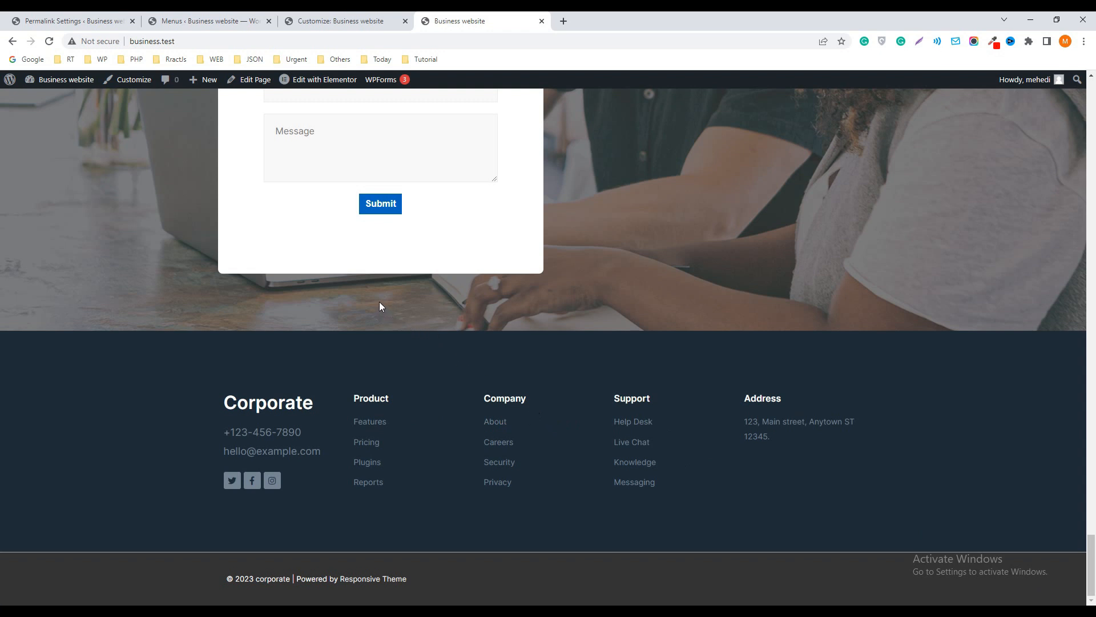
Open the homepage for editing with Elementor in a separate browser tab
right_click(305, 82)
click(354, 89)
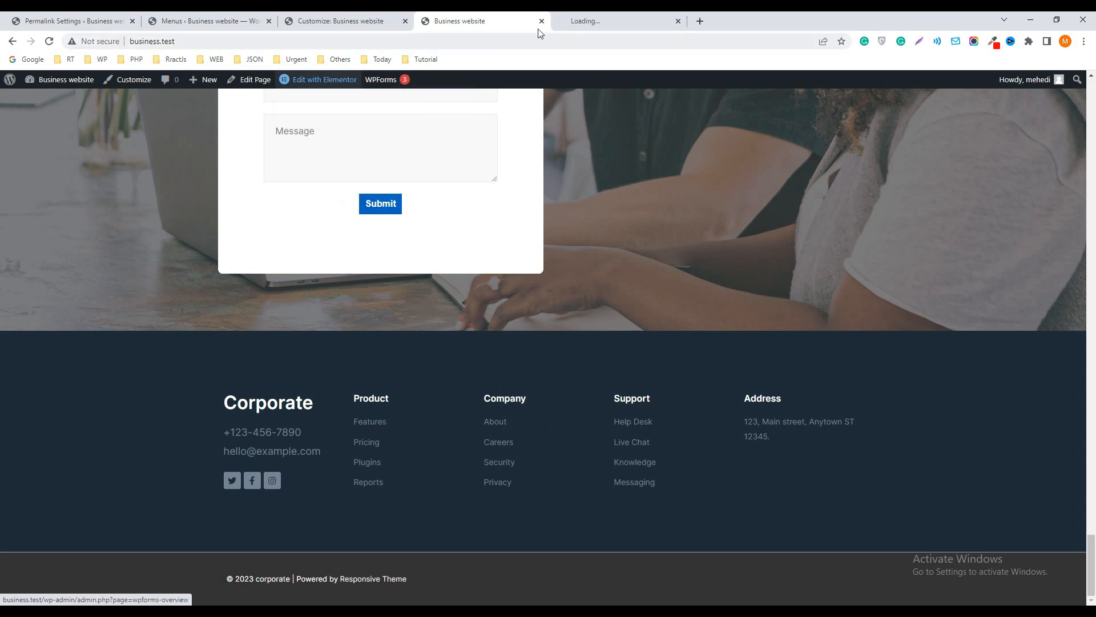
click(598, 21)
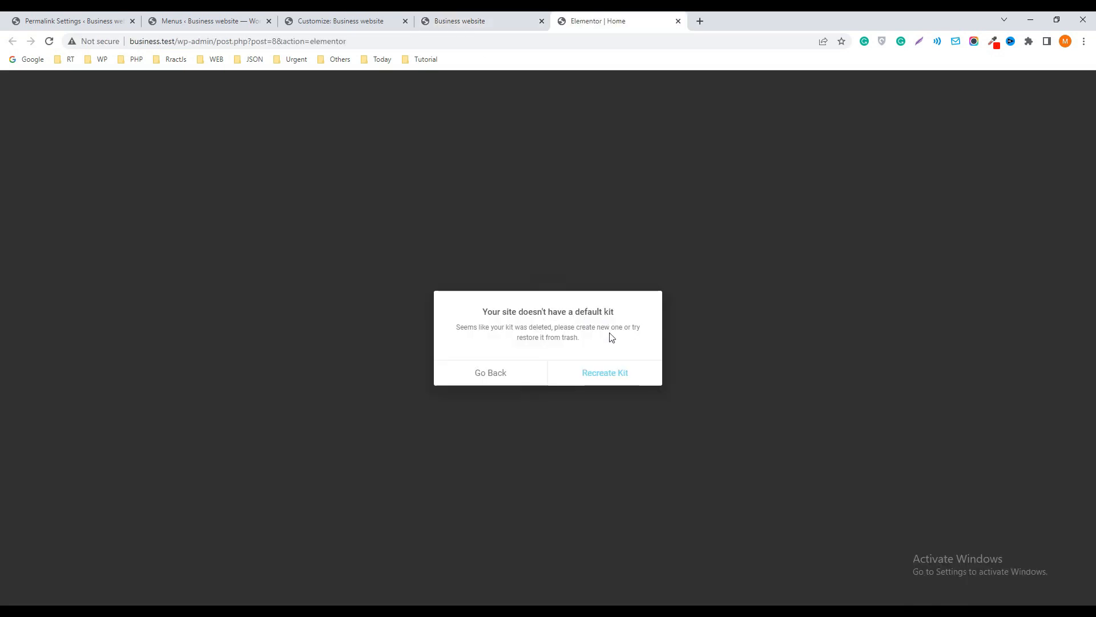
Open Elementor's Tools from the missing-kit dialog, regenerate files and data, sync the library and recreate the kit
click(606, 377)
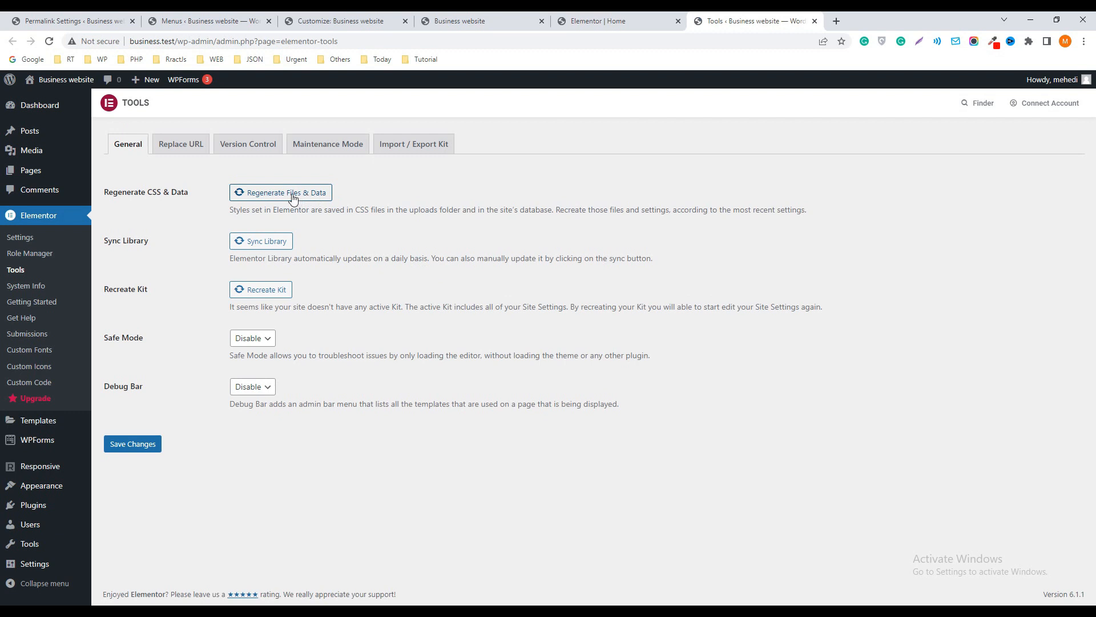
click(276, 240)
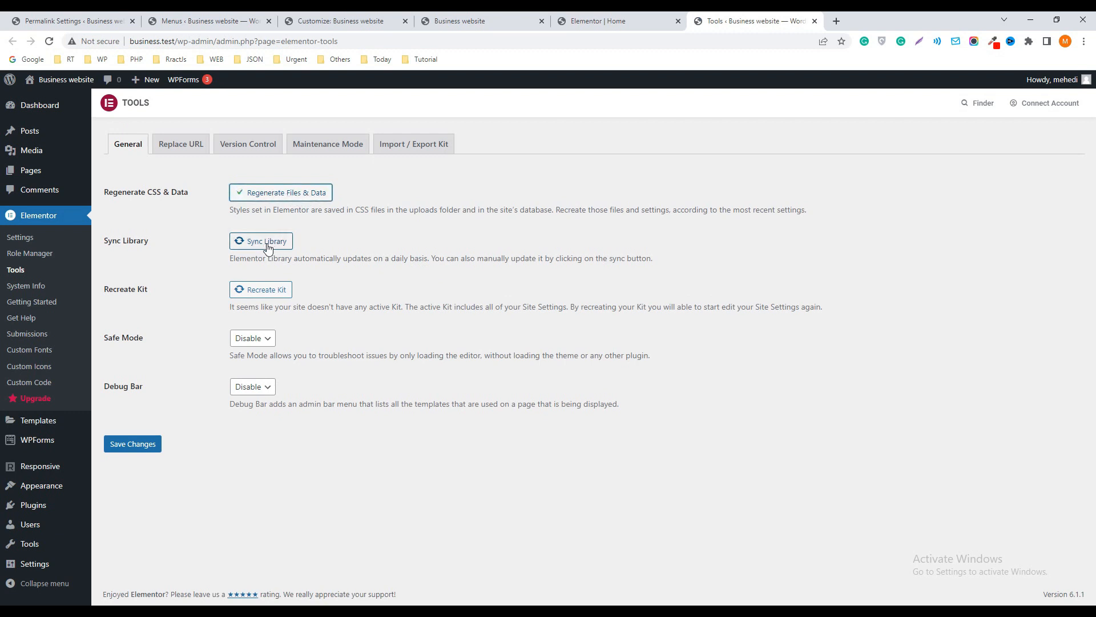
click(265, 292)
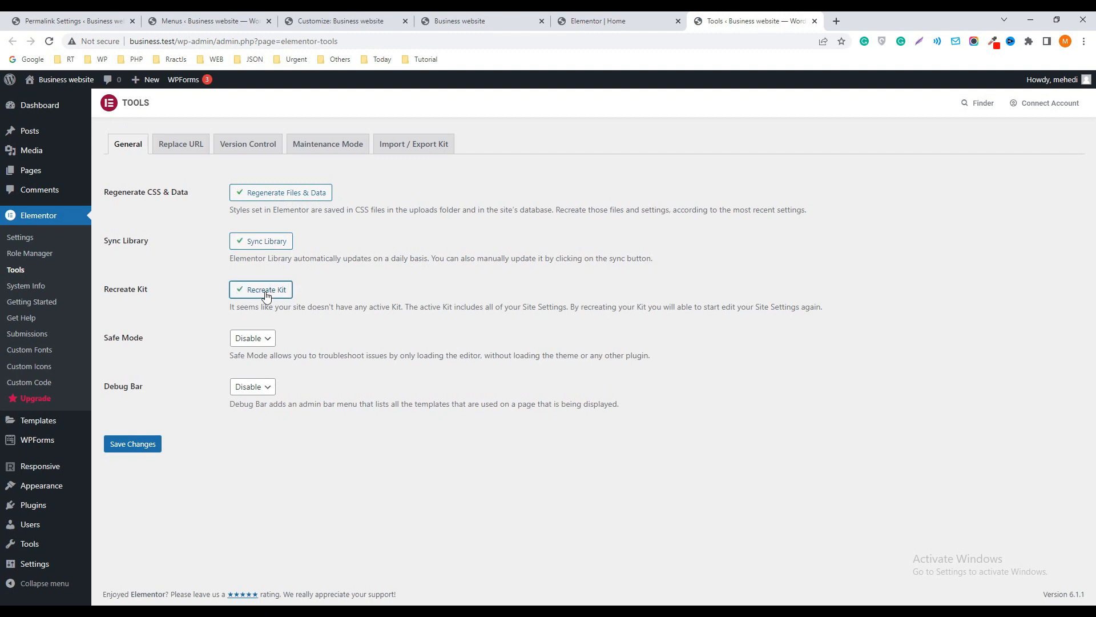
Save the Elementor Tools settings and reload the homepage in the Elementor editor
click(141, 449)
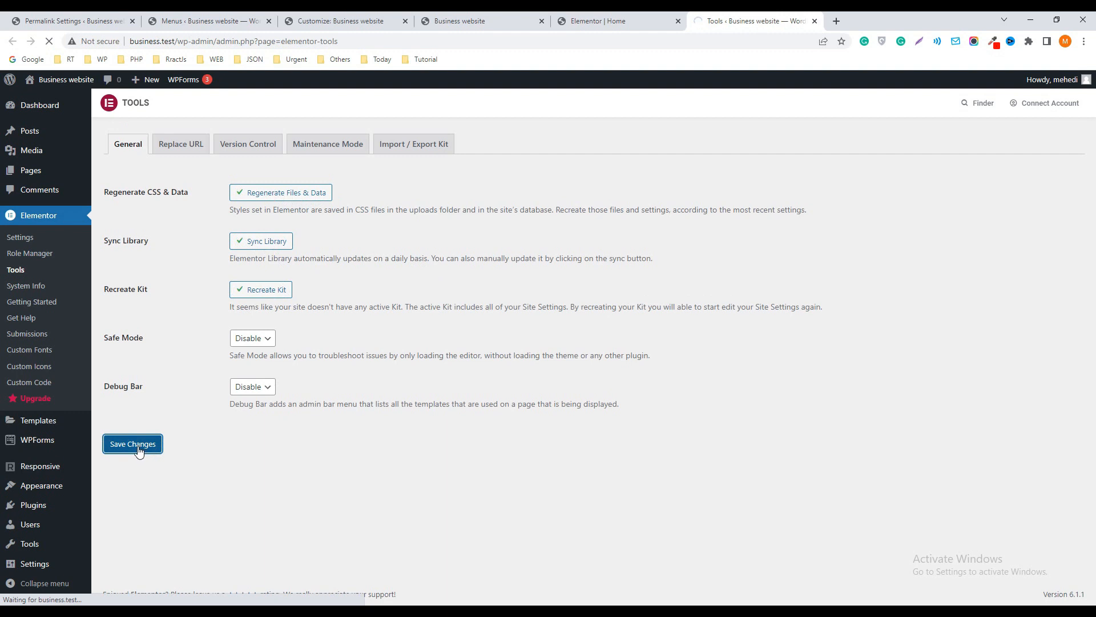
click(599, 21)
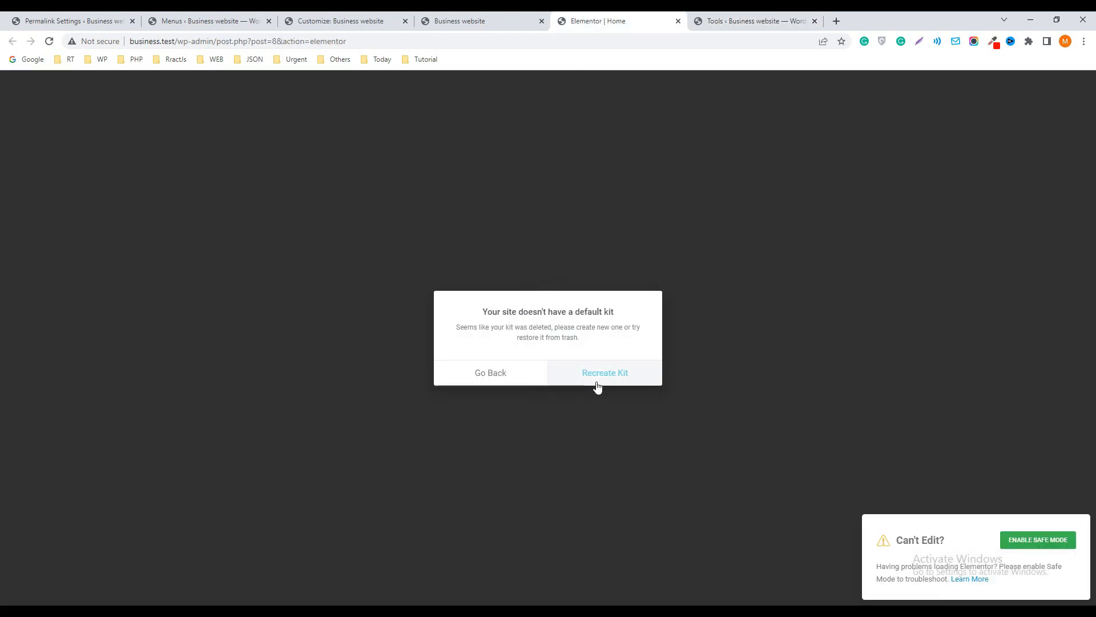
click(50, 42)
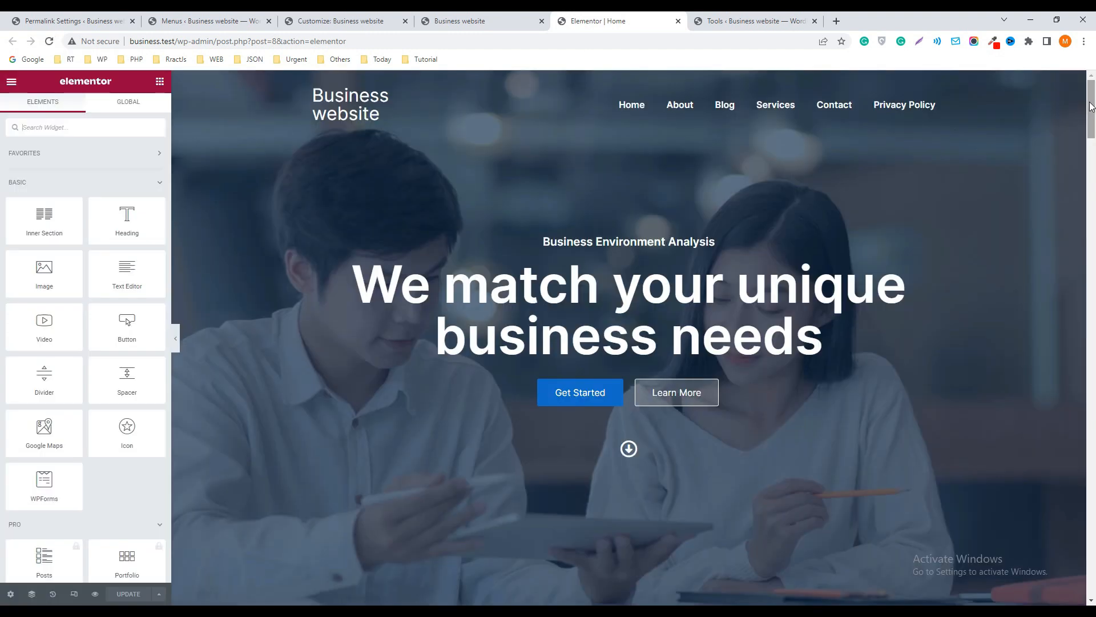
Try moving the footer's Corporate heading into the Product column, and undo the move
drag(1090, 110, 1091, 571)
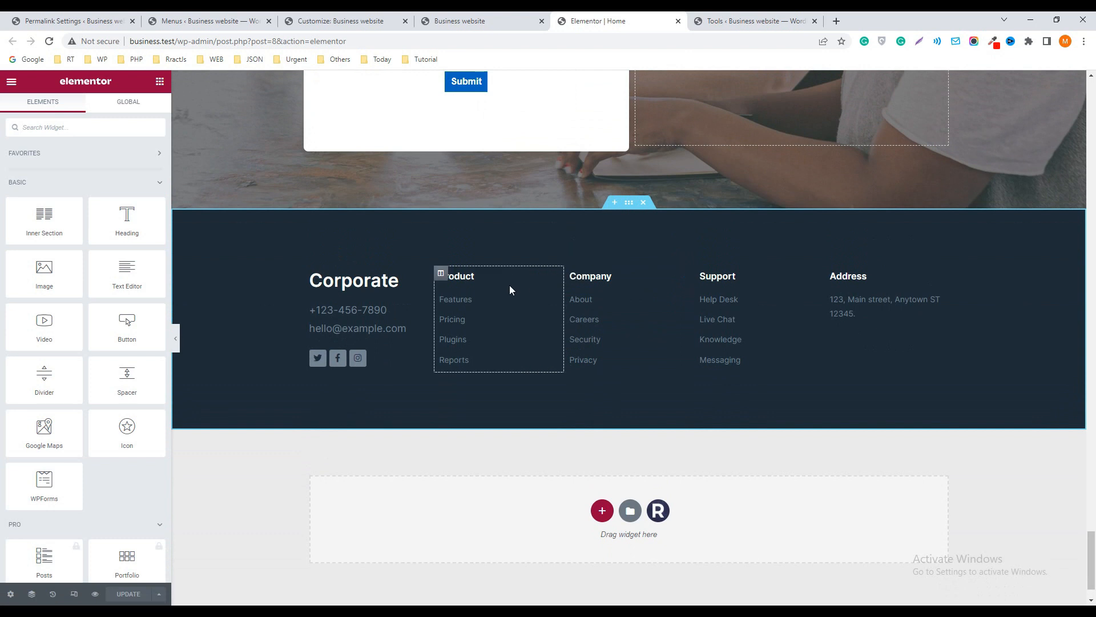
drag(419, 278, 523, 312)
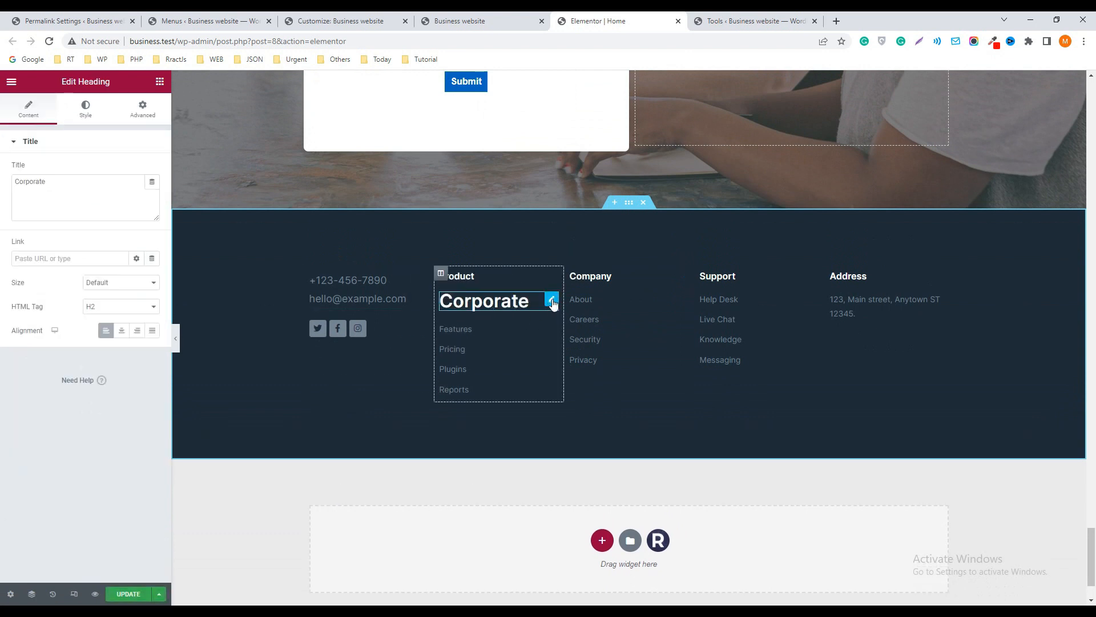
click(548, 334)
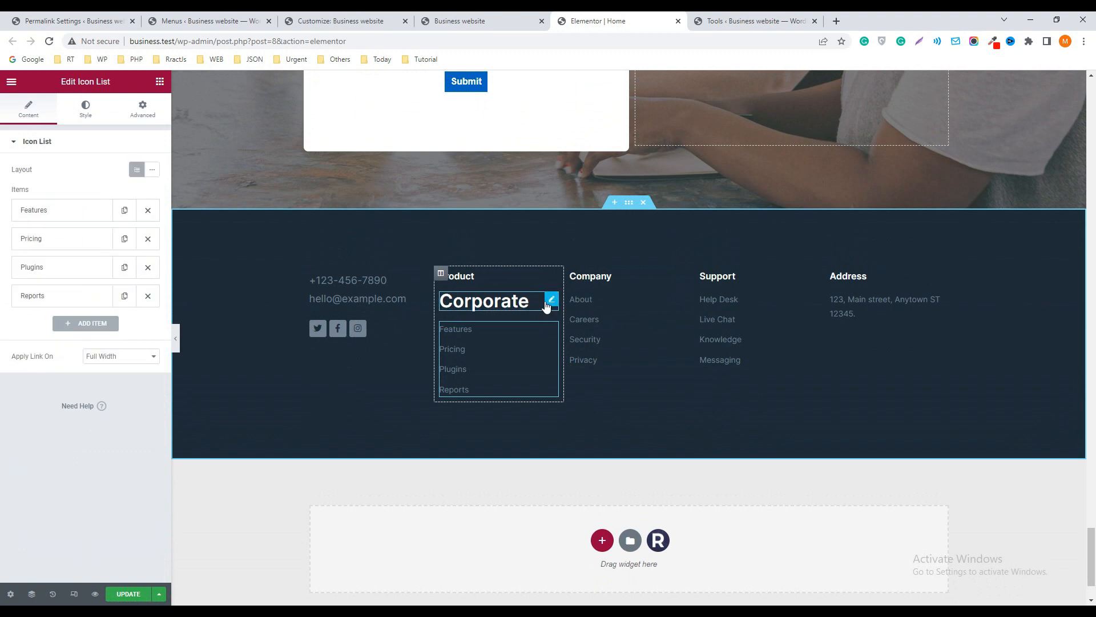
key(ctrl+z)
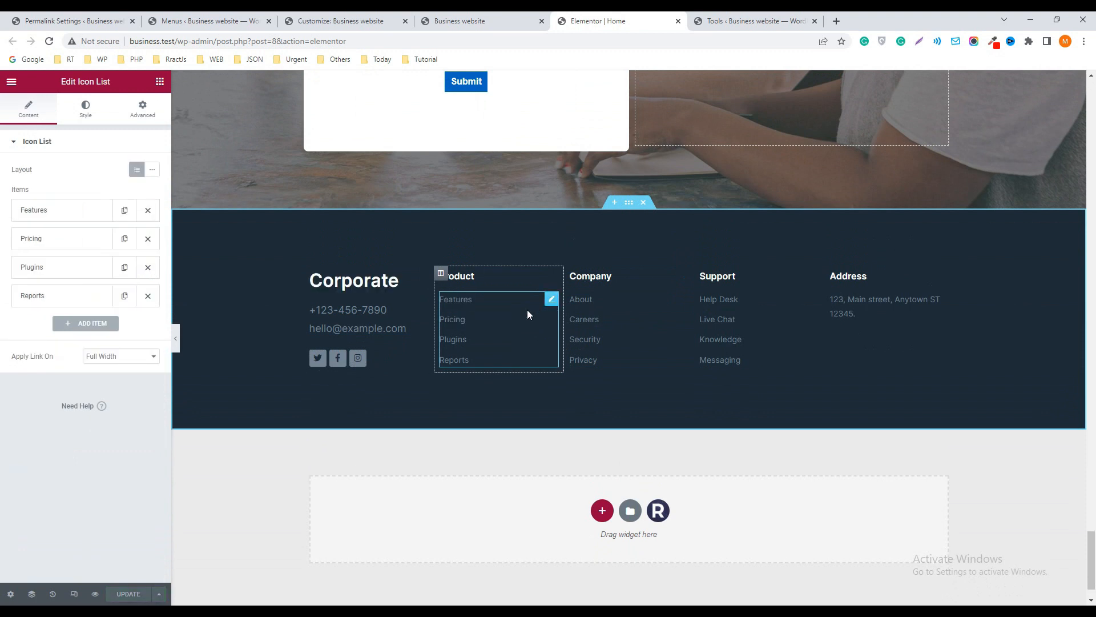
Expand the Features item of the footer's Product list to view its text and link settings
click(53, 212)
click(60, 249)
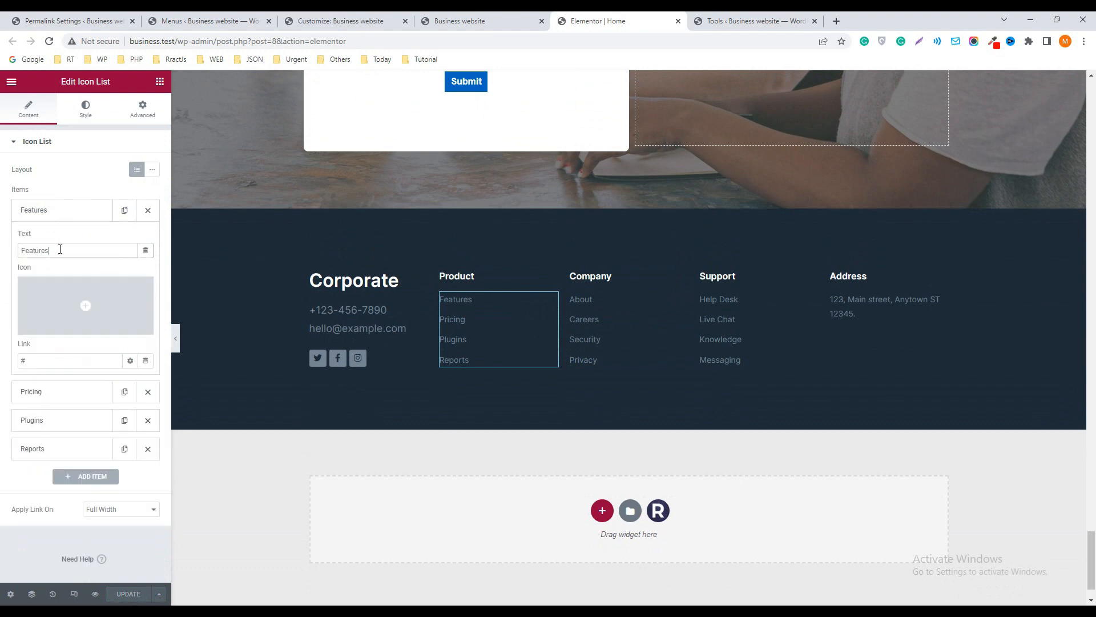
click(46, 363)
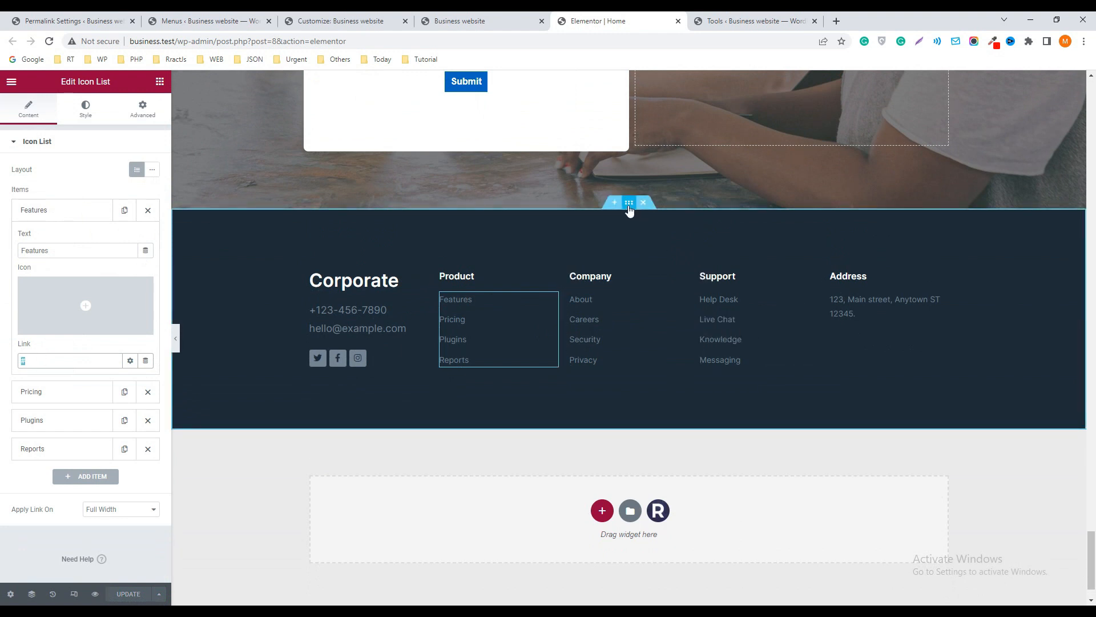
Open the footer section's style settings and try a medium blue background color
click(629, 202)
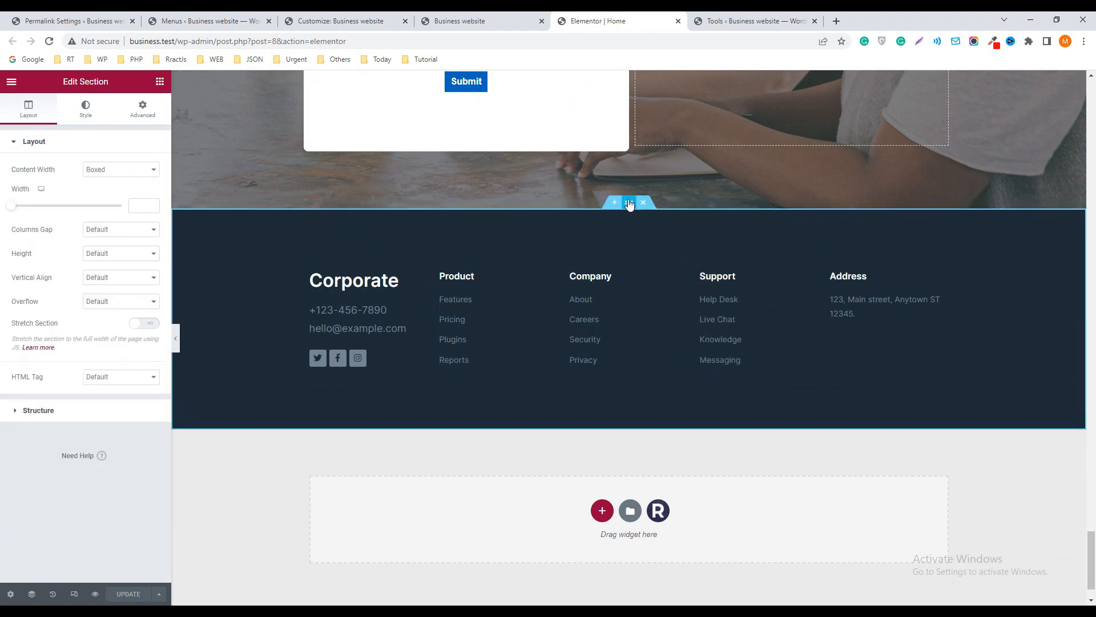
click(87, 116)
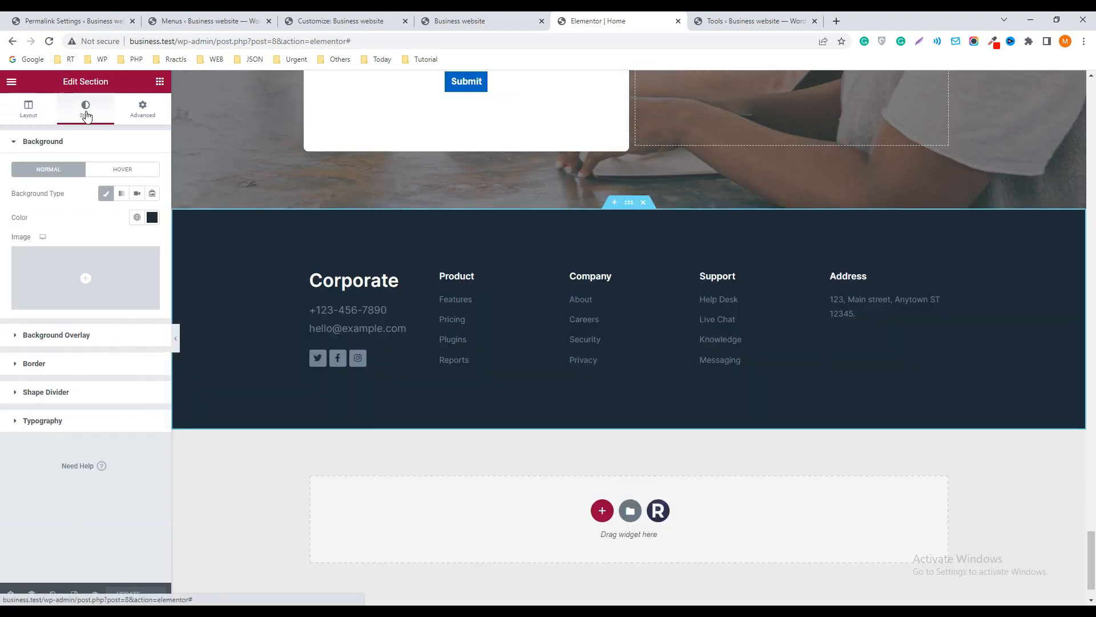
click(152, 217)
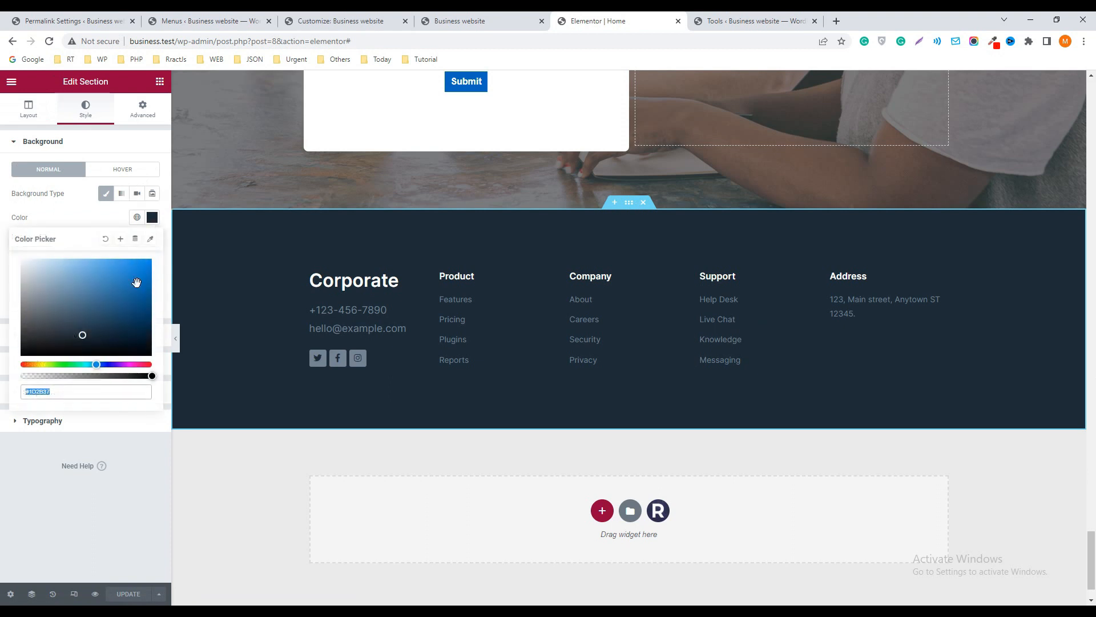
click(136, 285)
click(91, 283)
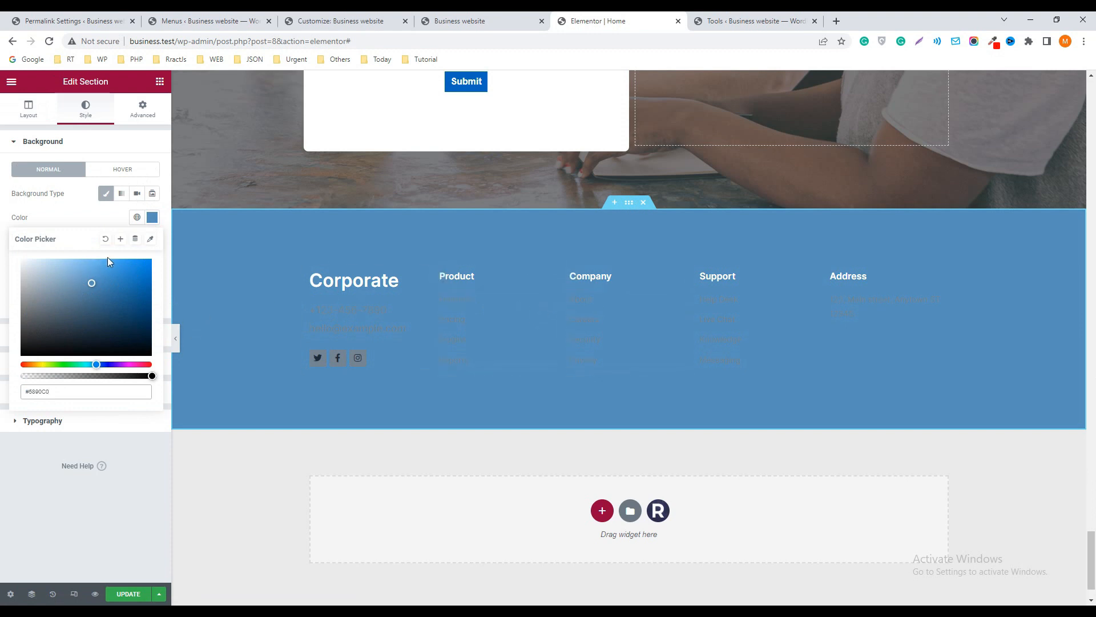
Clear the footer section's background color and deselect its Classic background type
click(105, 240)
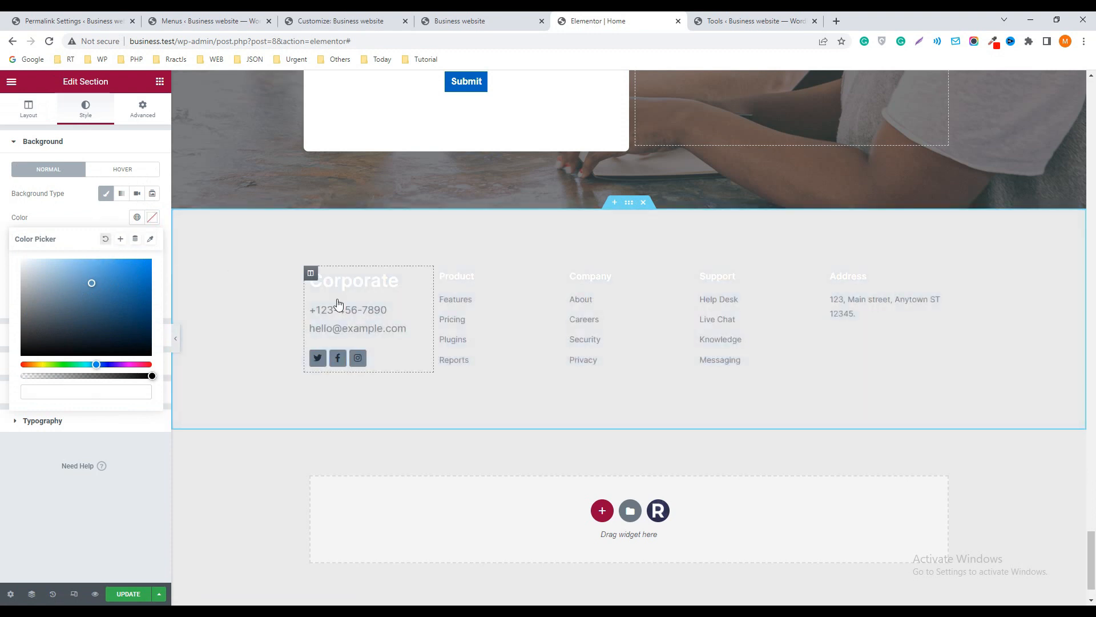
scroll(537, 395, down, 1)
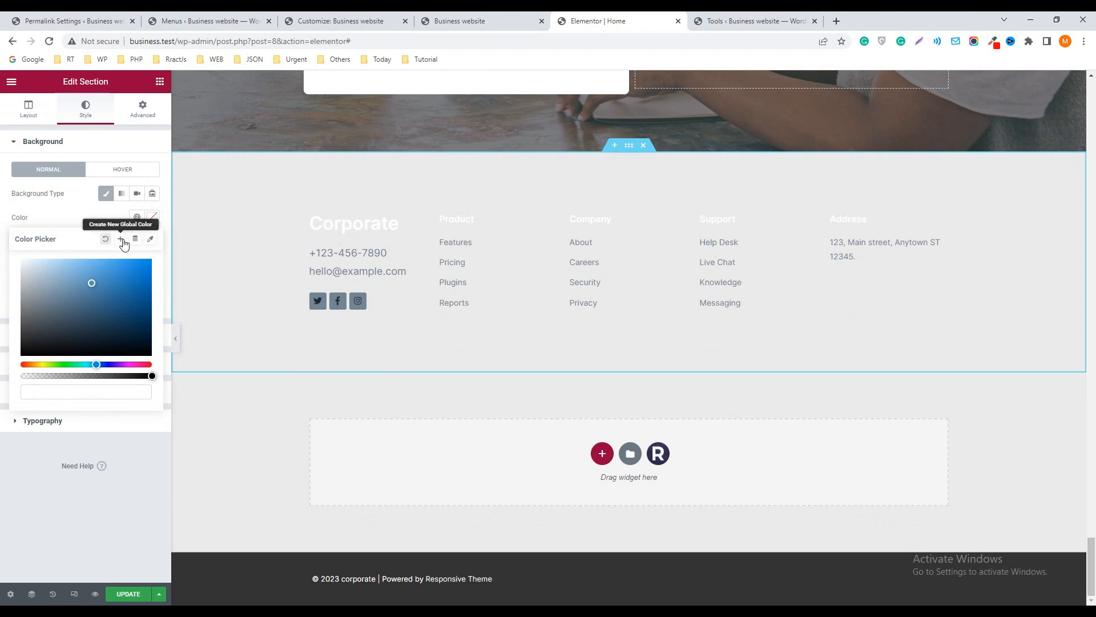
click(151, 219)
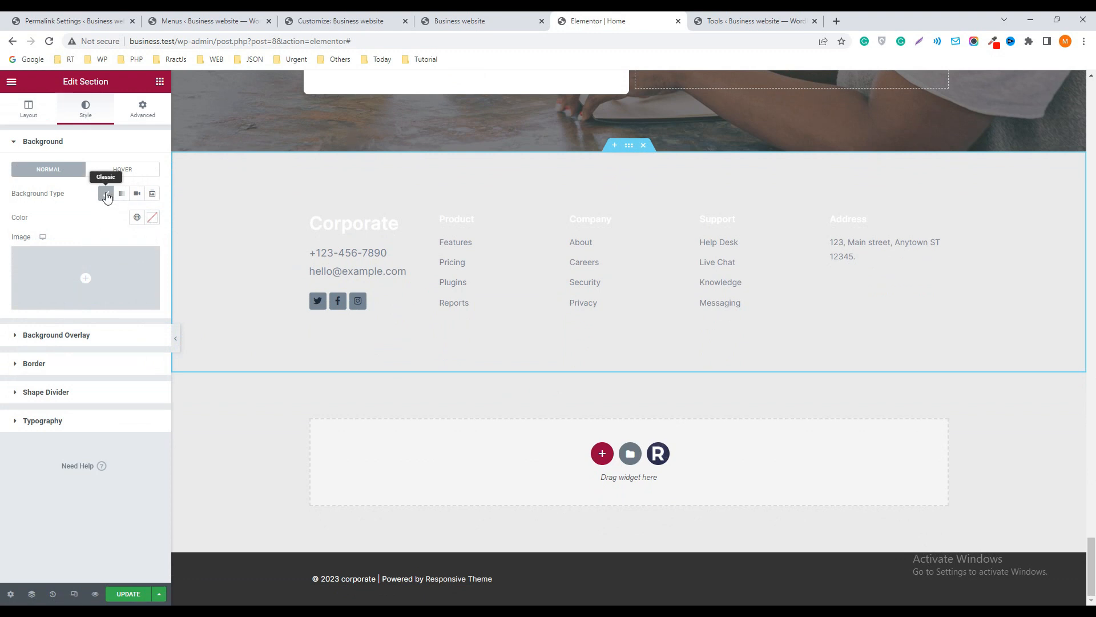
click(106, 194)
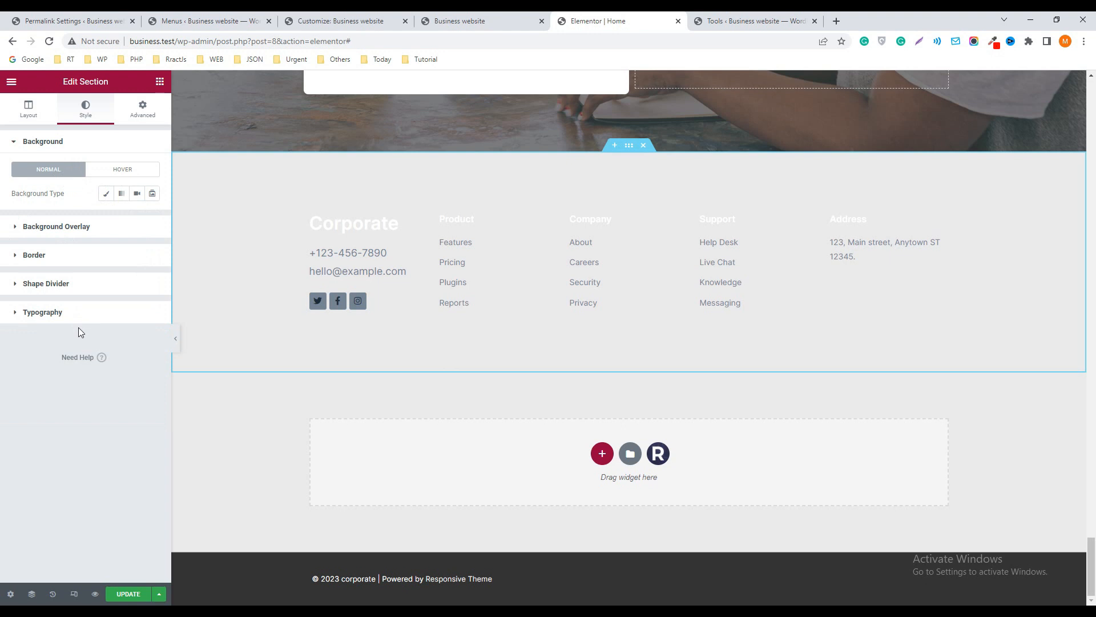
Give the footer section a Classic background overlay in red
click(71, 228)
click(137, 224)
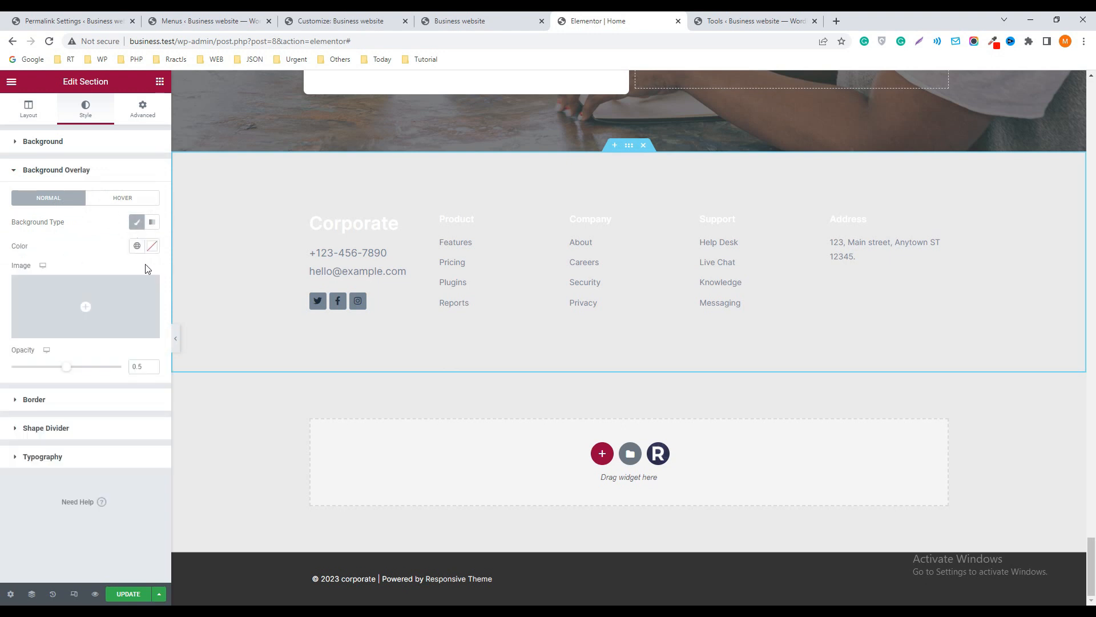
click(152, 245)
click(121, 299)
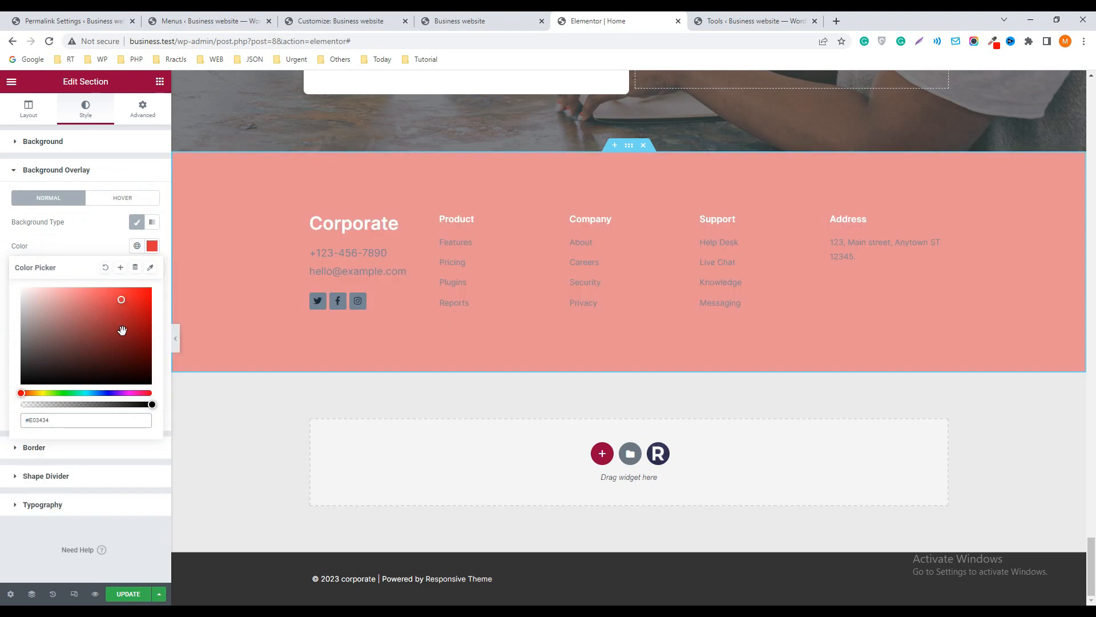
Close the homepage's Elementor editor and leave without saving the footer changes
scroll(684, 233, up, 15)
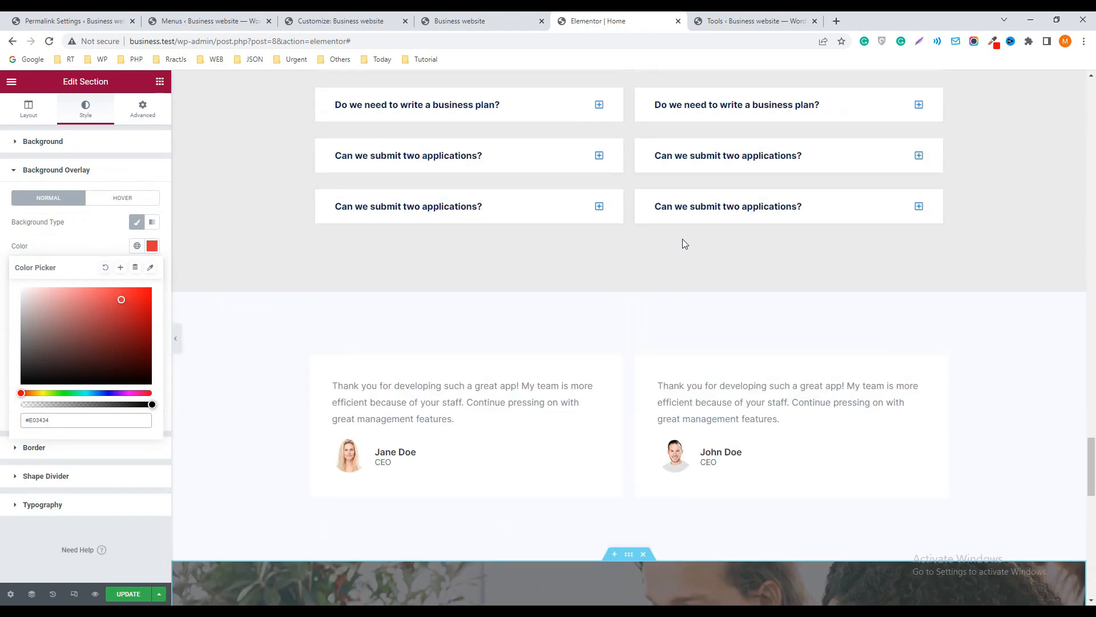
scroll(683, 238, up, 5)
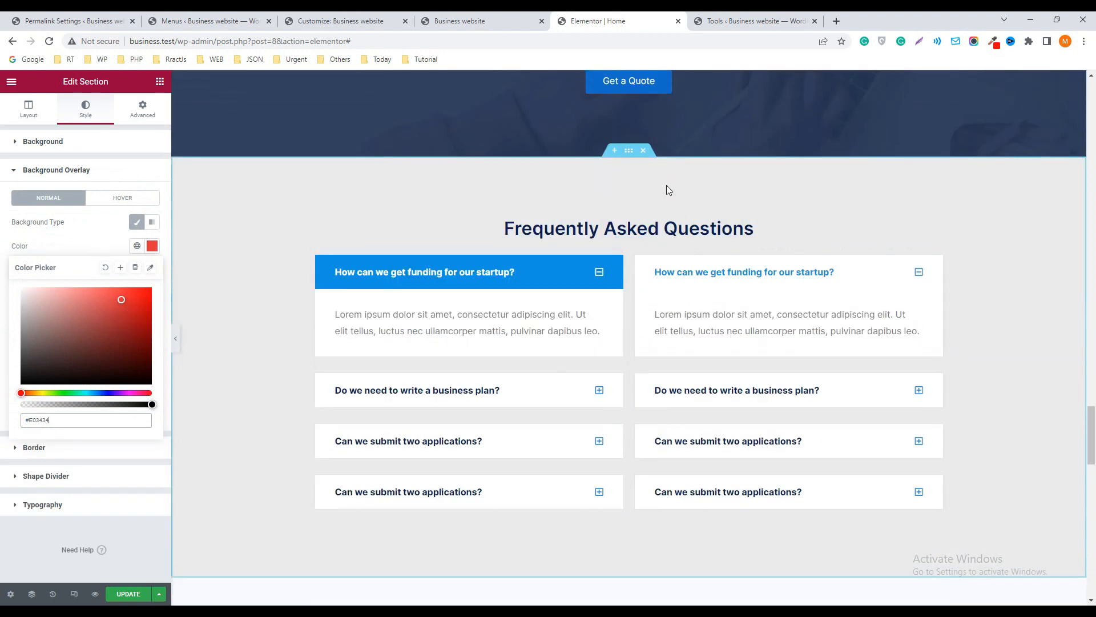
click(678, 21)
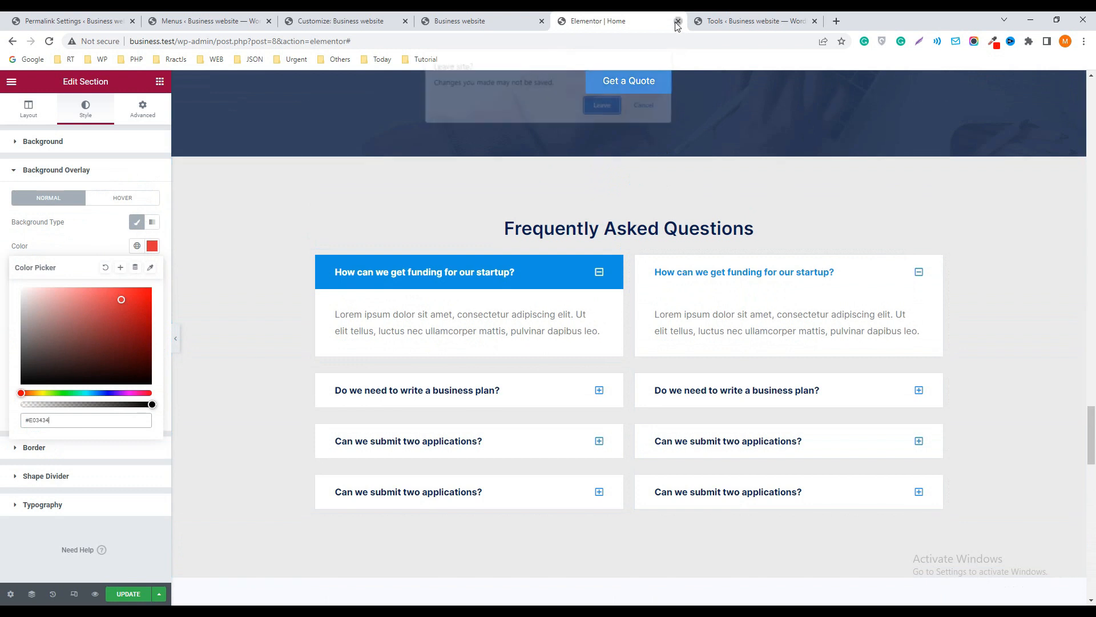
click(601, 103)
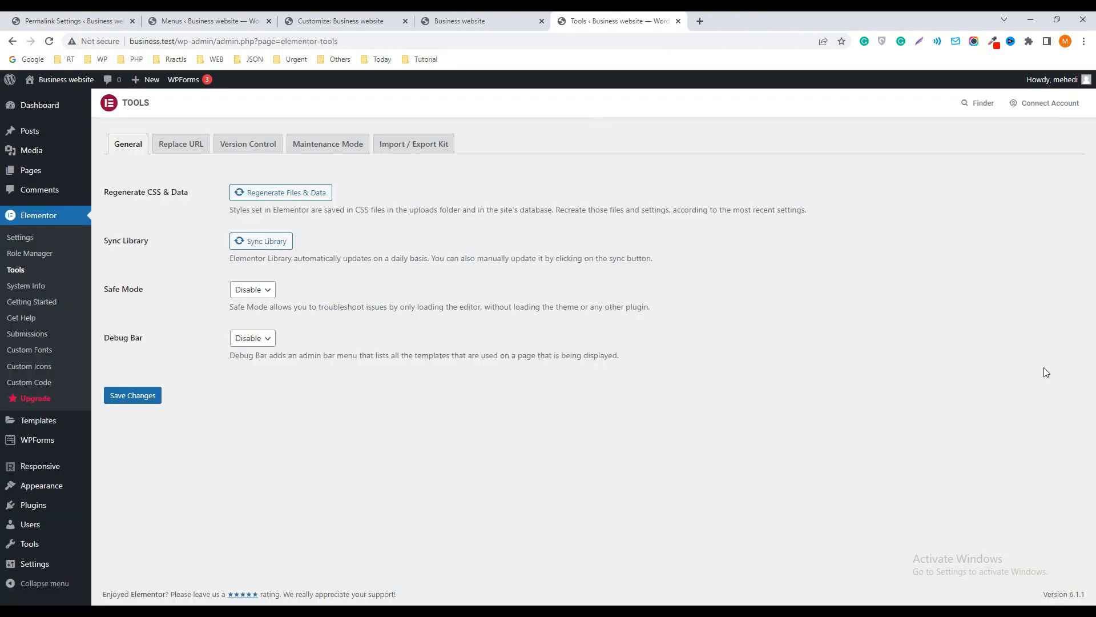
Return to the top of the live homepage and open it with Elementor in a separate browser tab
click(457, 21)
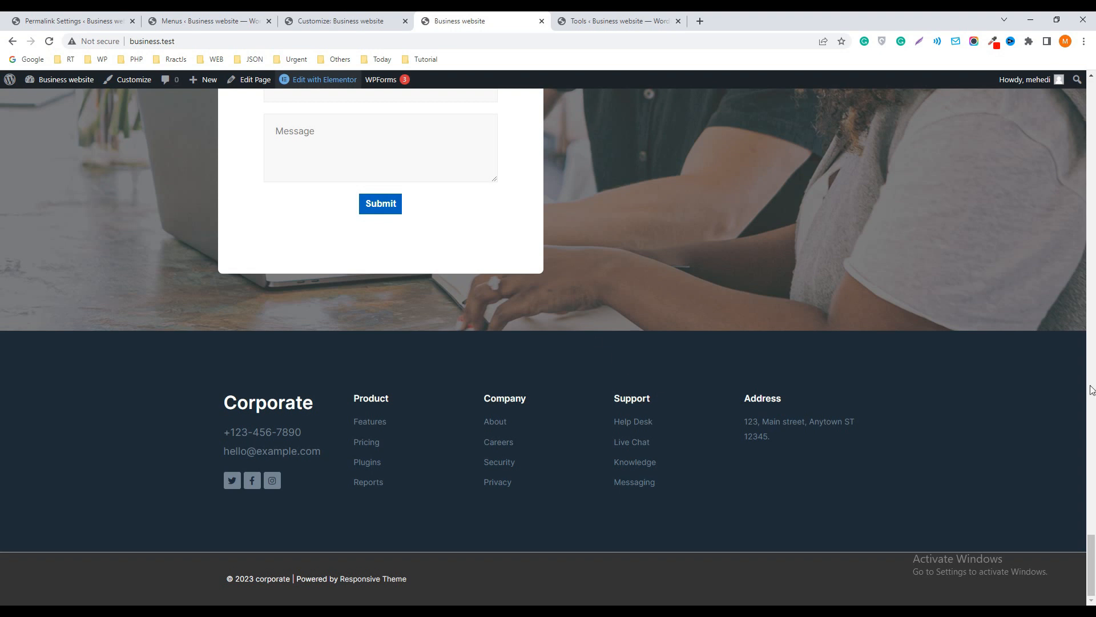
drag(1091, 534, 1018, 123)
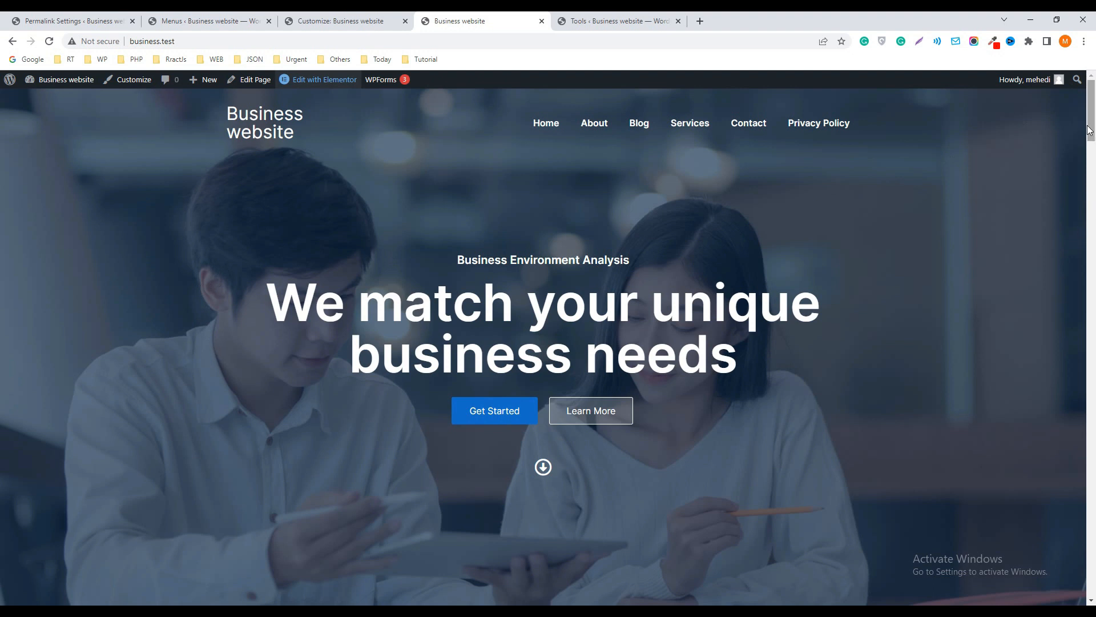
mouse_move(1091, 117)
mouse_down()
mouse_move(1093, 408)
mouse_move(1093, 114)
mouse_up()
right_click(316, 83)
click(330, 93)
click(612, 21)
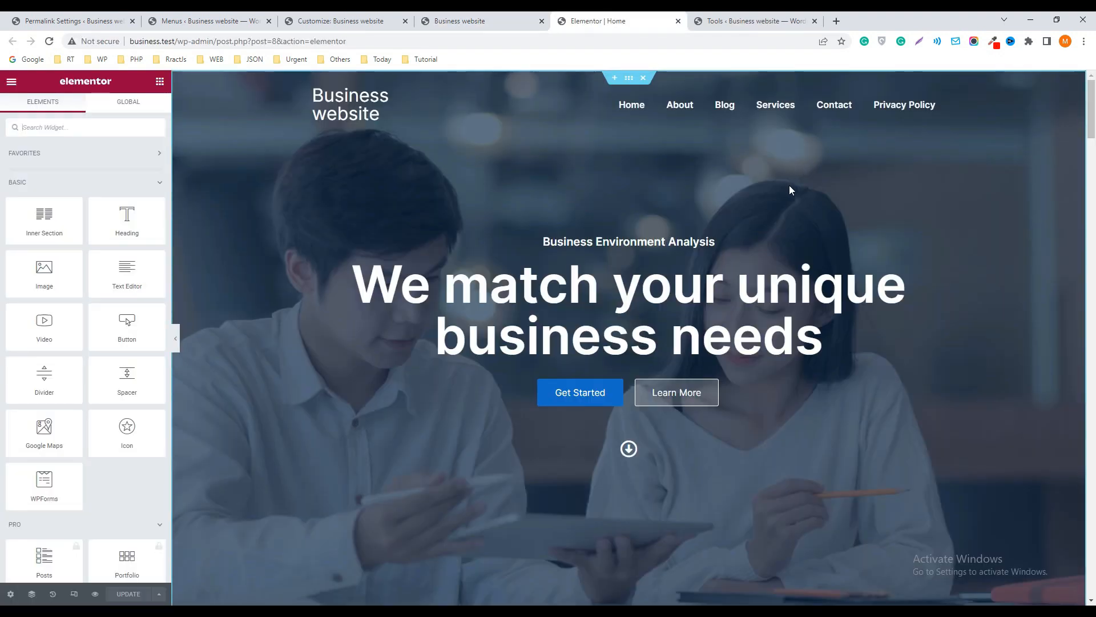
Open the Navigator for the homepage's hero section
scroll(786, 190, down, 3)
scroll(790, 199, up, 3)
right_click(870, 187)
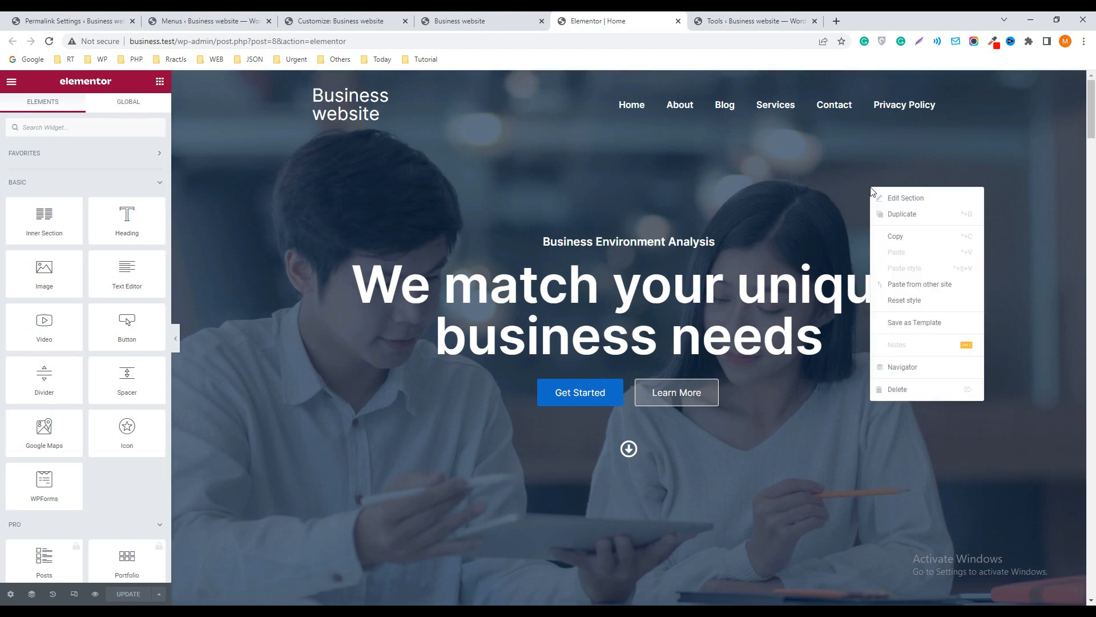
click(917, 369)
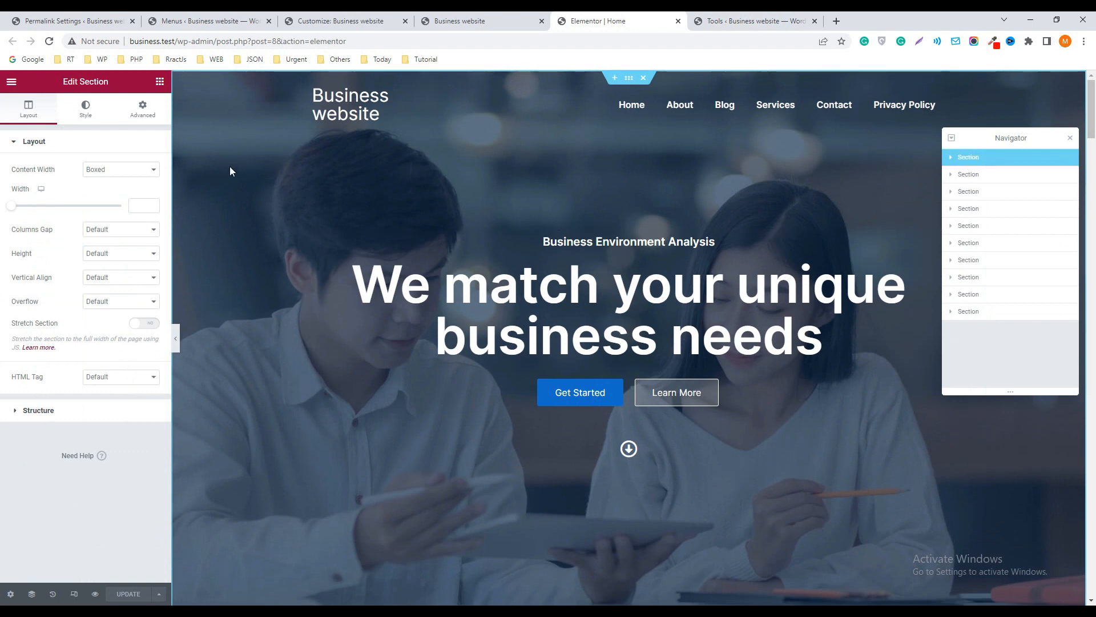
View the hero section's background settings and select the title text of its large main heading
click(87, 118)
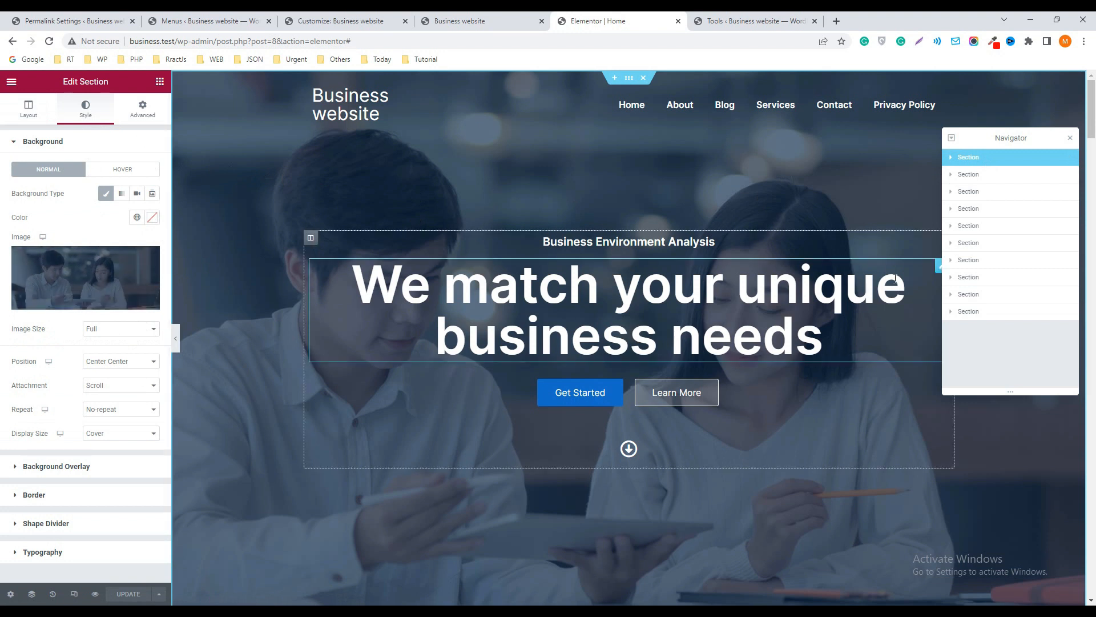
click(939, 267)
drag(137, 182, 20, 177)
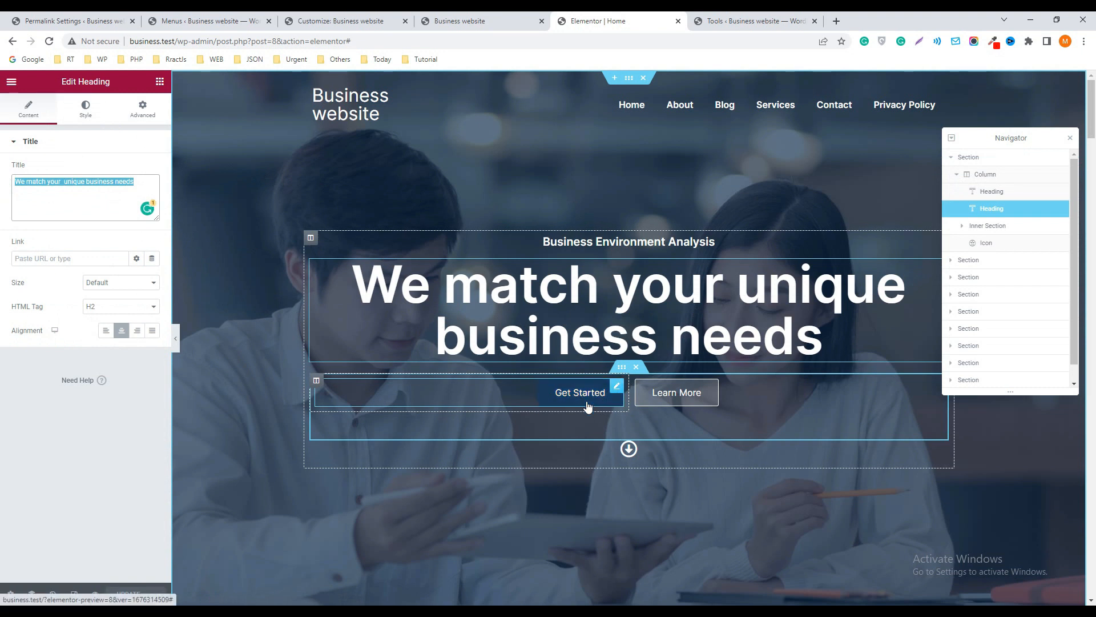
Open the Get Started button for editing and try the Success and Warning types before returning to Default
click(616, 389)
click(117, 169)
click(113, 180)
click(117, 170)
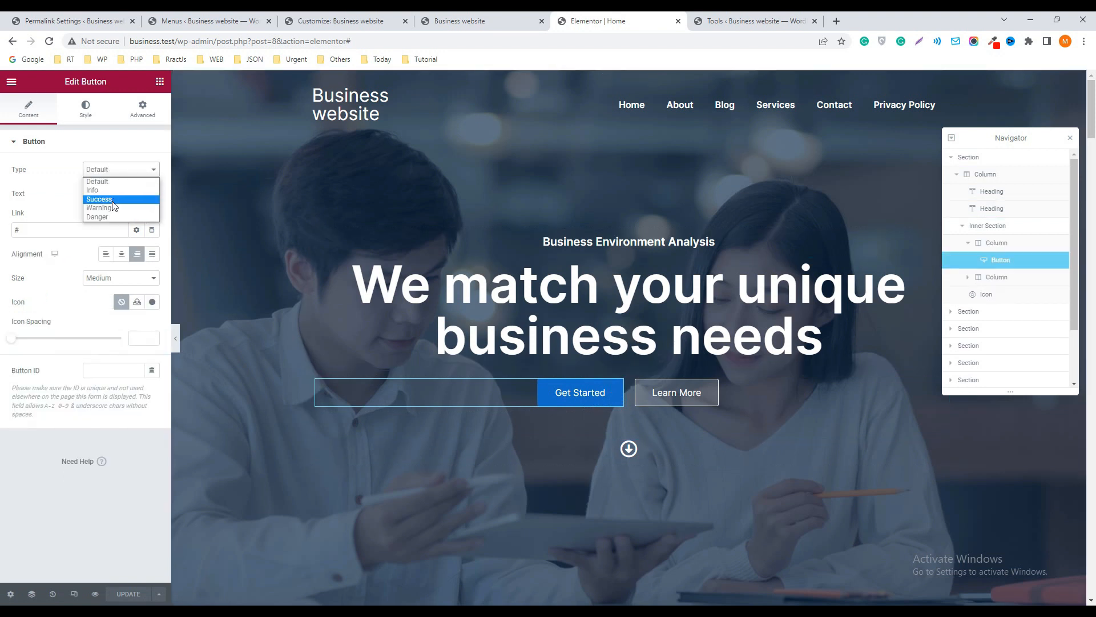
click(113, 199)
click(111, 171)
click(110, 208)
click(111, 170)
click(107, 182)
Try the Info, Success and Danger types on the Get Started button and set it back to Default
click(113, 171)
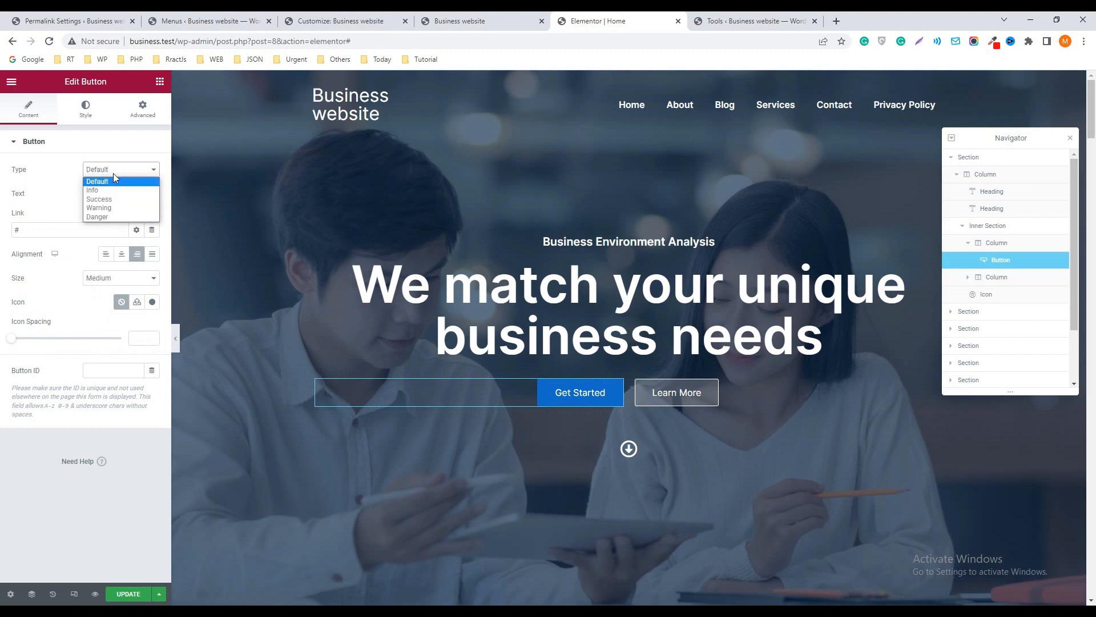
click(106, 190)
click(119, 169)
click(112, 199)
click(120, 170)
click(104, 216)
click(120, 169)
click(109, 183)
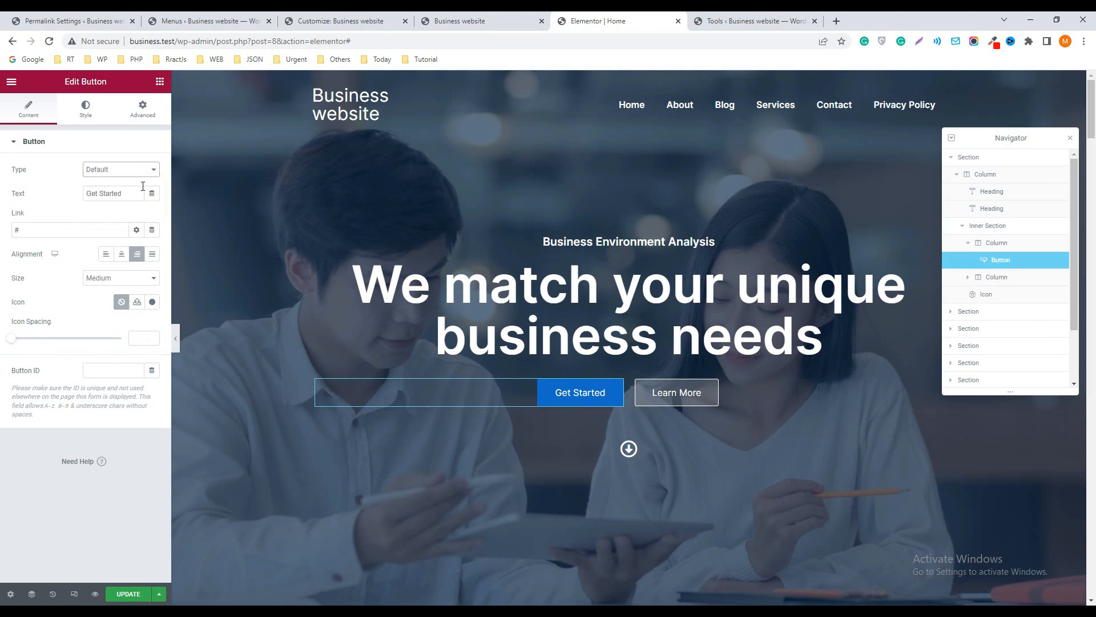
Change the Get Started button's text to "Contact US"
drag(131, 193, 71, 198)
text(Con)
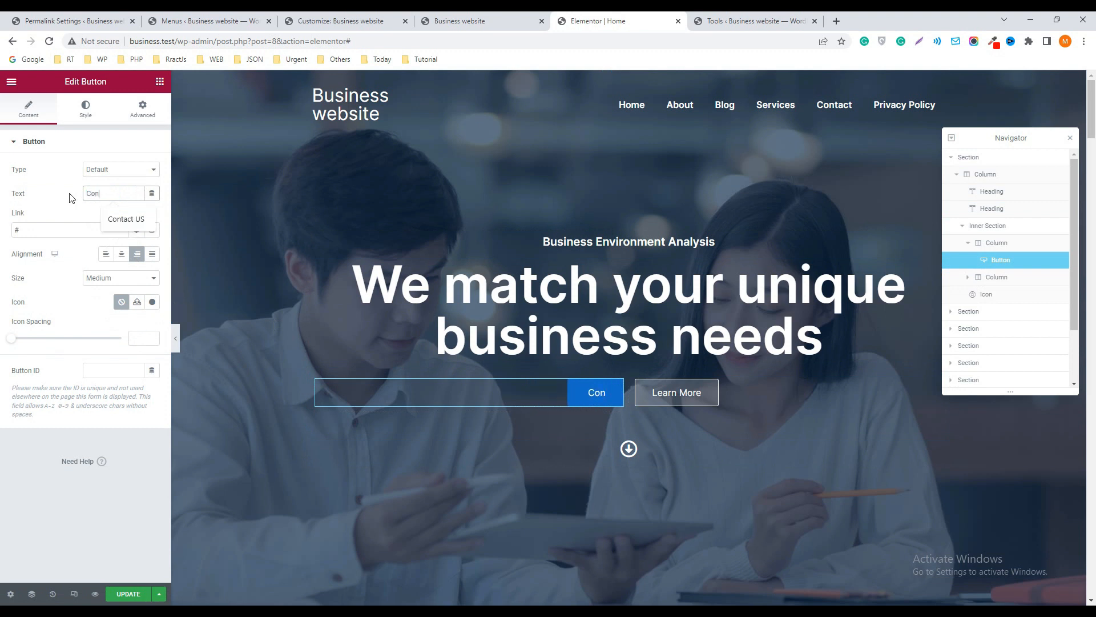
click(132, 218)
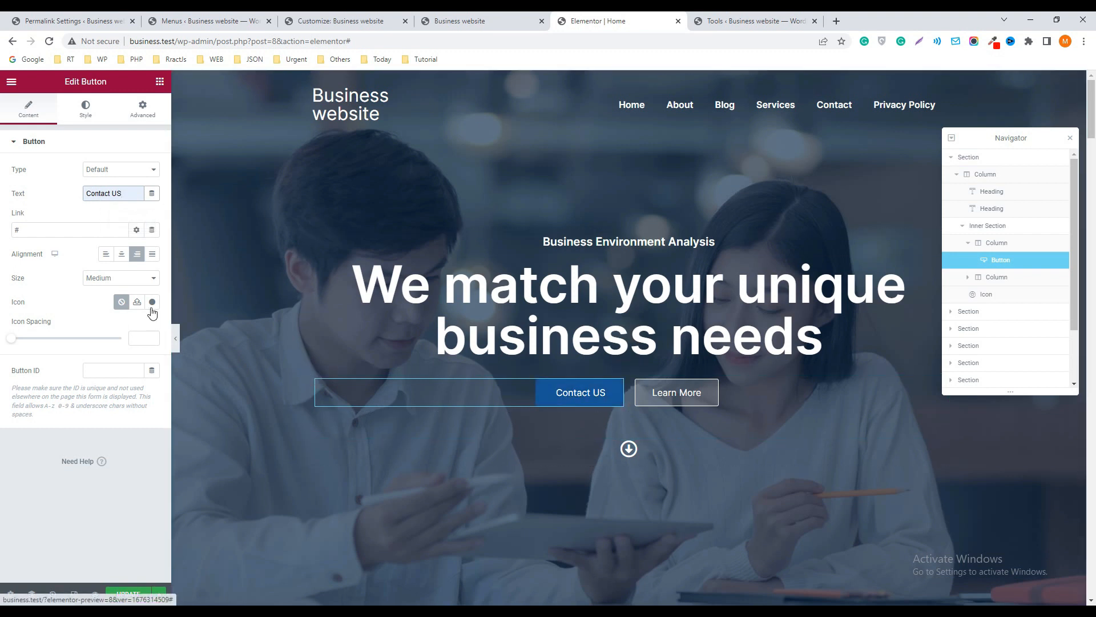
Open the live site's Contact page and copy the /contact/ path from its address for the Contact US button's link
click(37, 229)
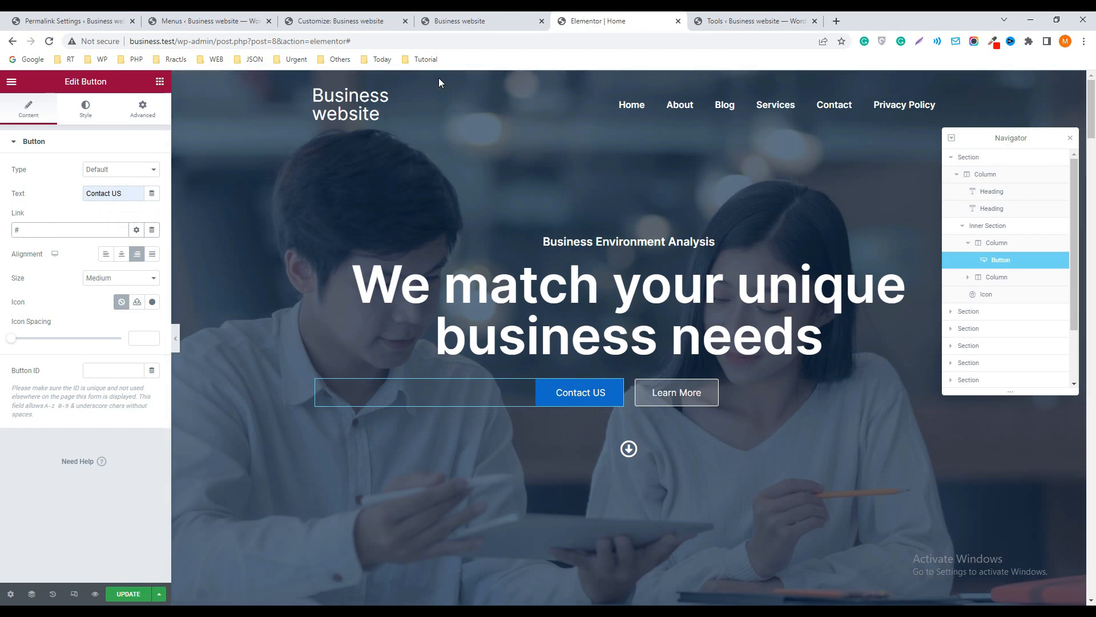
click(742, 21)
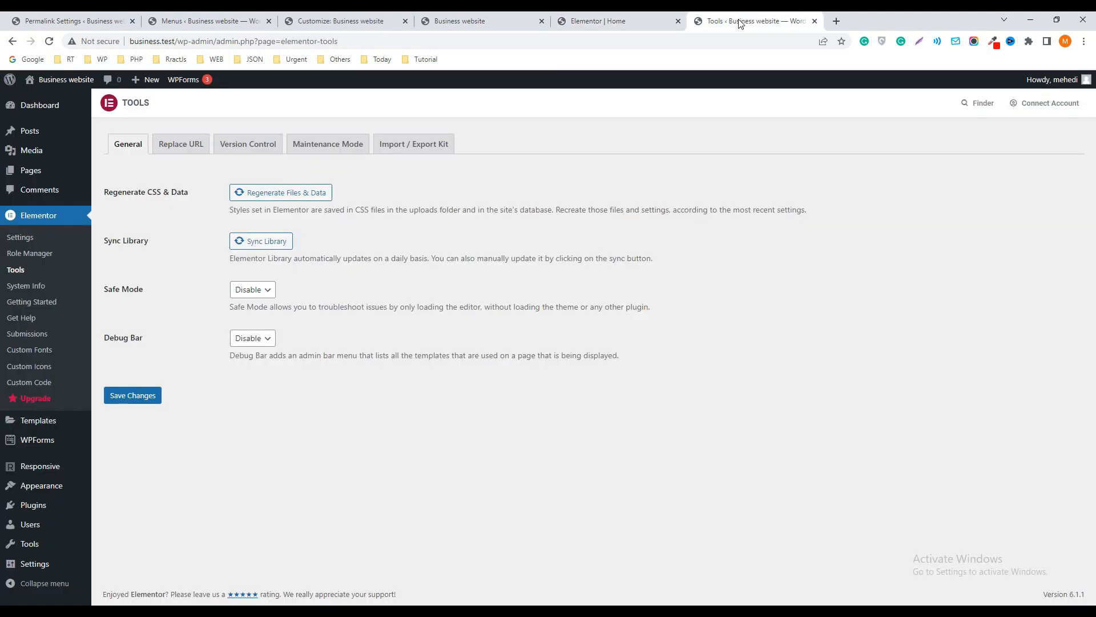
click(512, 26)
click(753, 128)
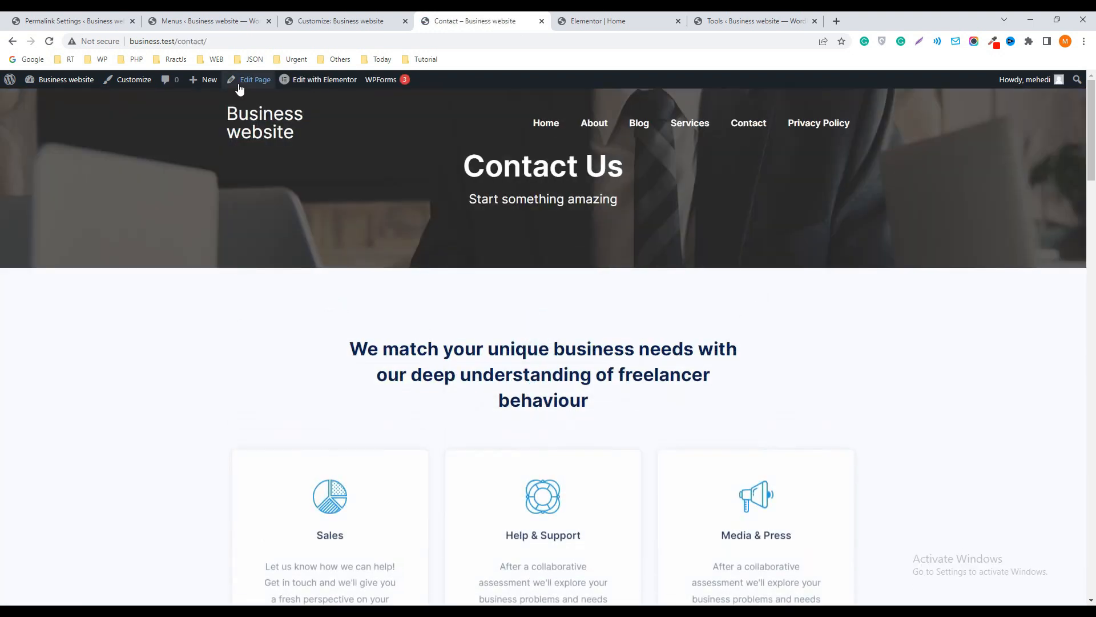
click(177, 41)
click(181, 39)
drag(175, 41, 229, 42)
key(ctrl+c)
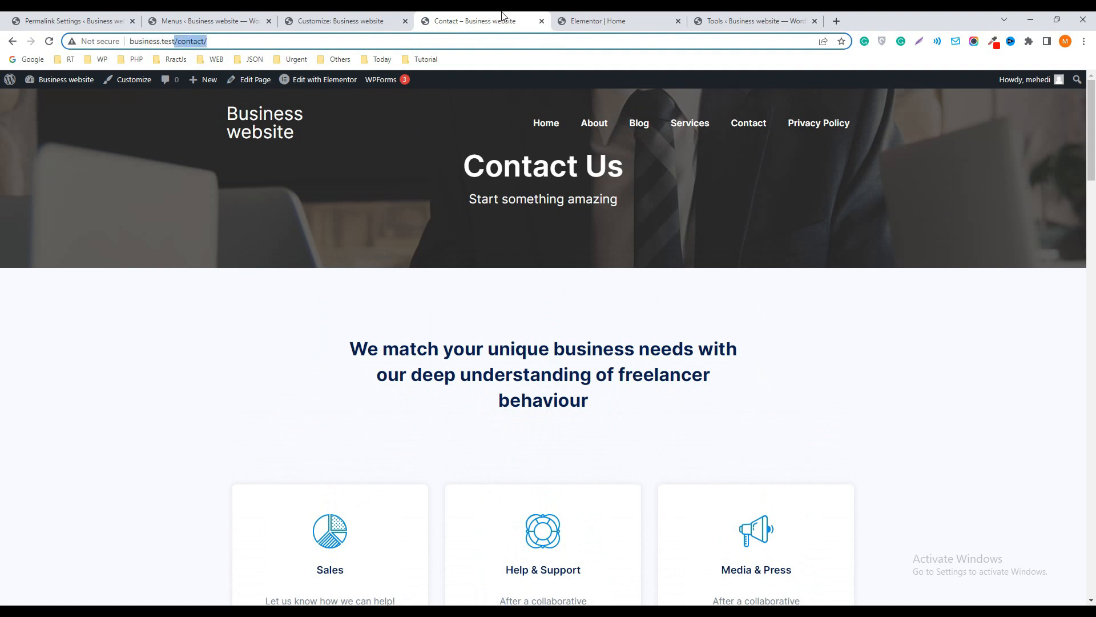
Set the Contact US button's link to /contact/ and update the homepage
key(ctrl+Tab)
key(ctrl+v)
click(129, 594)
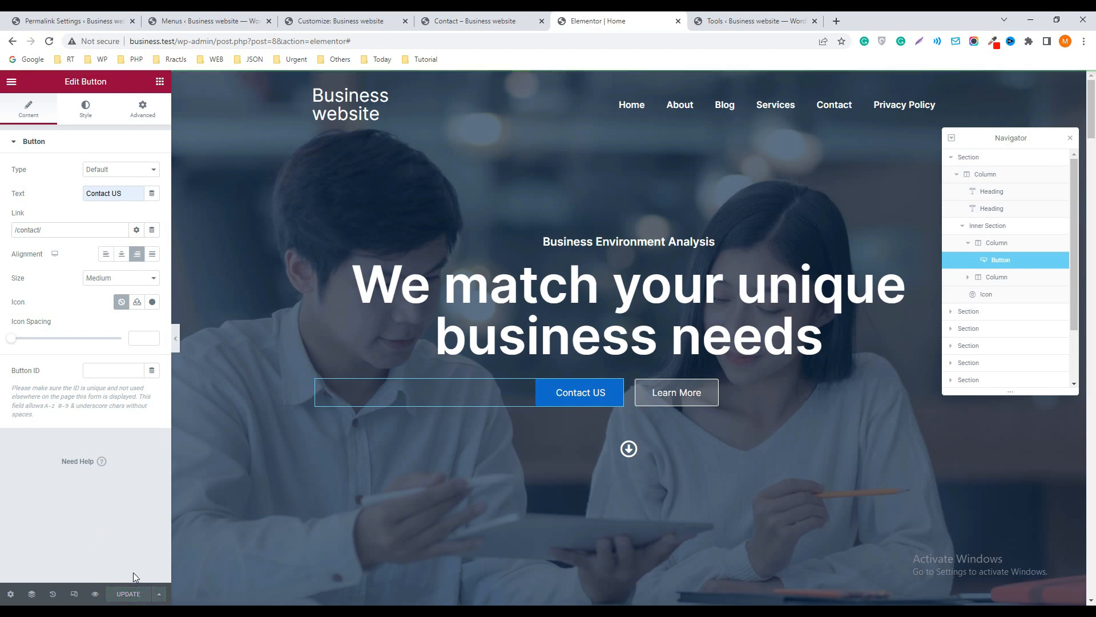
Test the Contact US button on the live homepage and return to the homepage
click(467, 21)
click(278, 121)
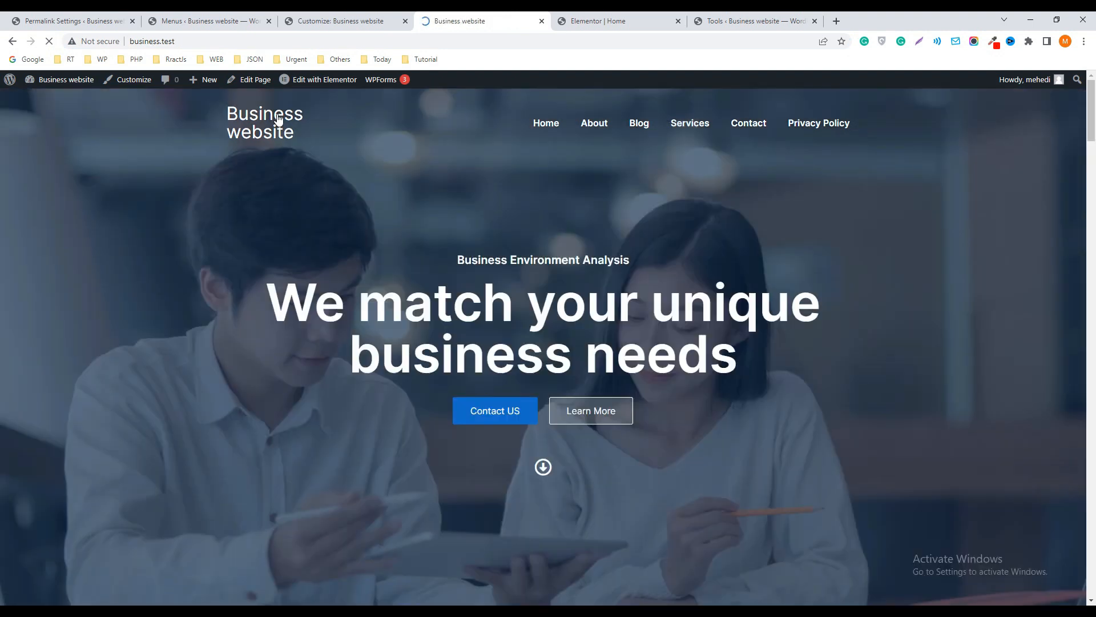
scroll(422, 240, down, 2)
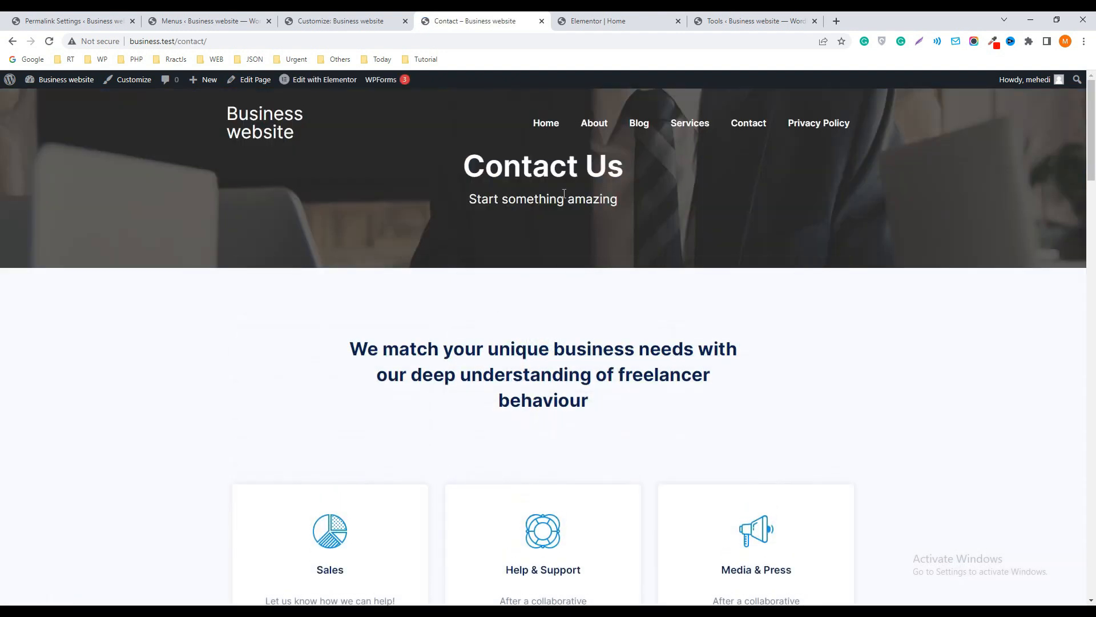
click(273, 132)
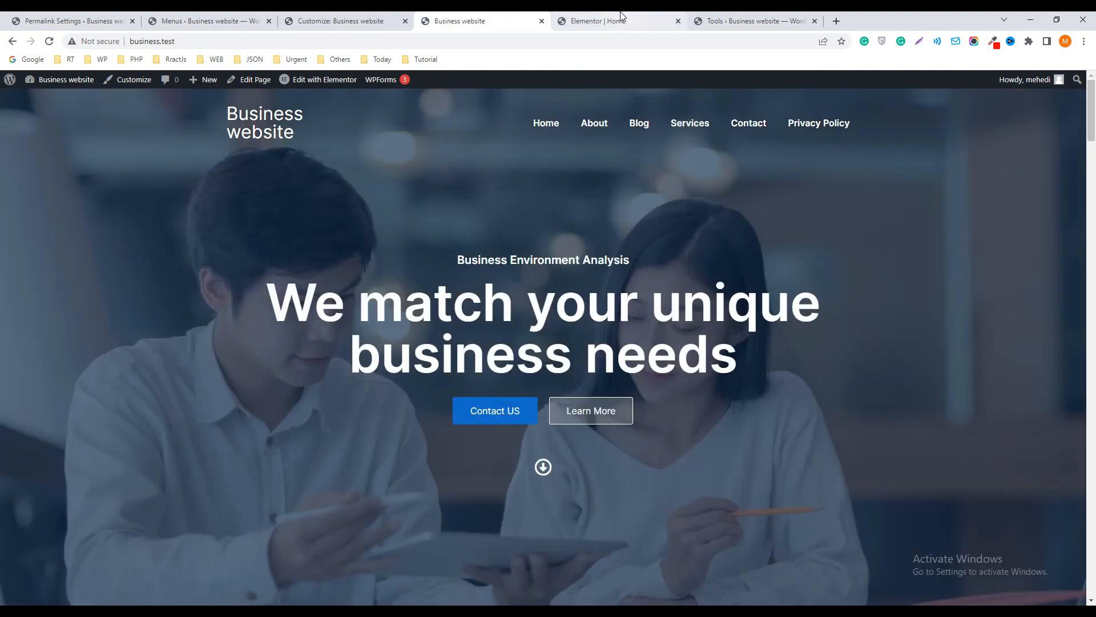
Open the hero section's Learn More button for editing in Elementor and close the Navigator
click(617, 20)
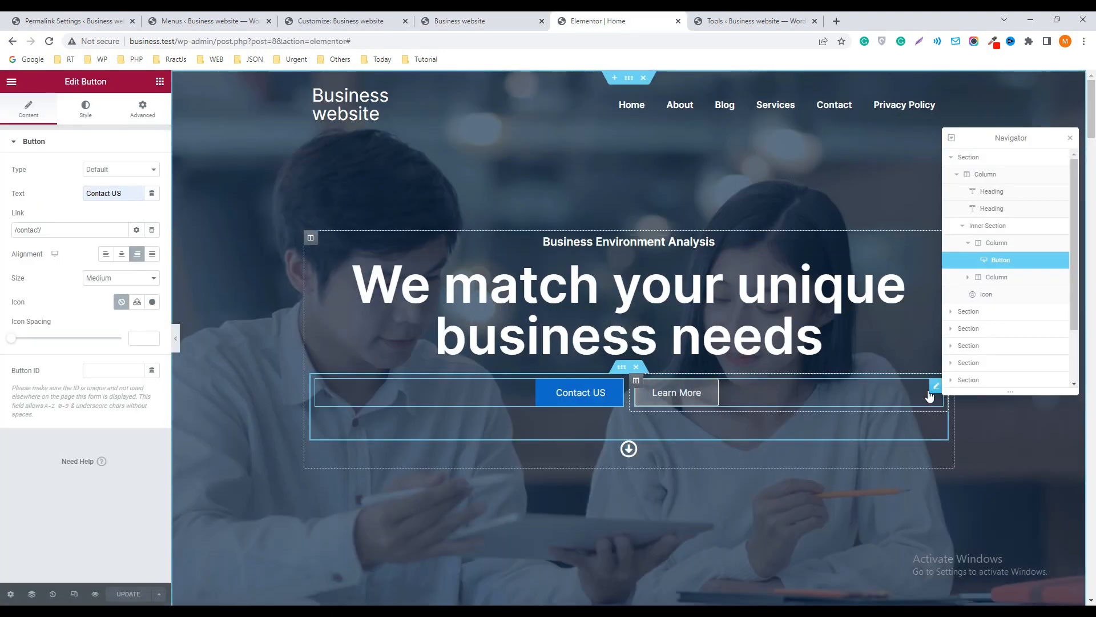
click(677, 394)
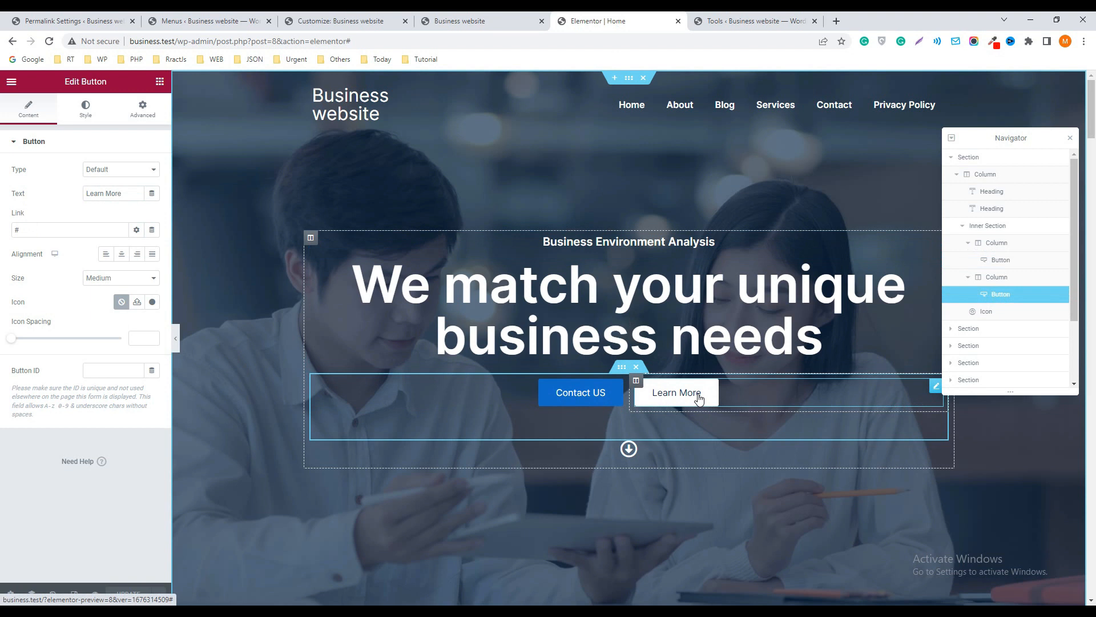
scroll(698, 395, down, 7)
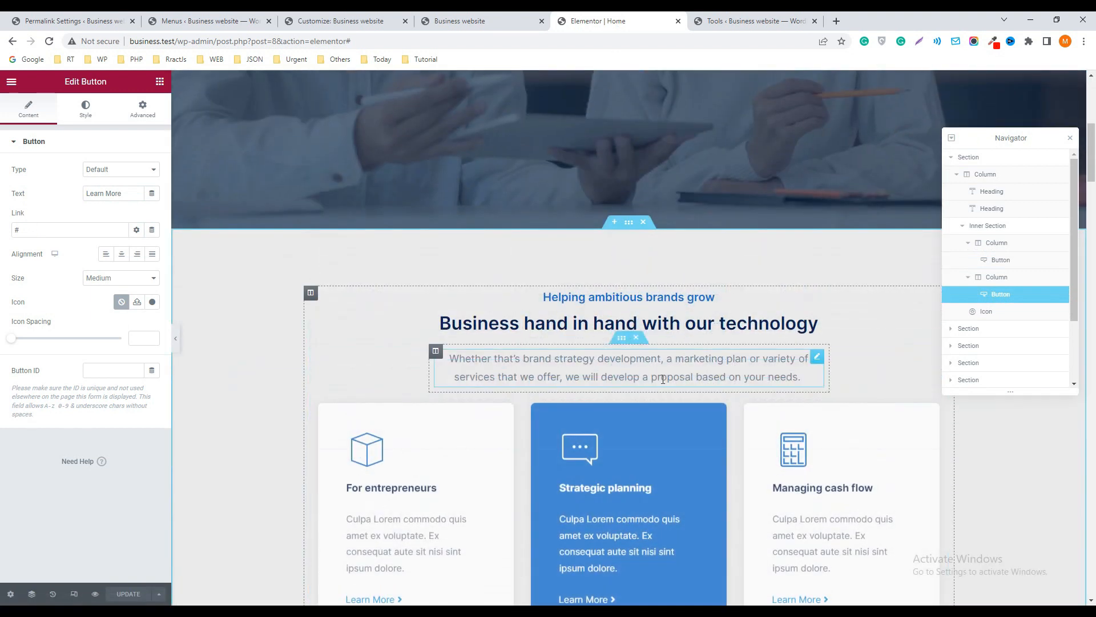
click(1071, 140)
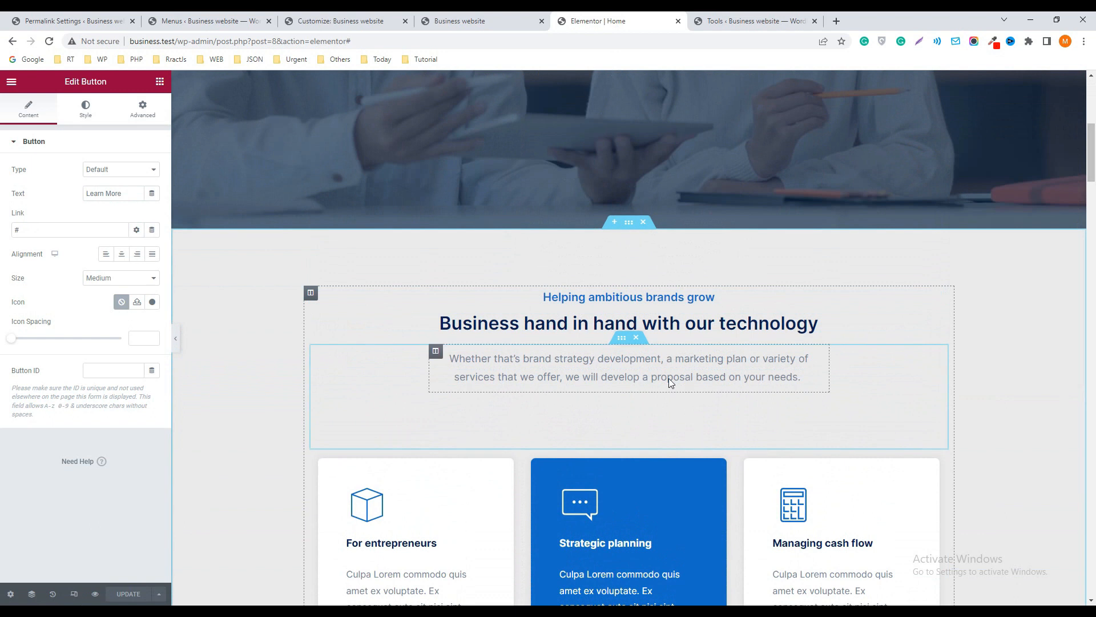
Give the "Business hand in hand with our technology" section a classic background in dark red
click(628, 224)
click(85, 111)
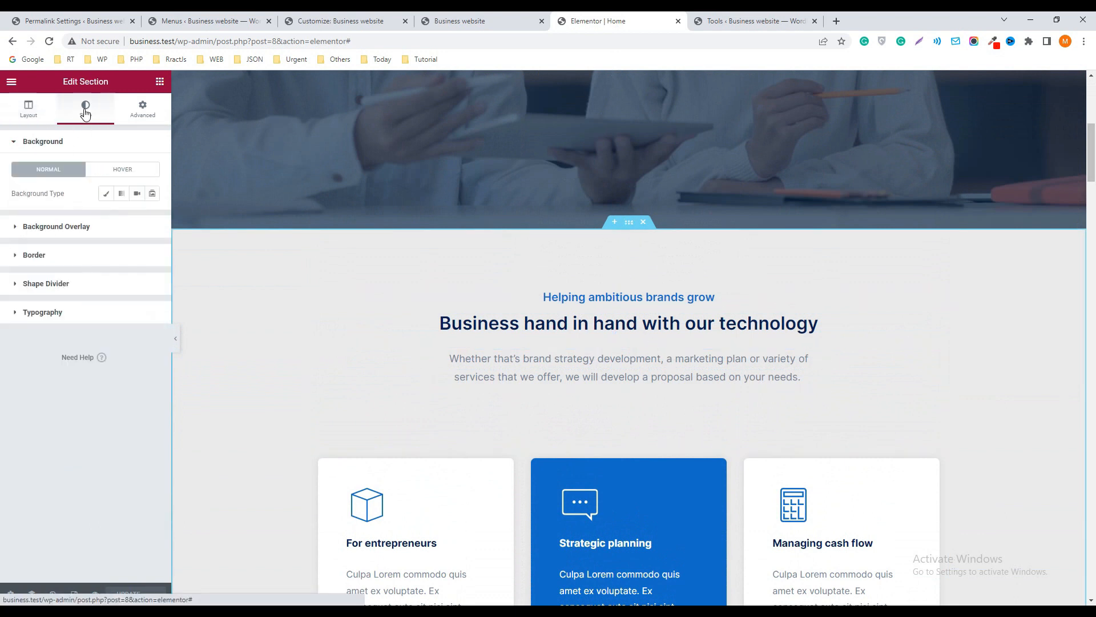
click(106, 193)
click(152, 217)
click(114, 294)
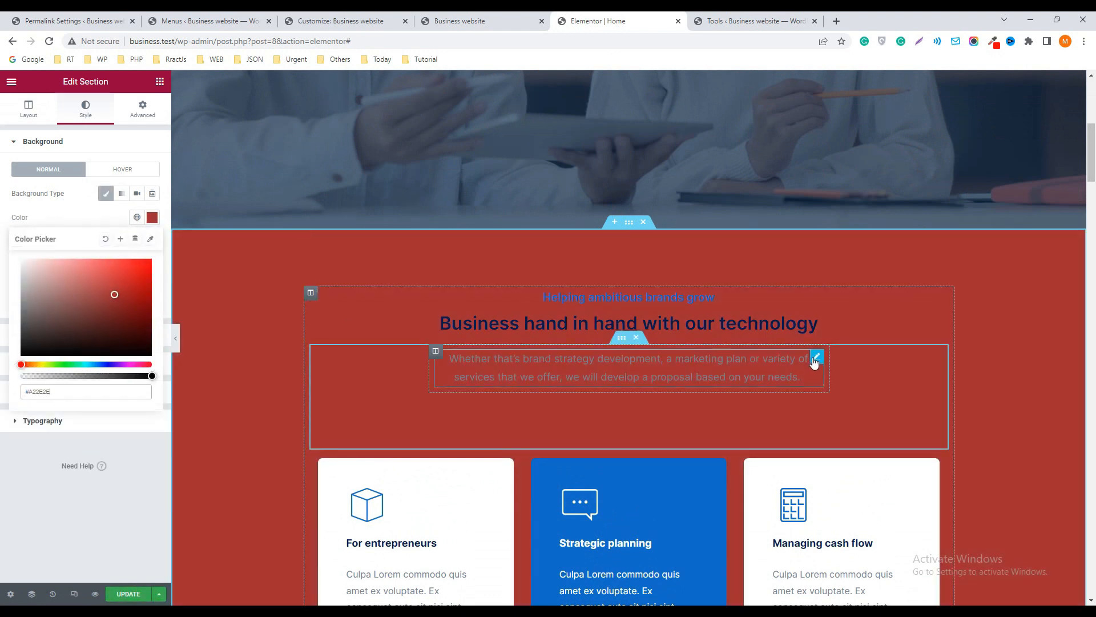
View the content settings of the section's description text and of the For entrepreneurs and Strategic planning image boxes
click(788, 374)
scroll(513, 295, down, 3)
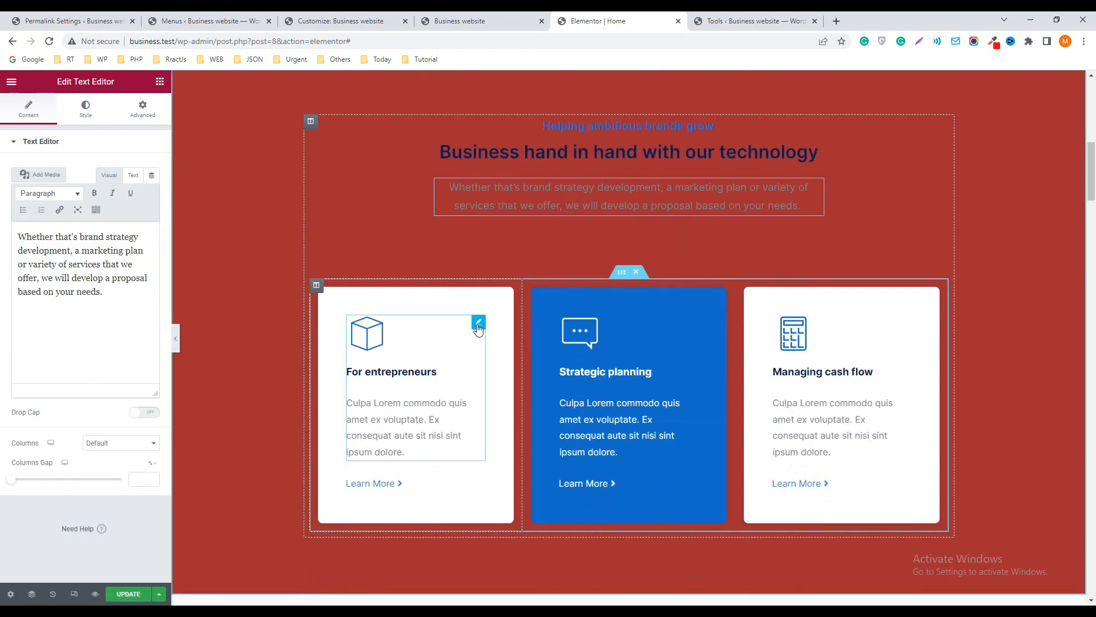
click(479, 325)
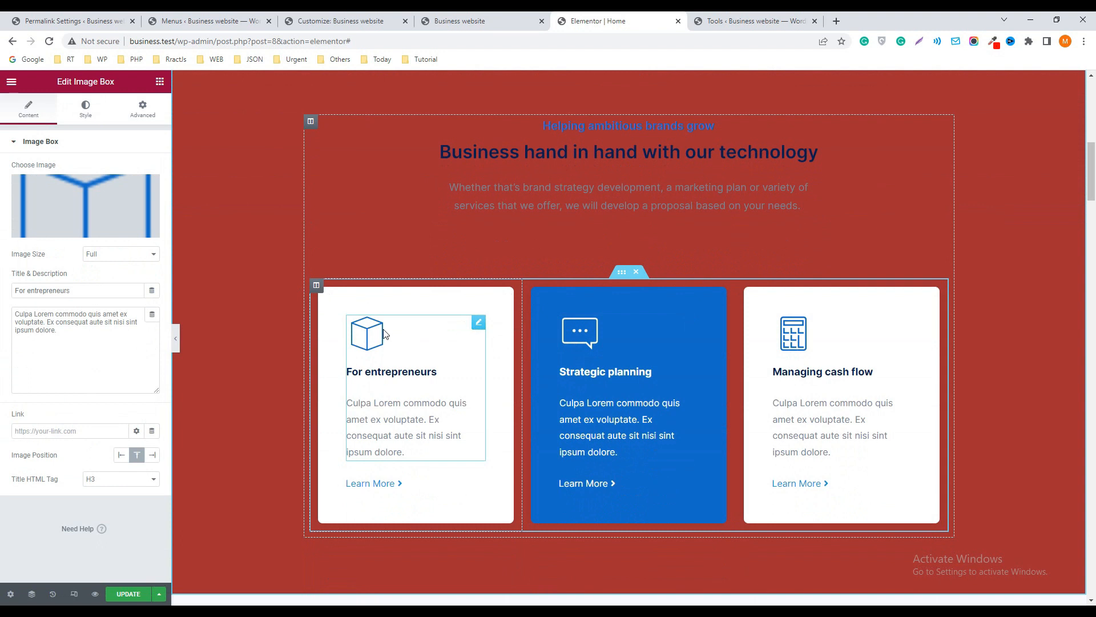
click(691, 325)
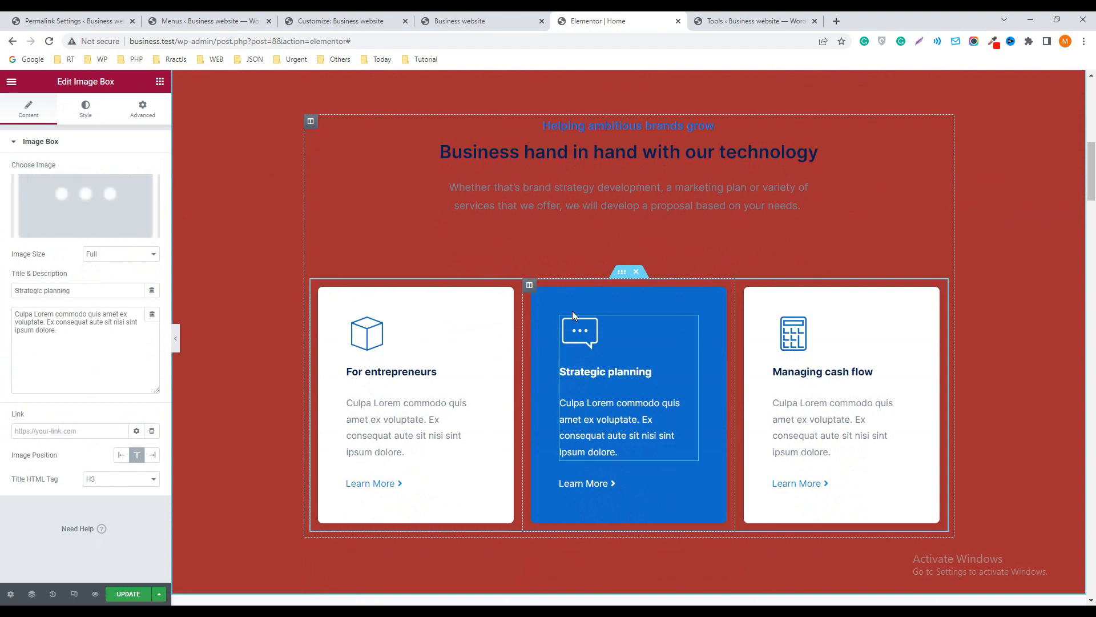
Change the Strategic planning column's background color to dark charcoal #31292B
click(529, 287)
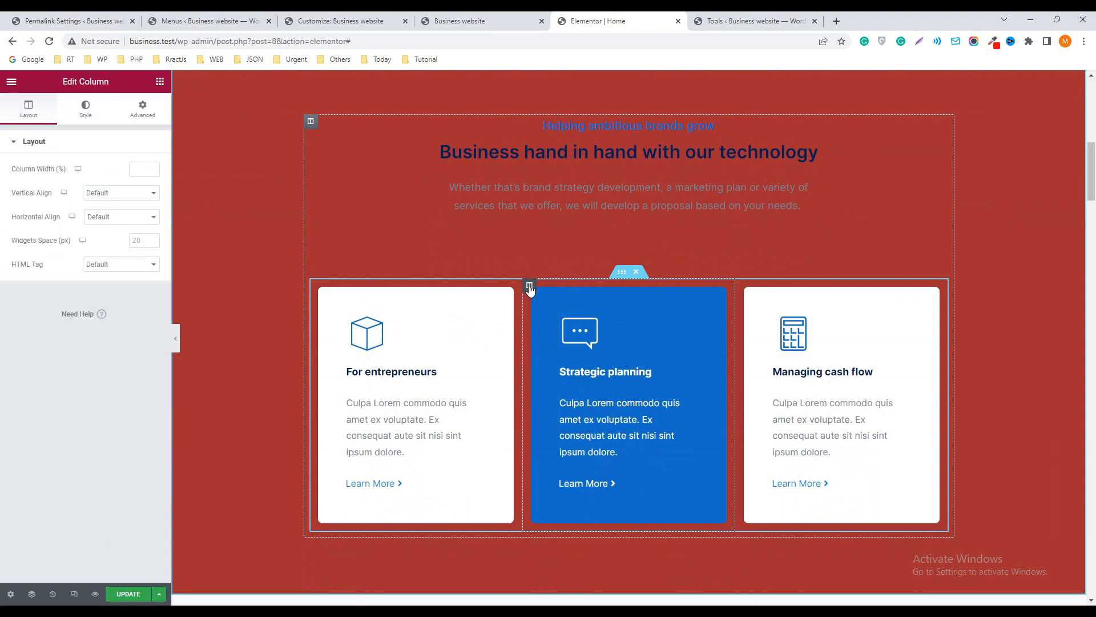
click(86, 108)
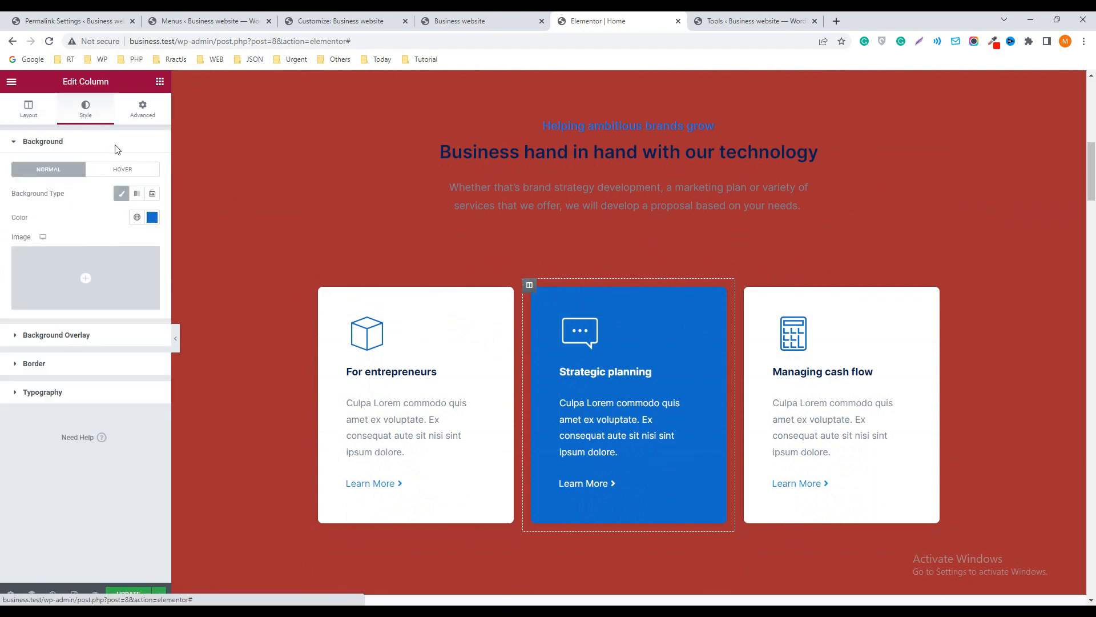
click(152, 217)
click(73, 309)
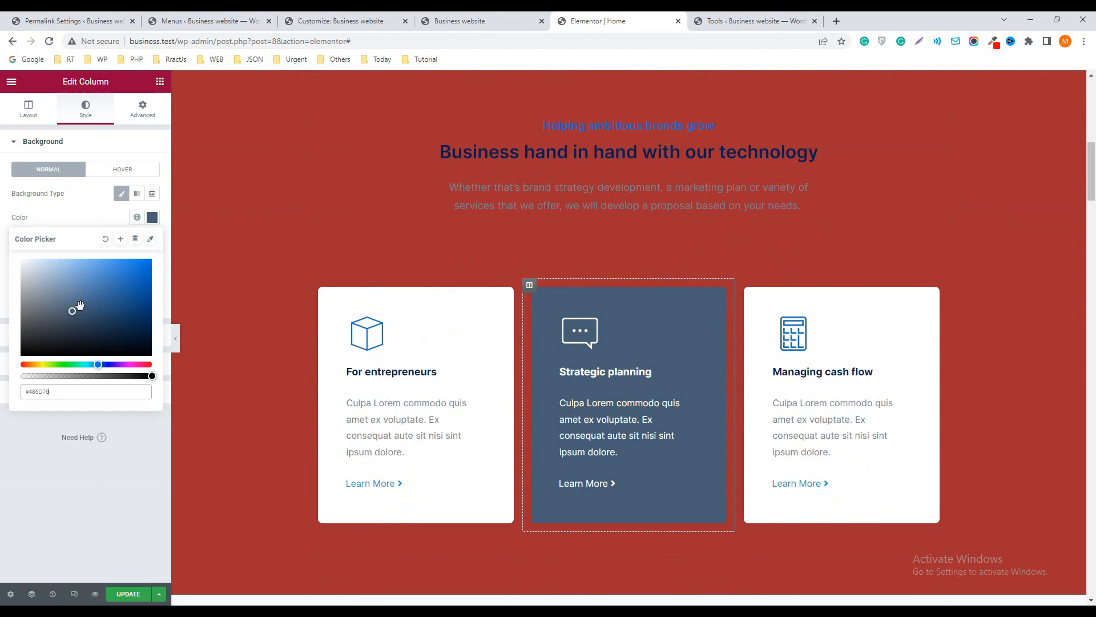
click(42, 336)
drag(97, 364, 147, 365)
Replace the image overlay of the video in the Explore Our Services section with project4-1-1.jpg from the media library
scroll(815, 377, down, 3)
scroll(816, 376, down, 5)
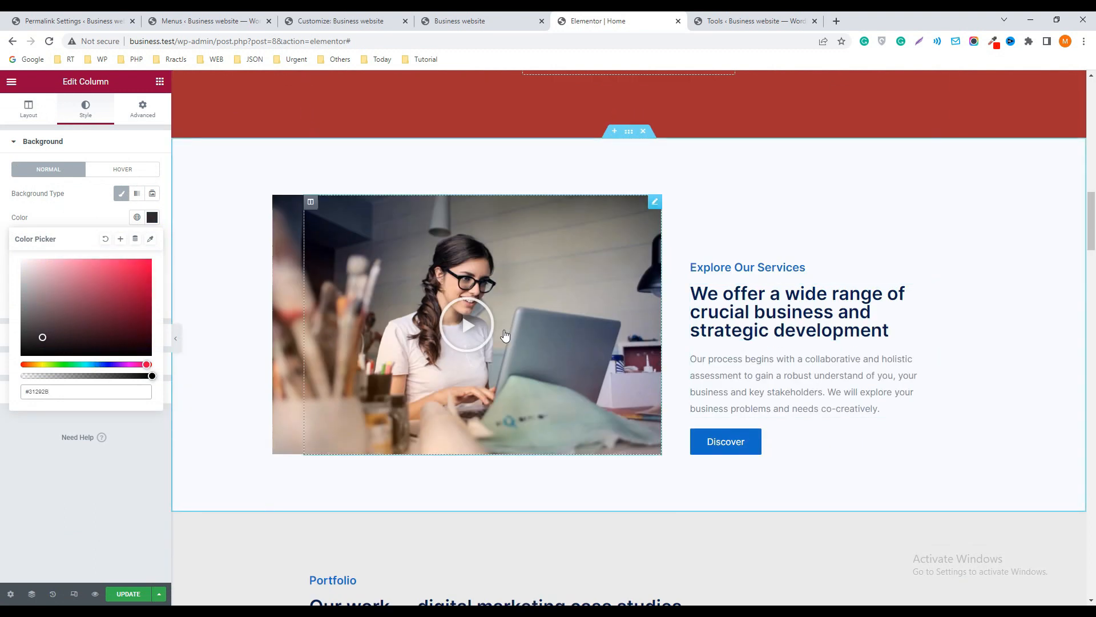
click(654, 203)
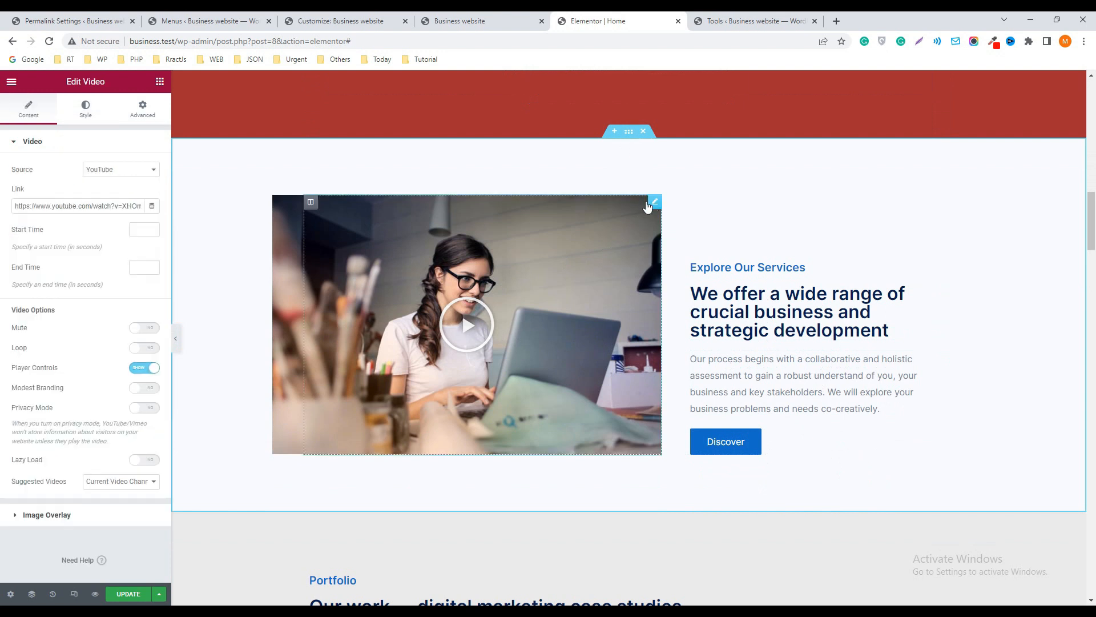
click(48, 517)
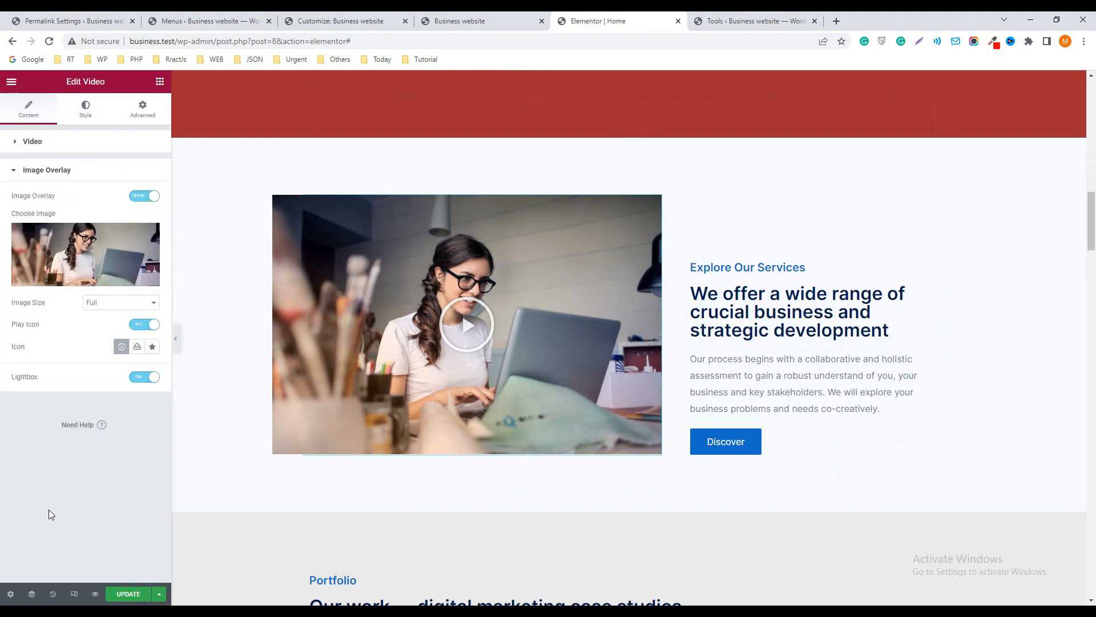
click(98, 245)
click(217, 126)
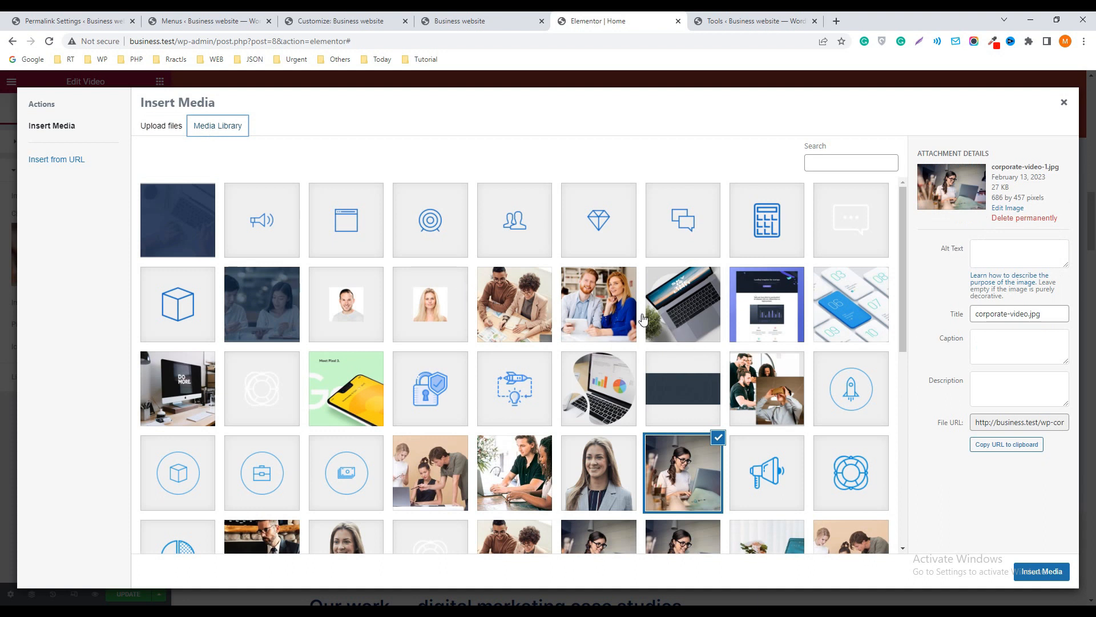
click(692, 308)
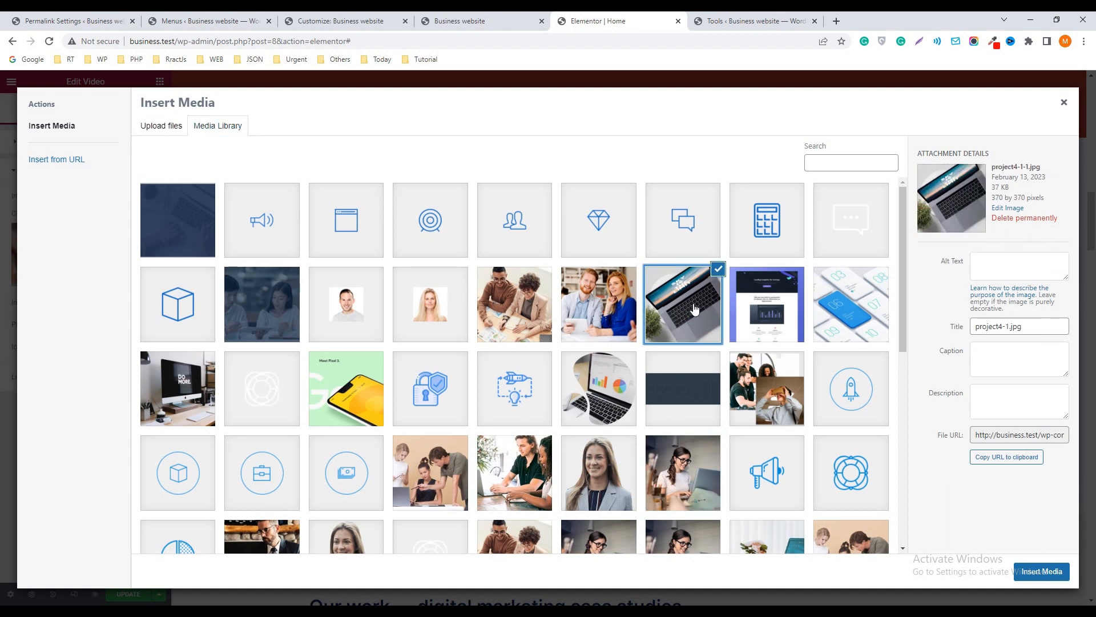
click(1039, 571)
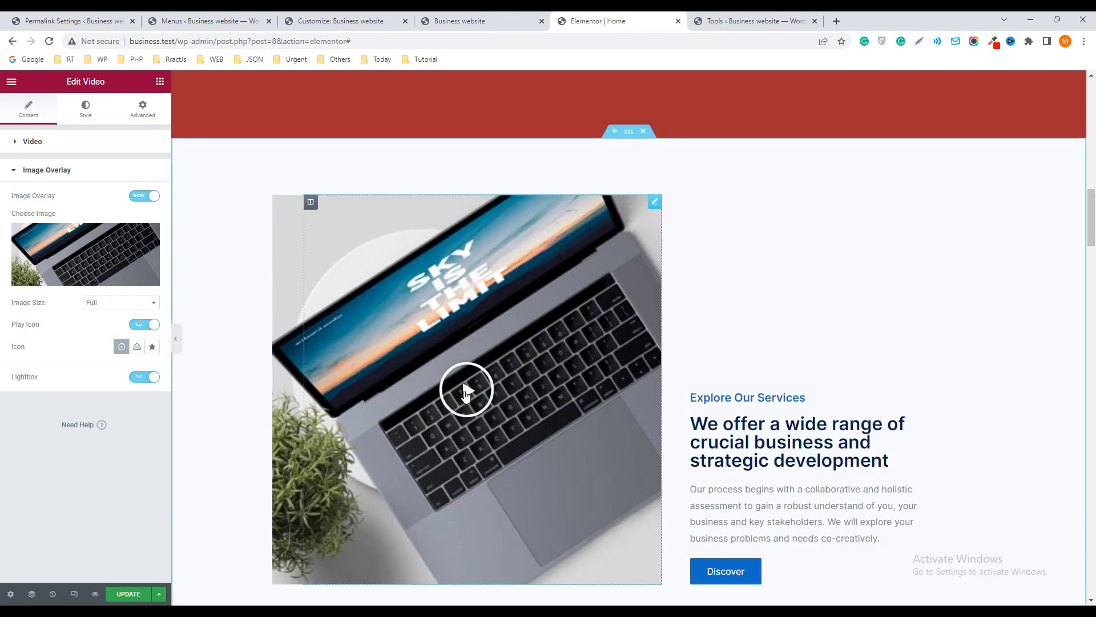
Select the video widget's existing YouTube link and open youtube.com in a new browser tab
click(19, 142)
drag(14, 206, 157, 205)
key(ctrl+c)
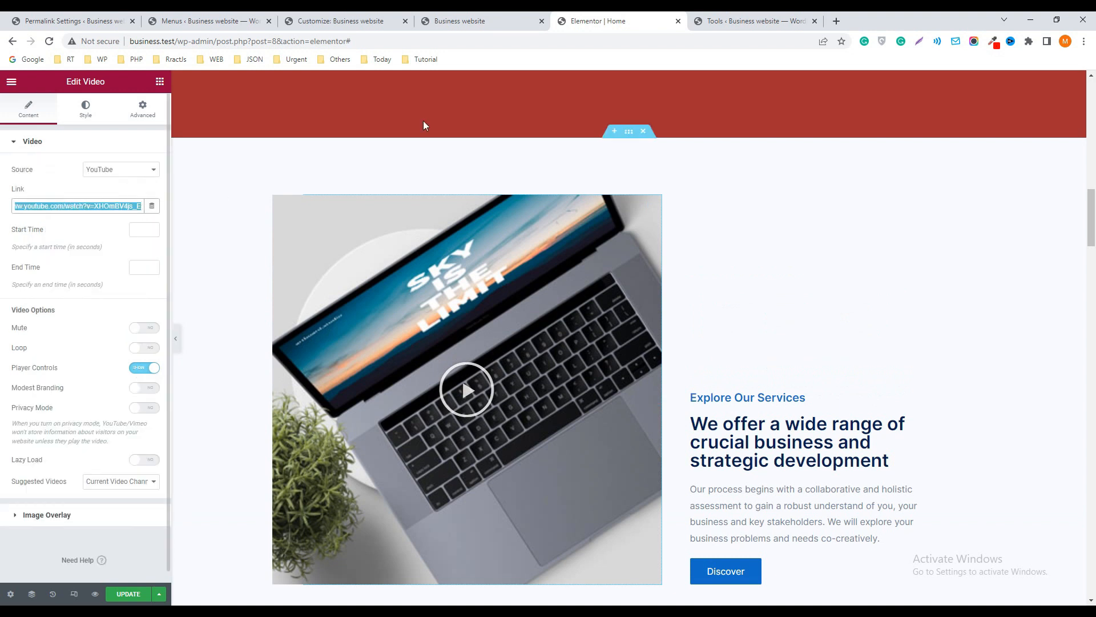
click(836, 20)
text(y)
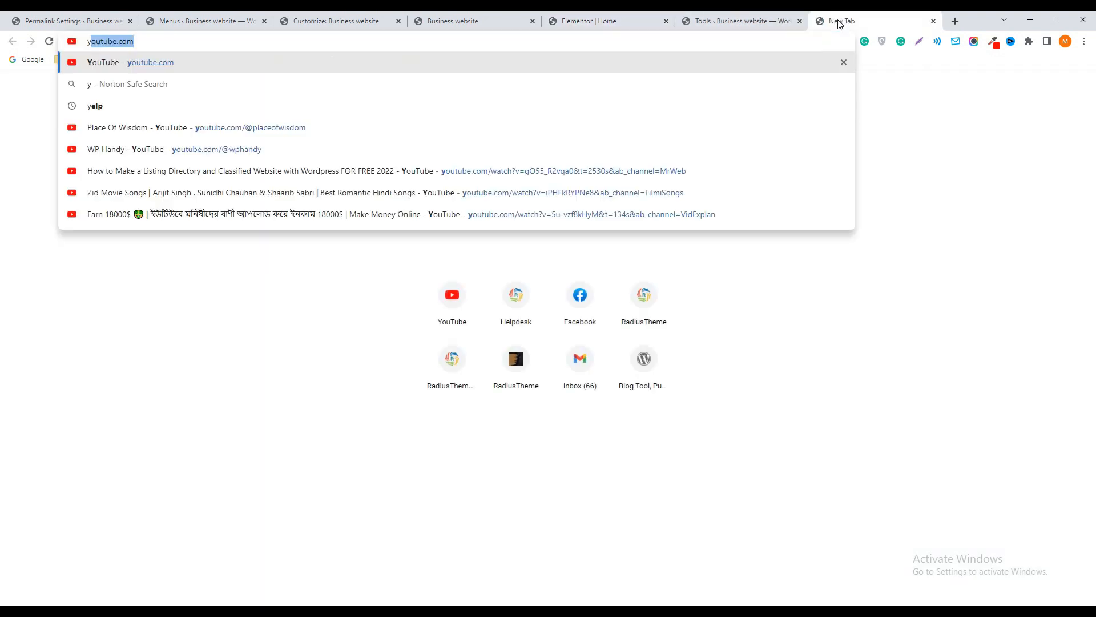
key(Return)
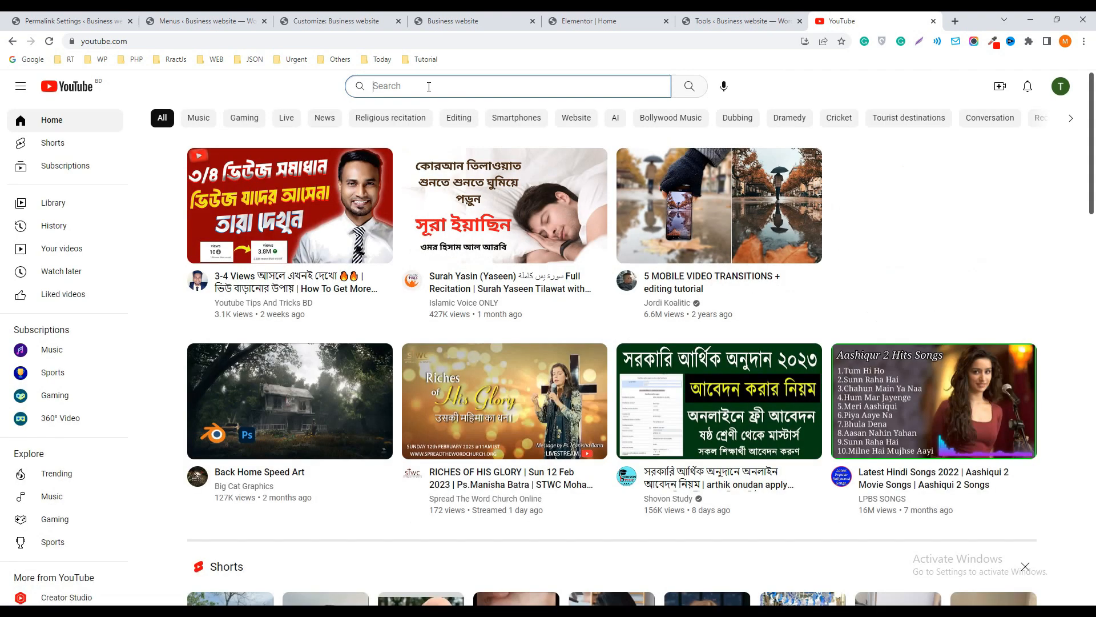
Search YouTube for "wp handy" and open the WP Handy channel
click(429, 86)
text(wp handy)
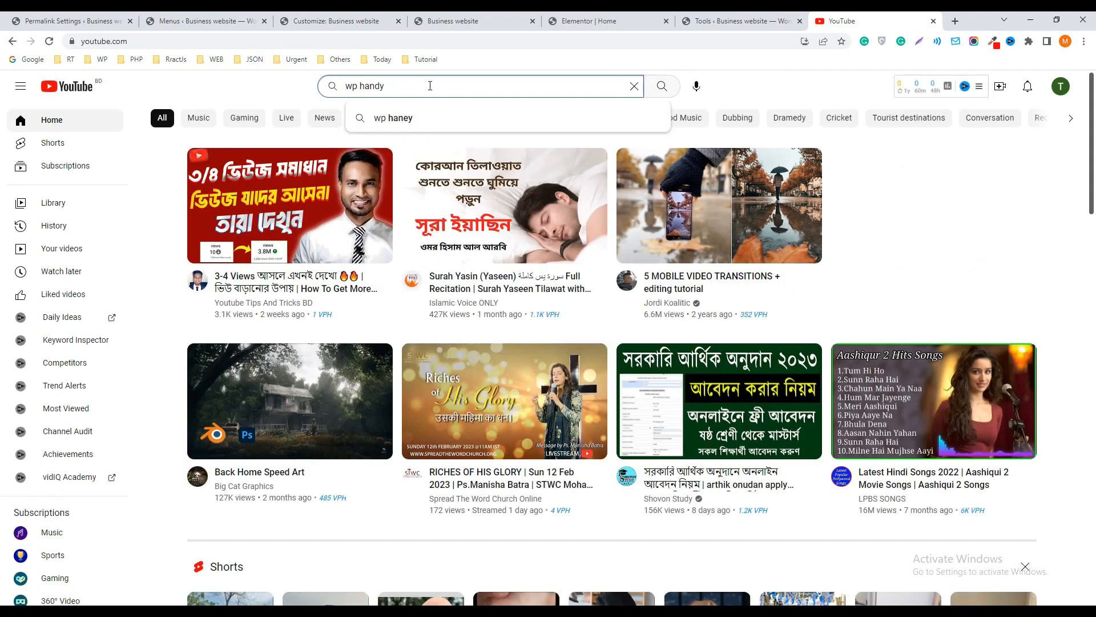
click(663, 87)
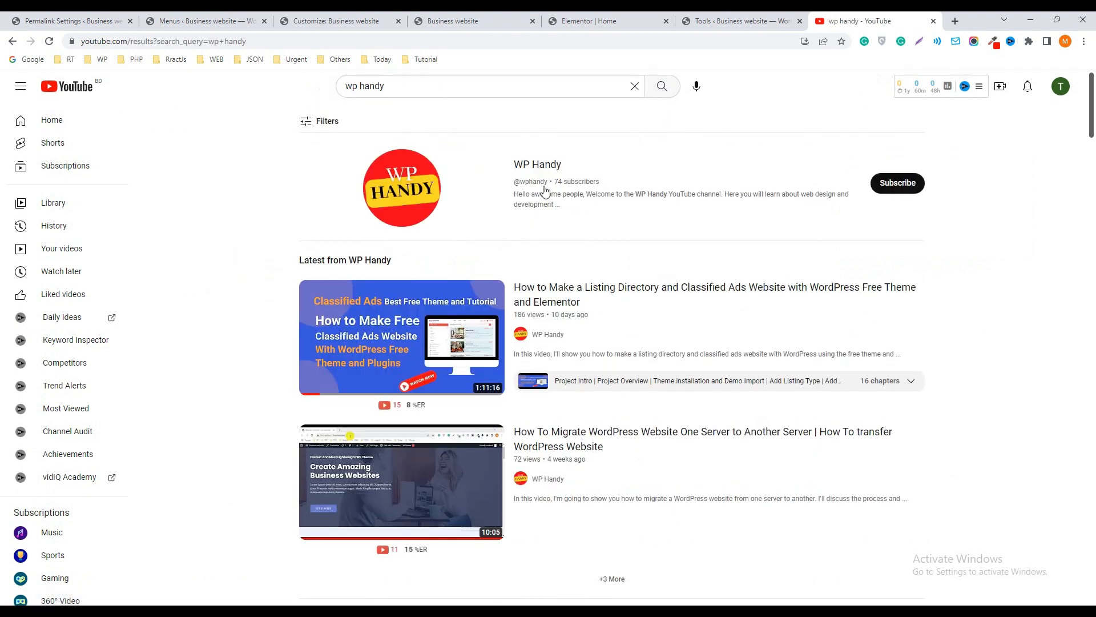
click(539, 170)
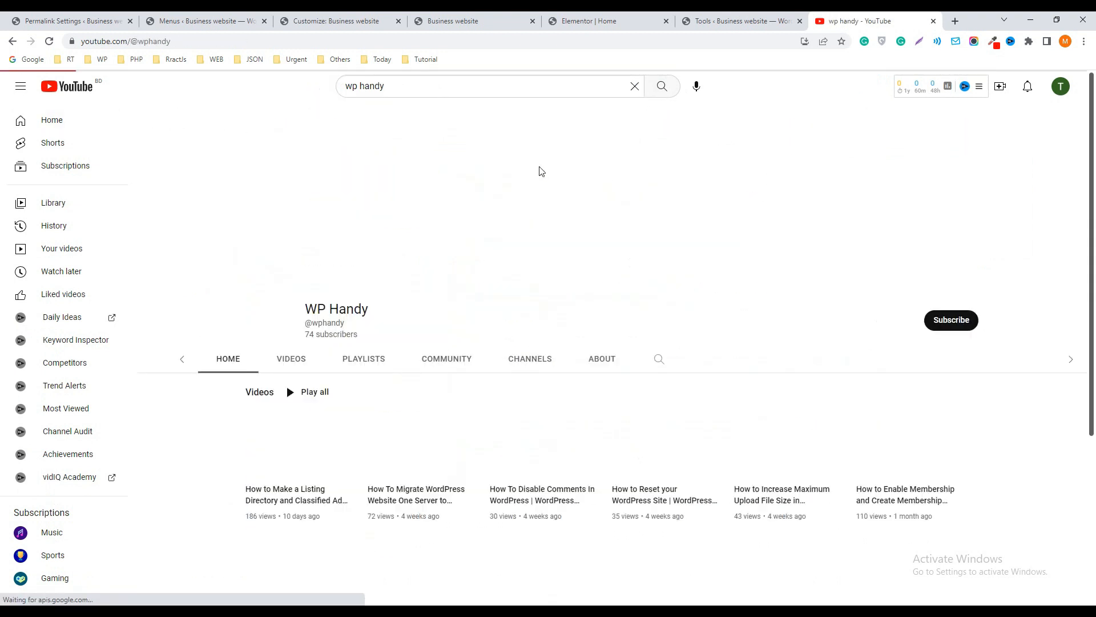
Open the channel's listing directory and classified ads website video, pause it and copy its address
click(288, 455)
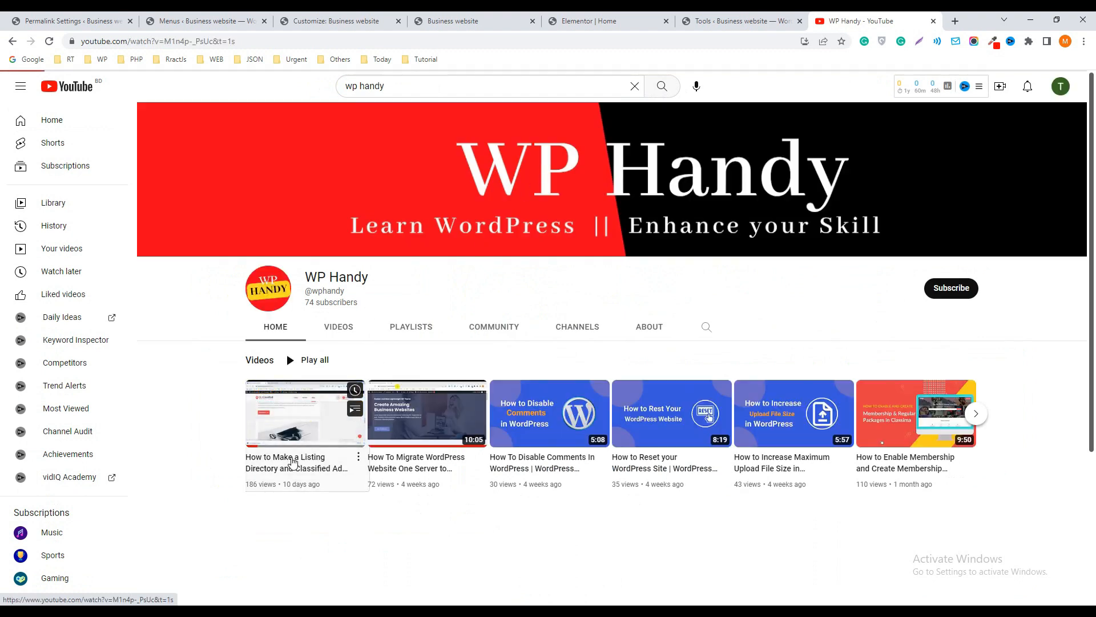
click(78, 516)
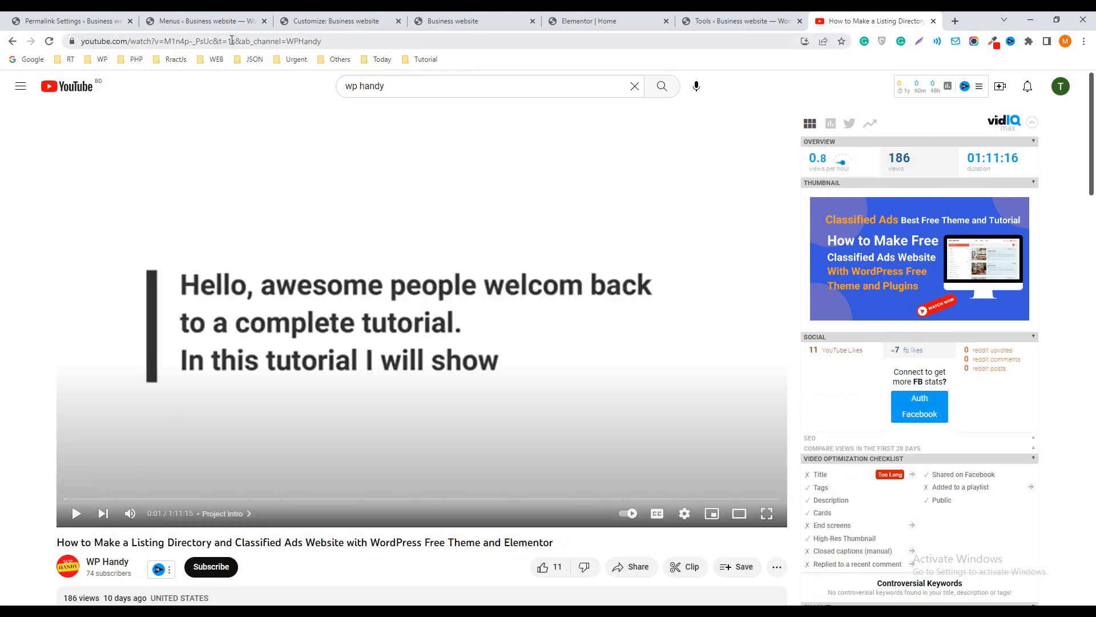
click(199, 41)
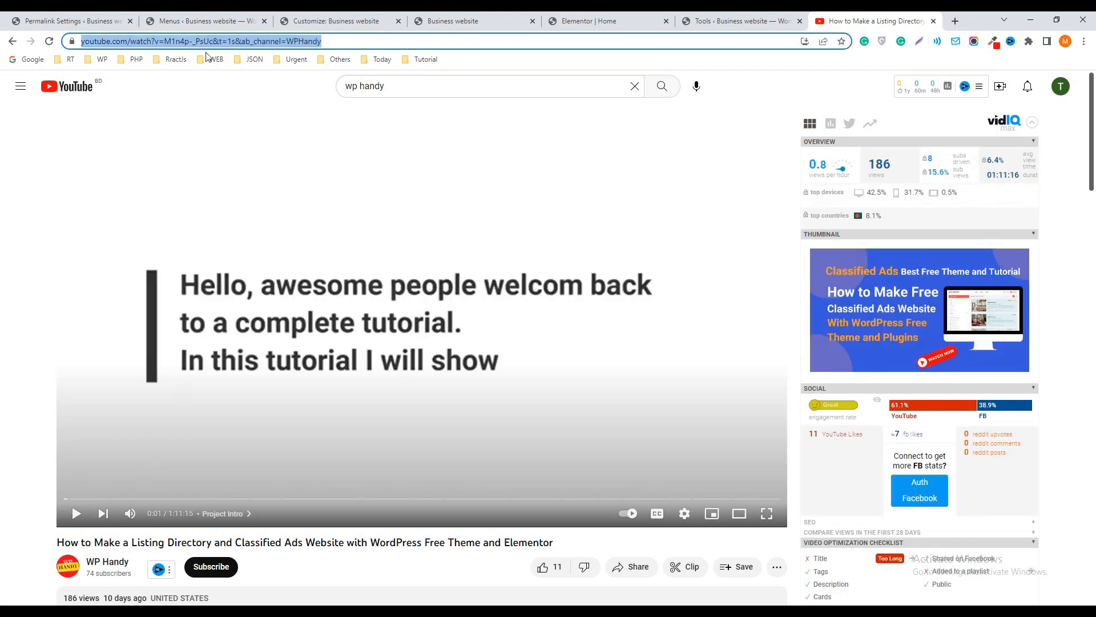
Return to the Elementor home page editor and try to paste the copied video address as the video widget's link
click(596, 21)
key(ctrl+v)
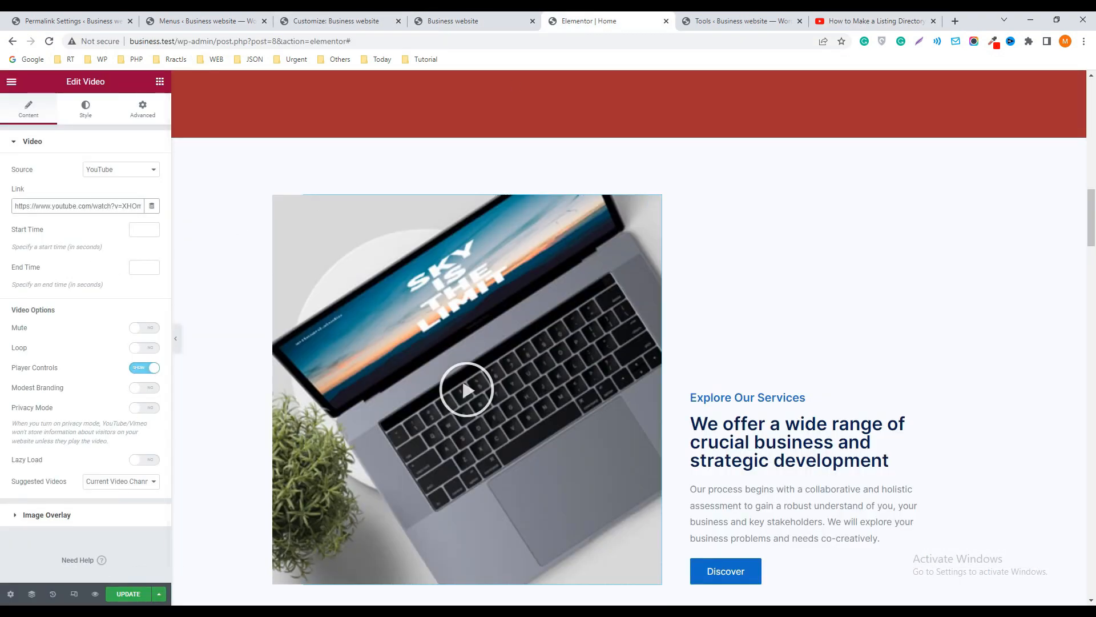
Open the Portfolio section's description text and its image gallery to examine their content settings
scroll(781, 314, down, 6)
scroll(753, 332, down, 2)
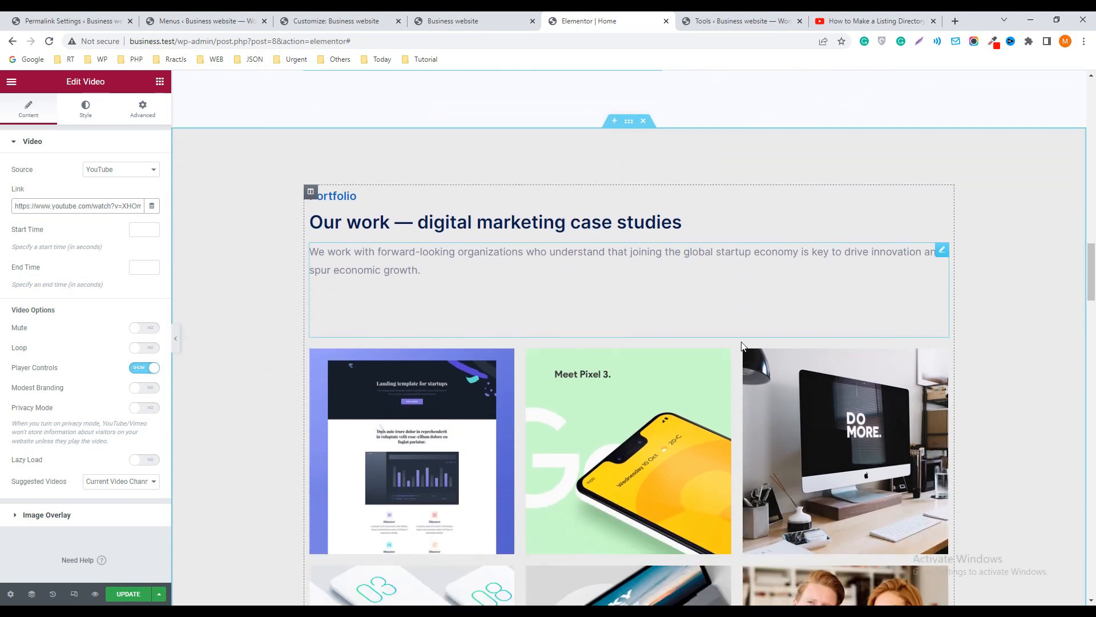
click(814, 243)
scroll(685, 379, down, 2)
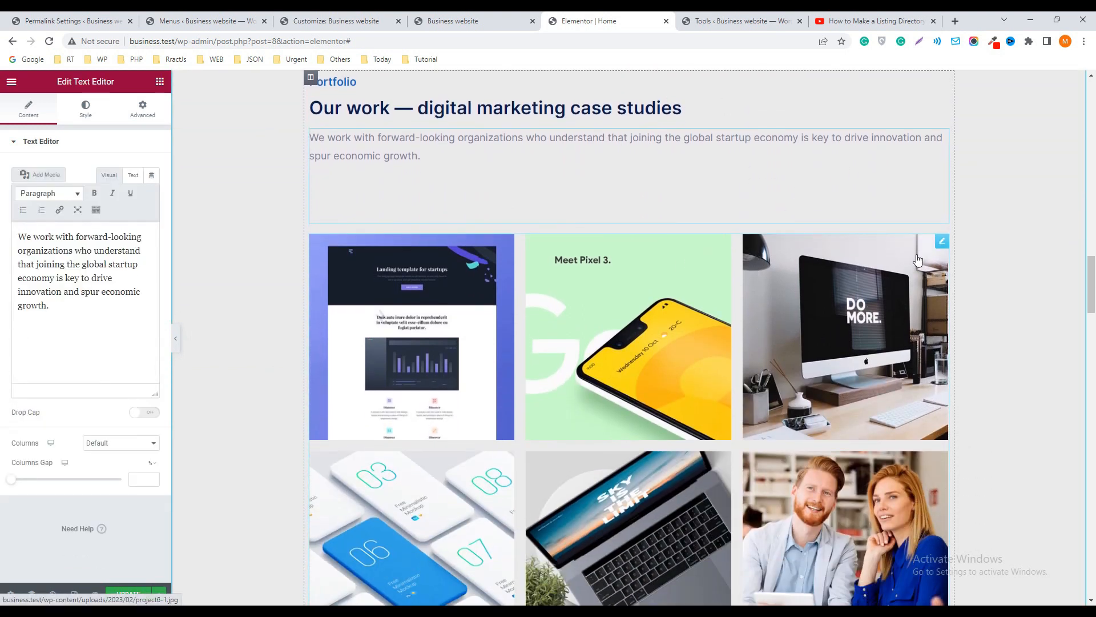
click(942, 242)
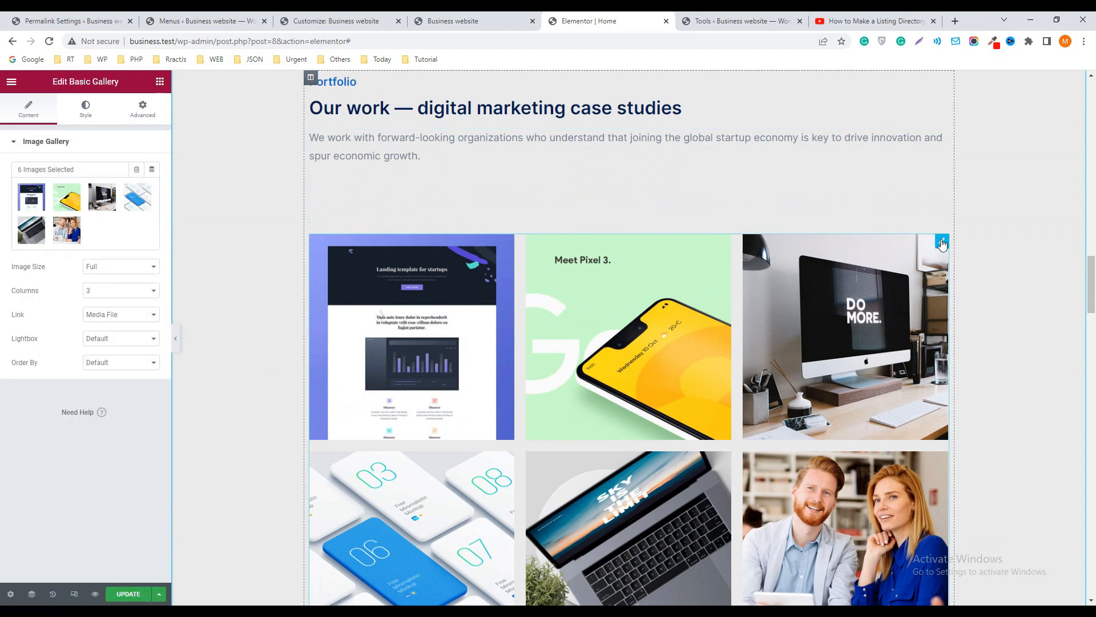
scroll(679, 270, down, 10)
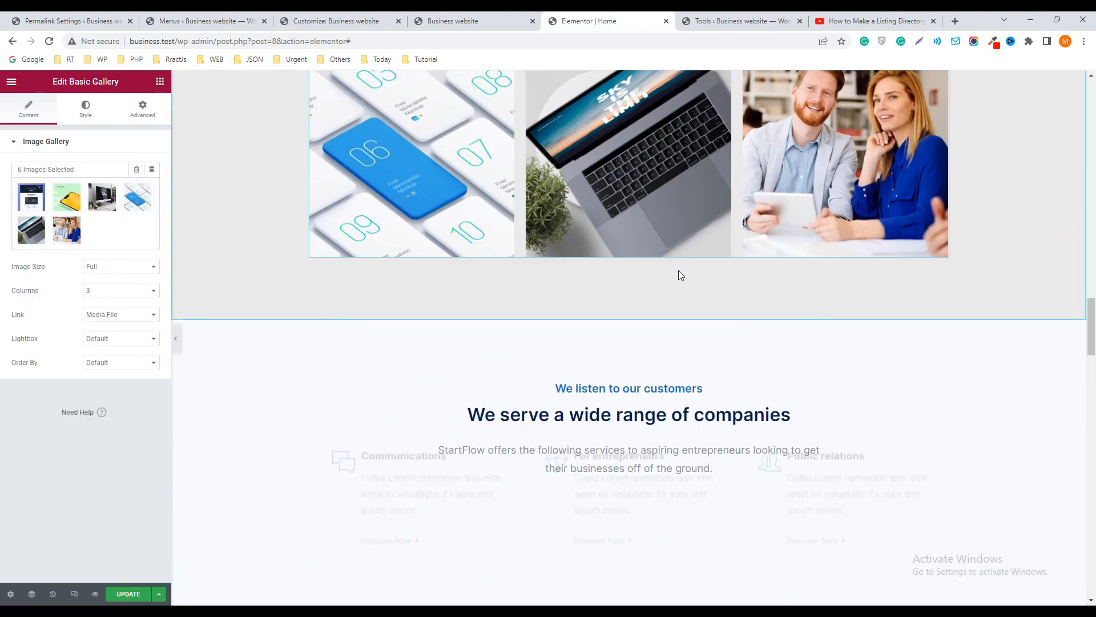
Give the For entrepreneurs column in the services grid a red background color
scroll(695, 288, up, 1)
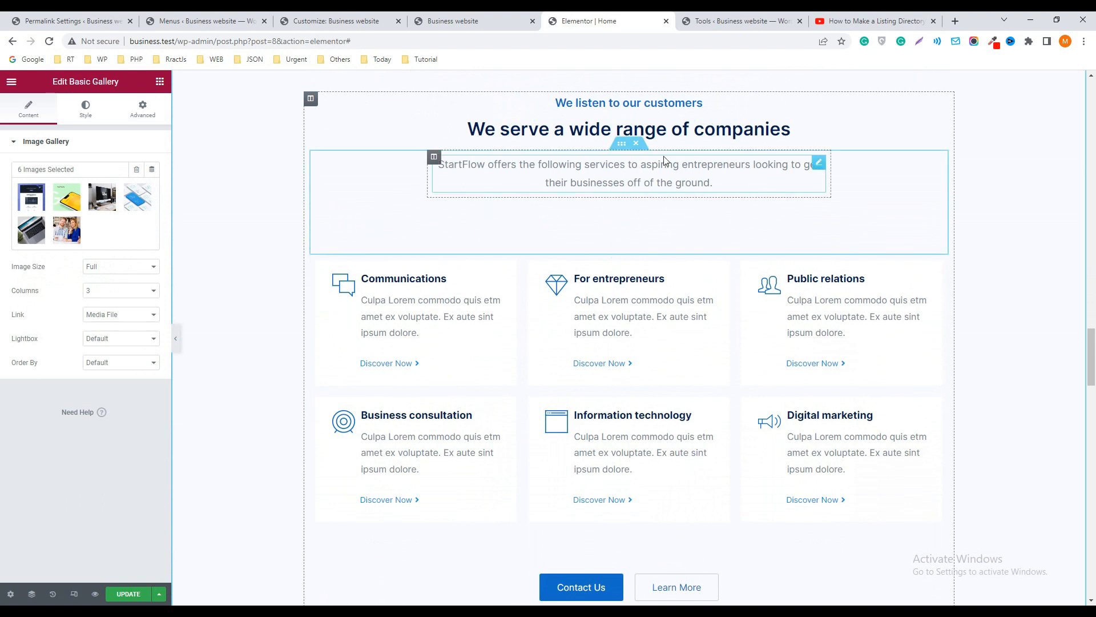
drag(488, 280, 496, 286)
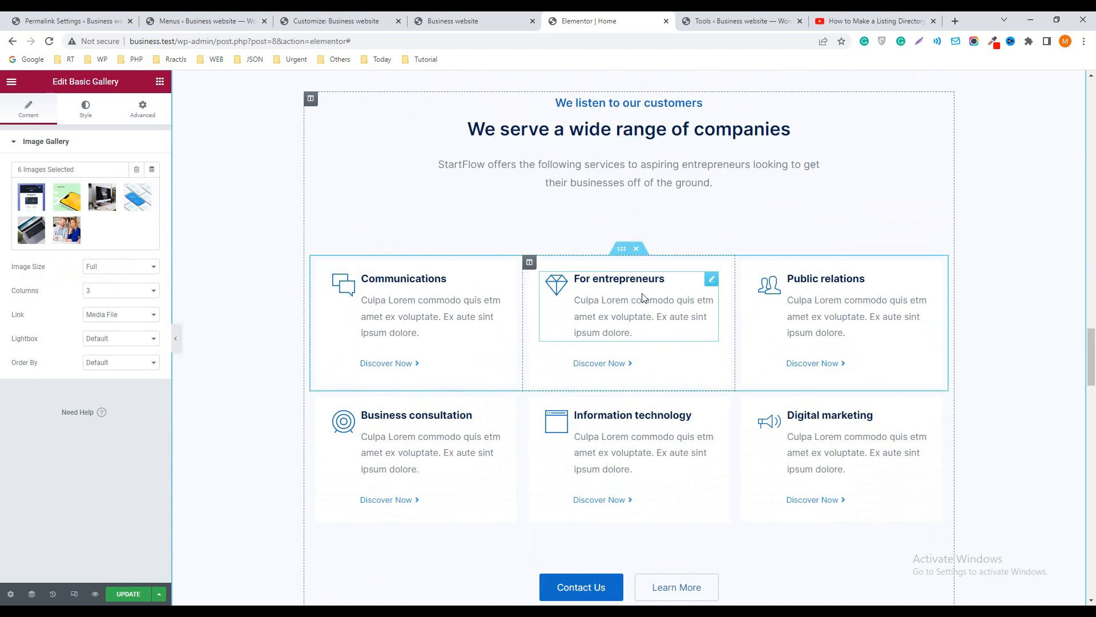
click(711, 278)
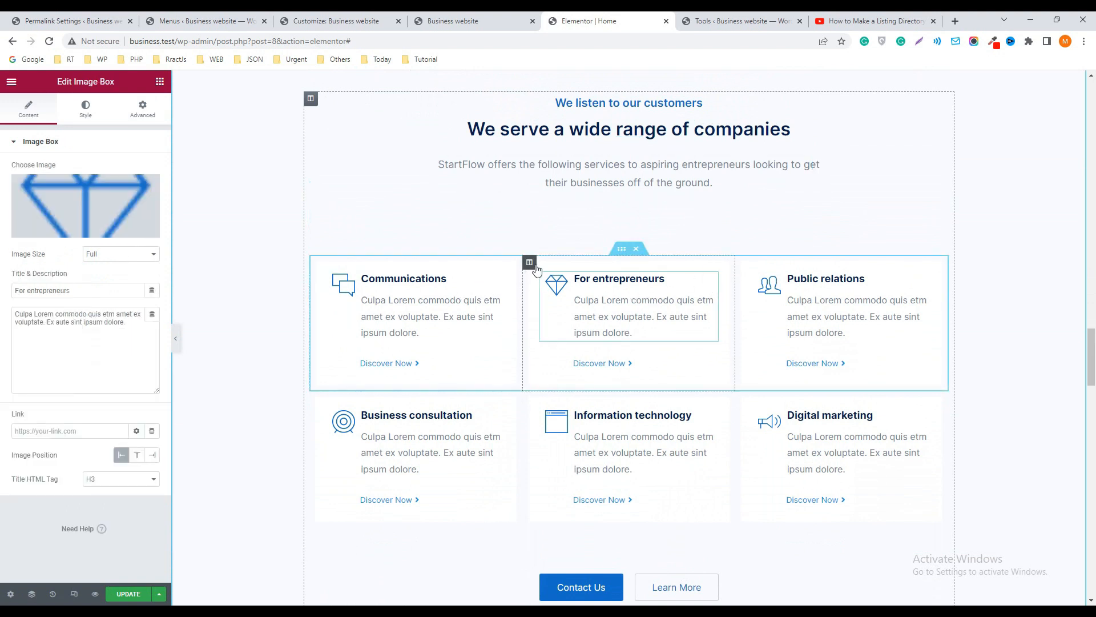
click(529, 263)
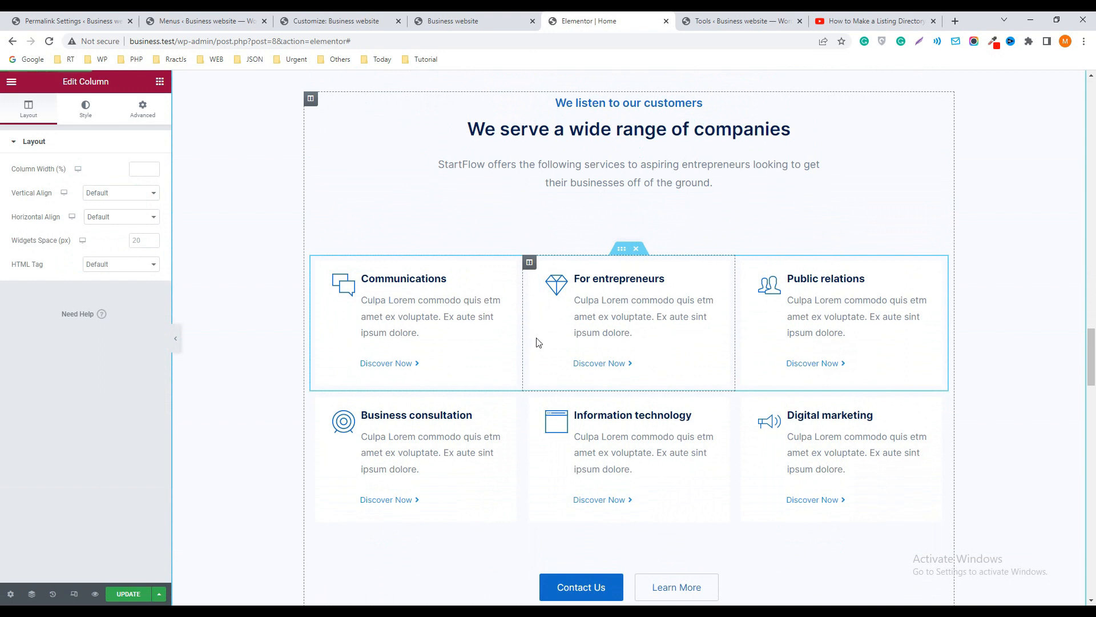
click(87, 117)
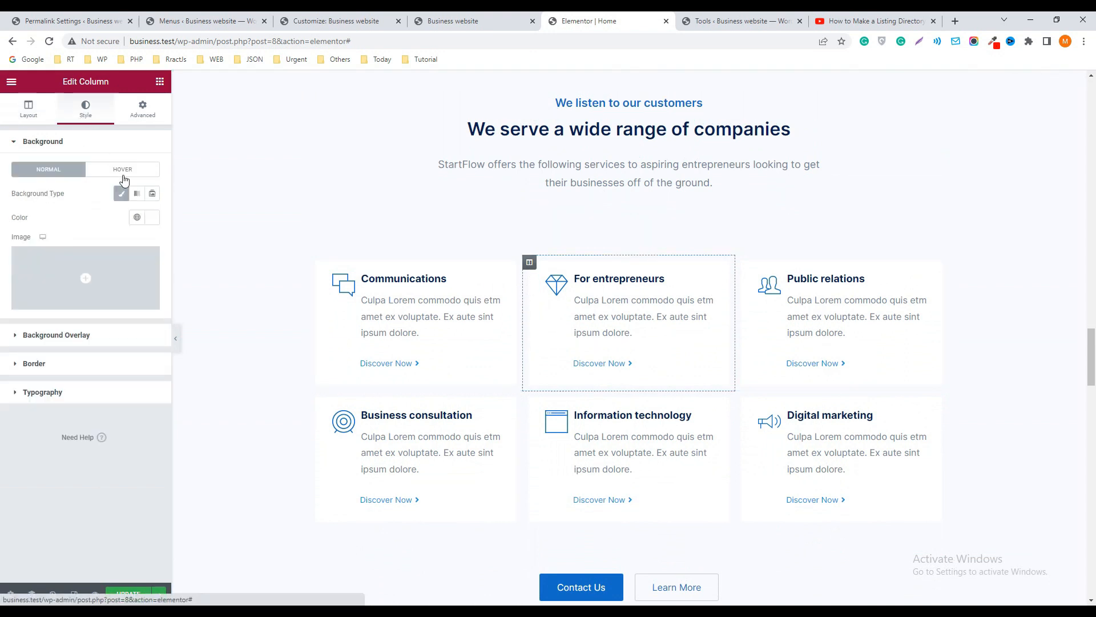
click(152, 217)
click(117, 278)
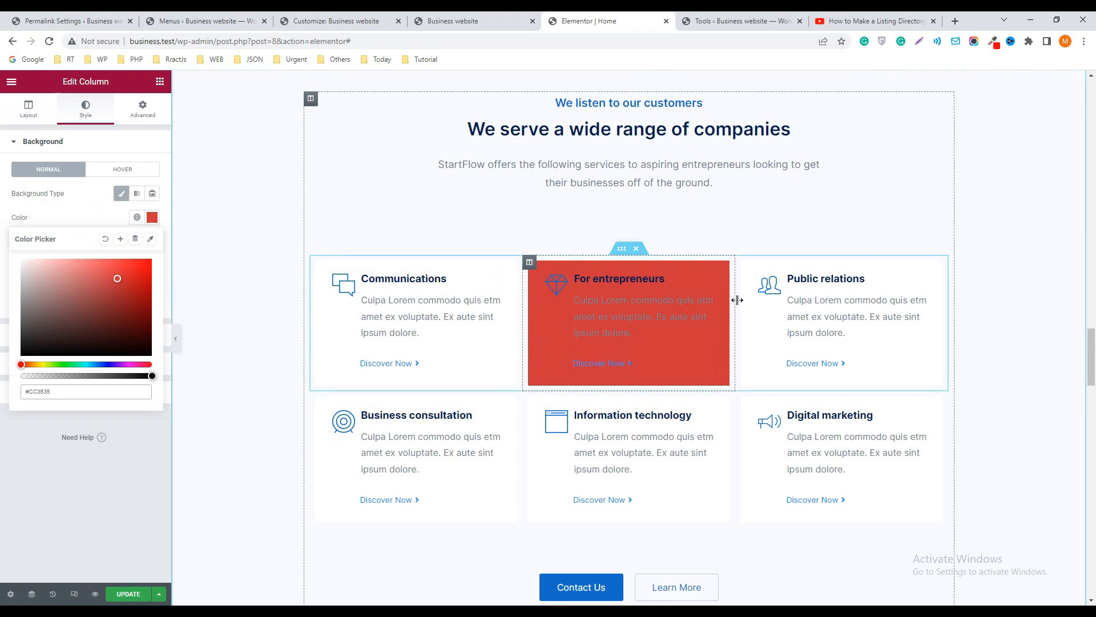
Remove the Let's work together section's background image and insert corporate-bg1-1.jpg from the media library
scroll(740, 299, down, 8)
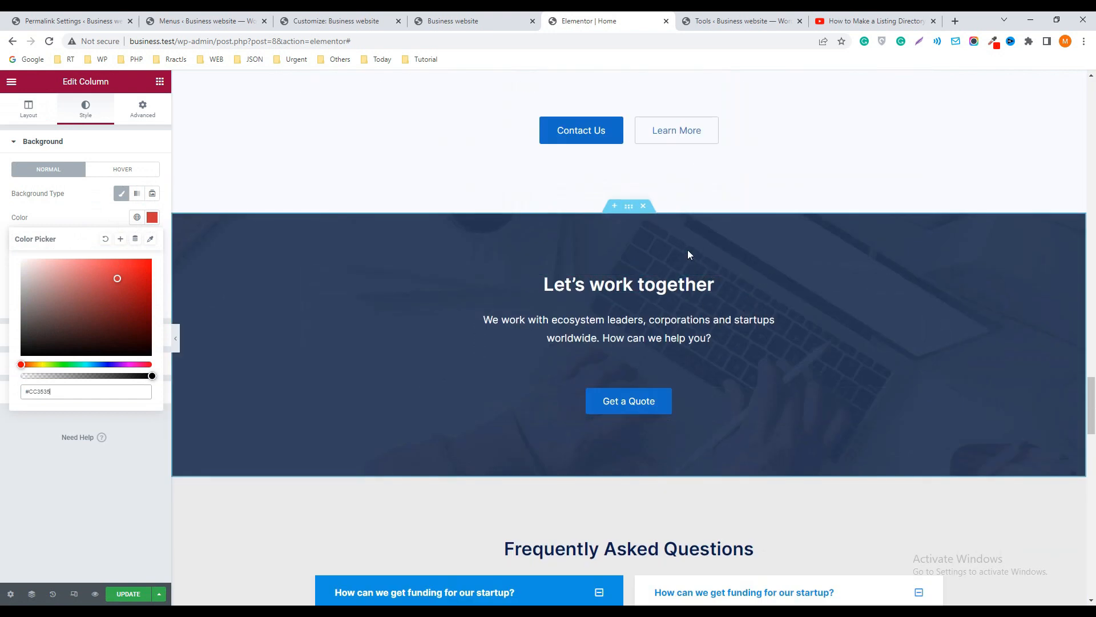
click(629, 206)
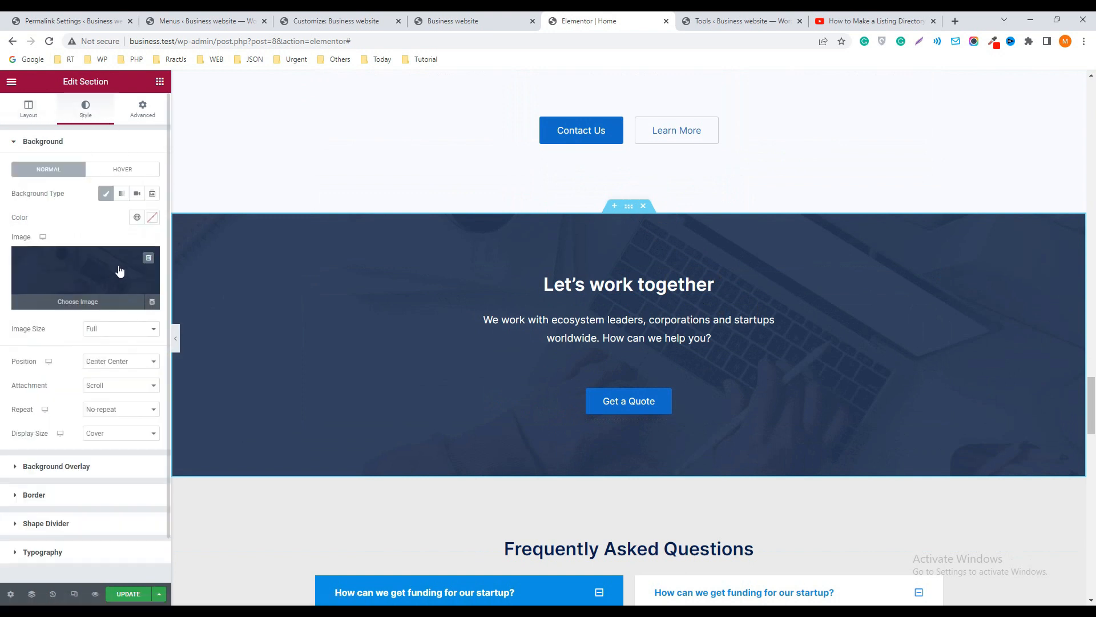
click(145, 260)
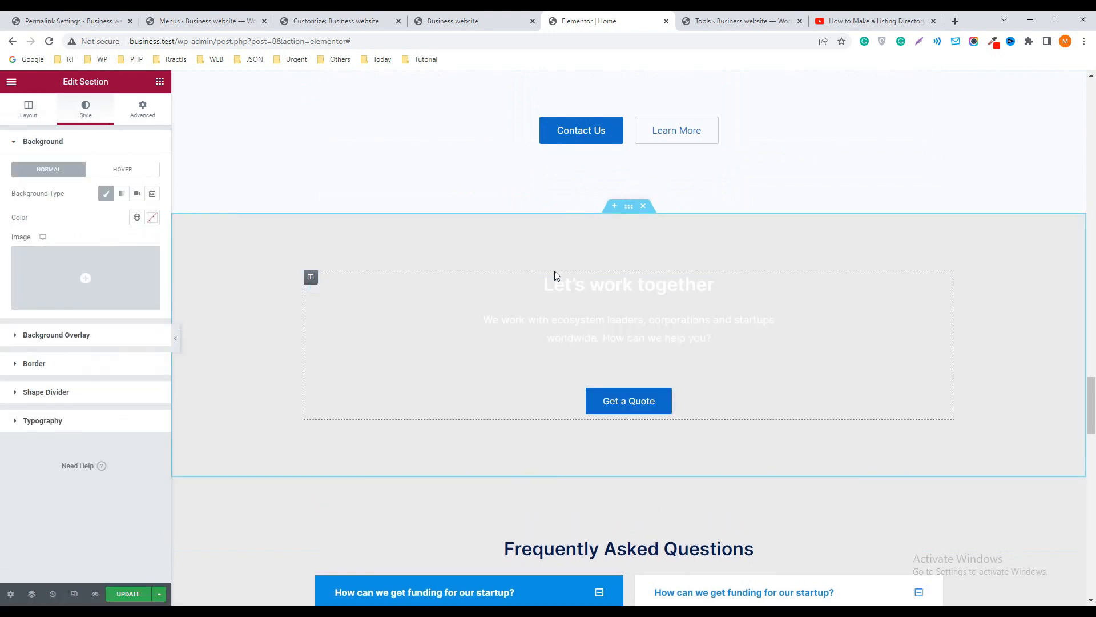
click(92, 274)
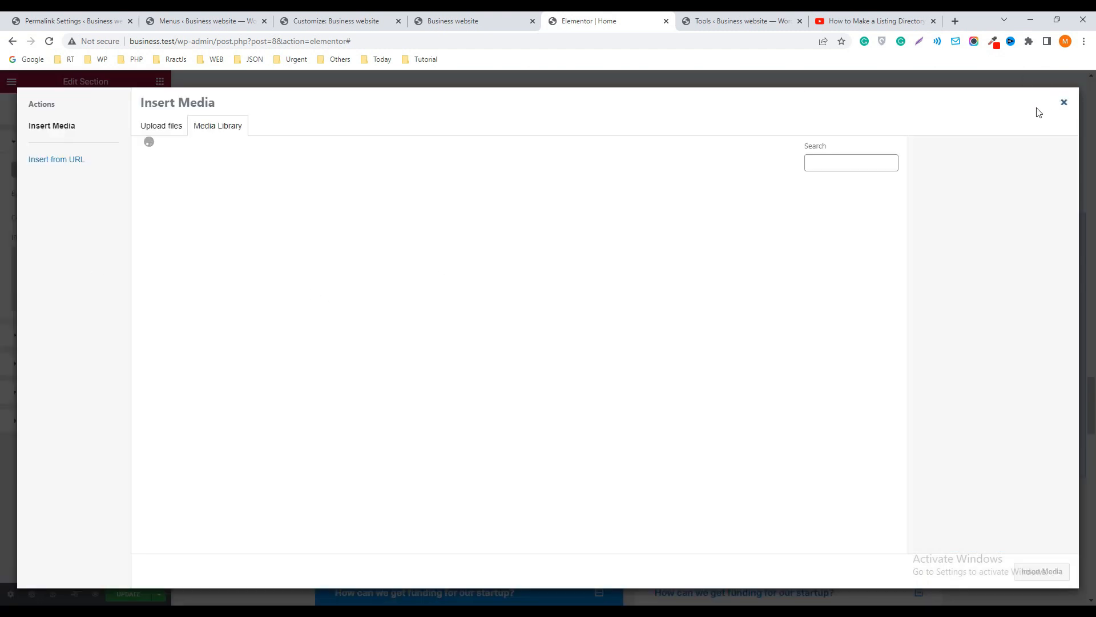
click(179, 216)
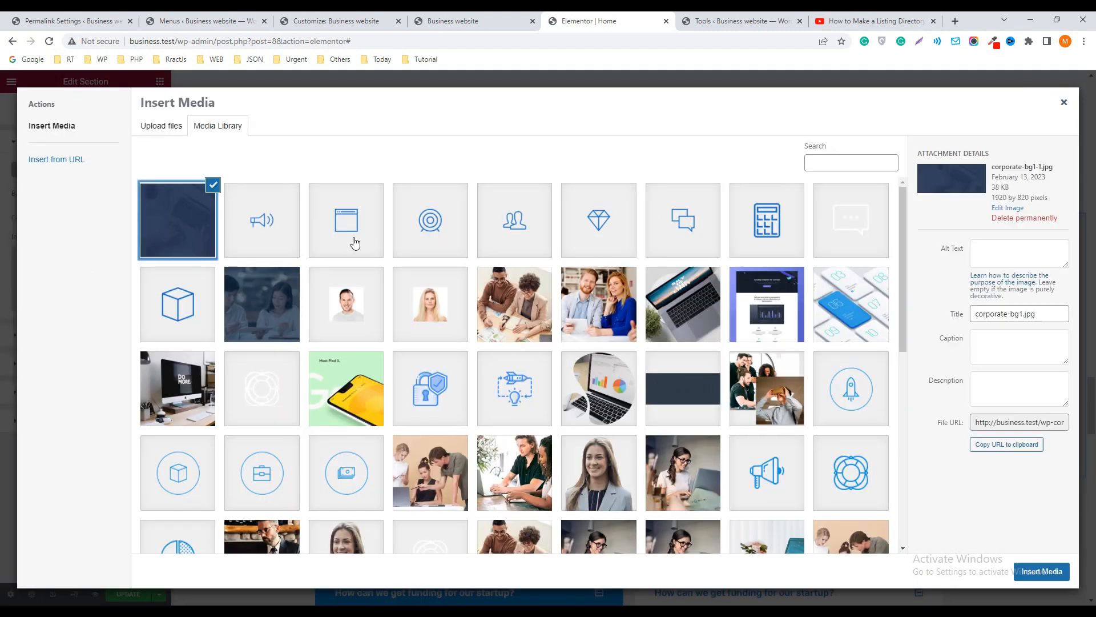
click(1038, 571)
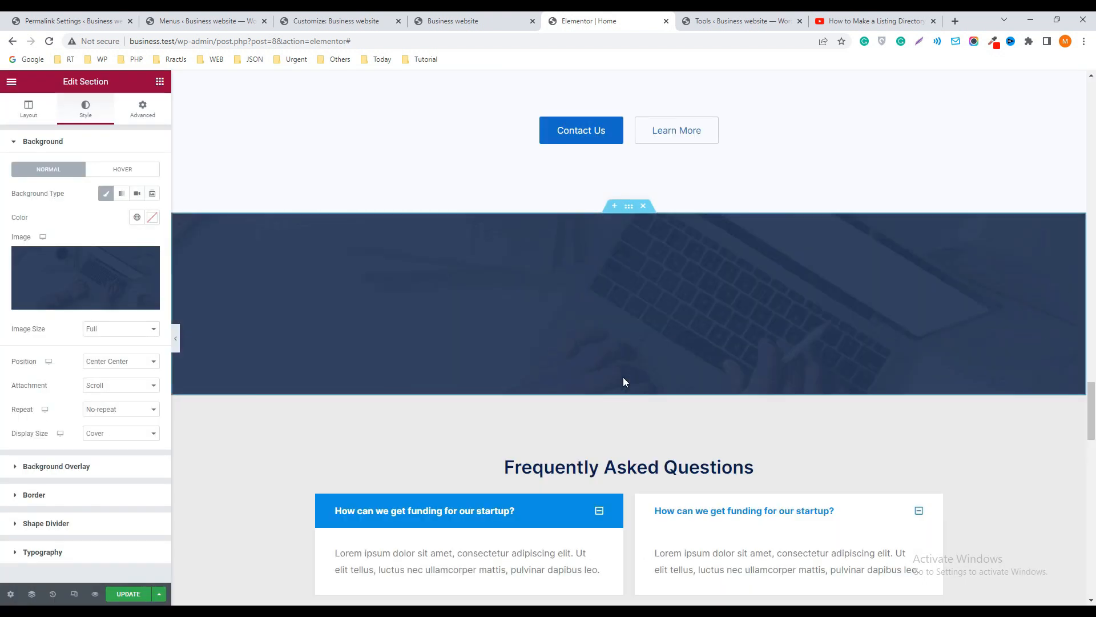
Open the first item of the first Frequently Asked Questions toggle, and look over the rest of the page down to the footer
scroll(656, 360, down, 5)
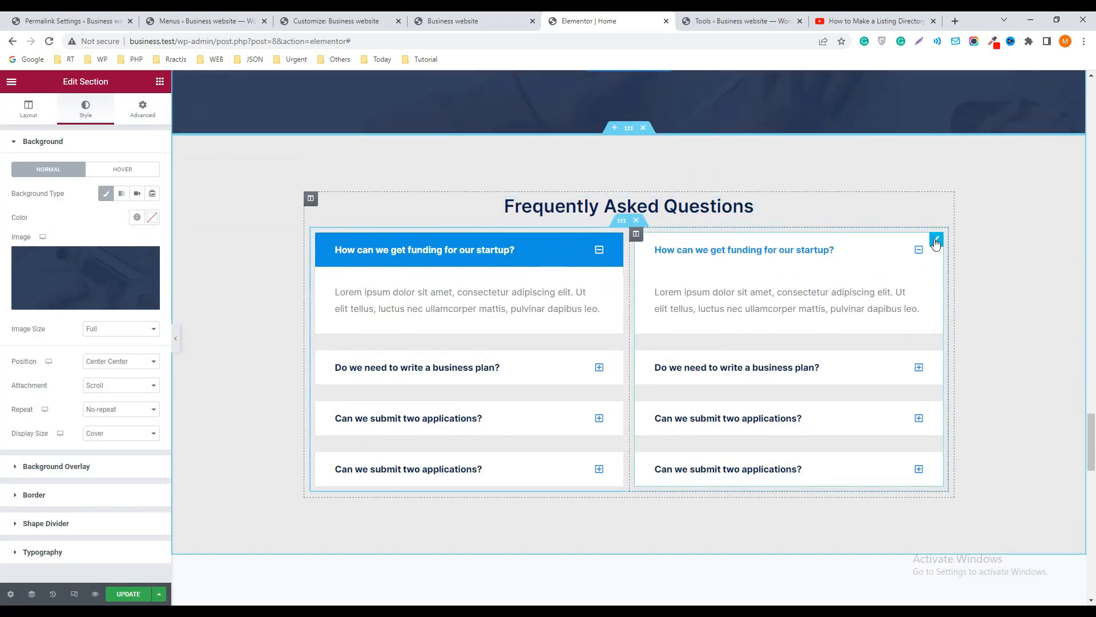
click(29, 107)
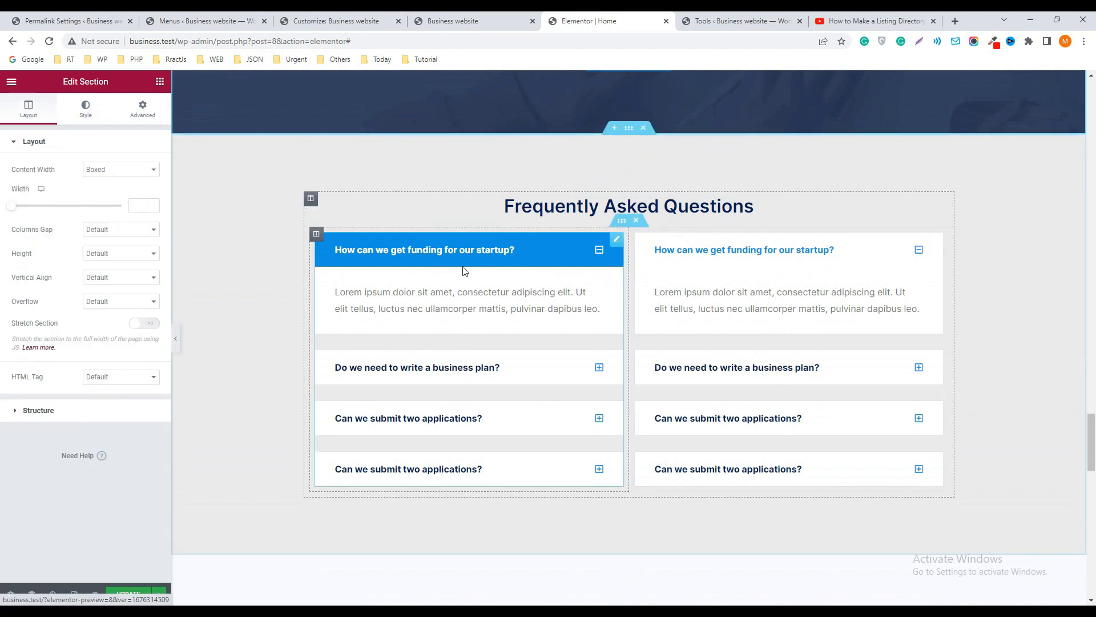
click(617, 242)
click(80, 186)
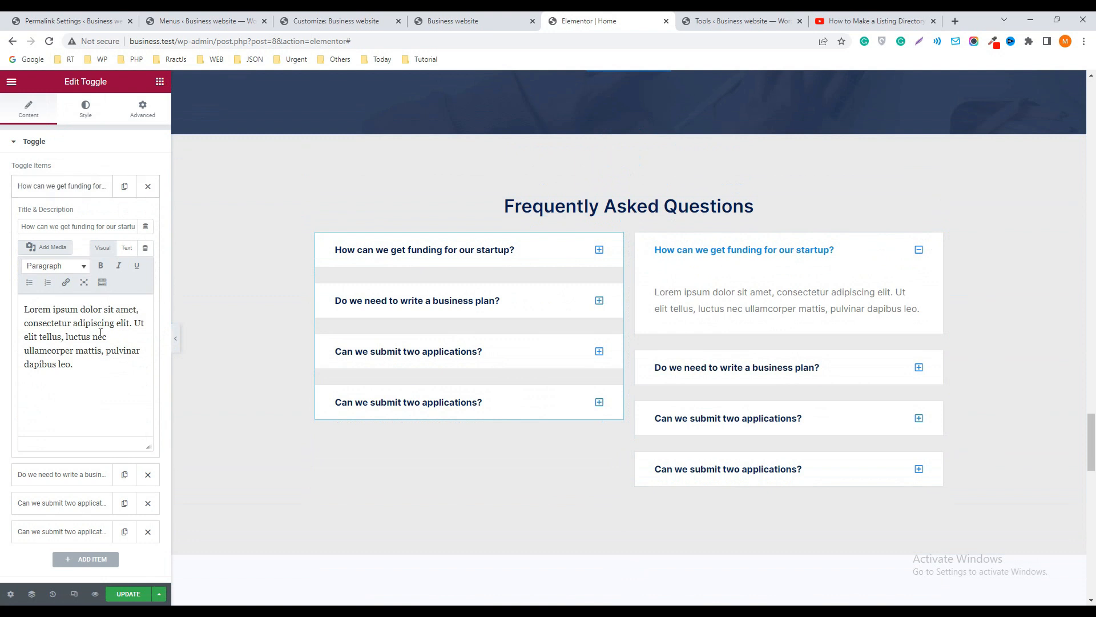
scroll(665, 327, down, 15)
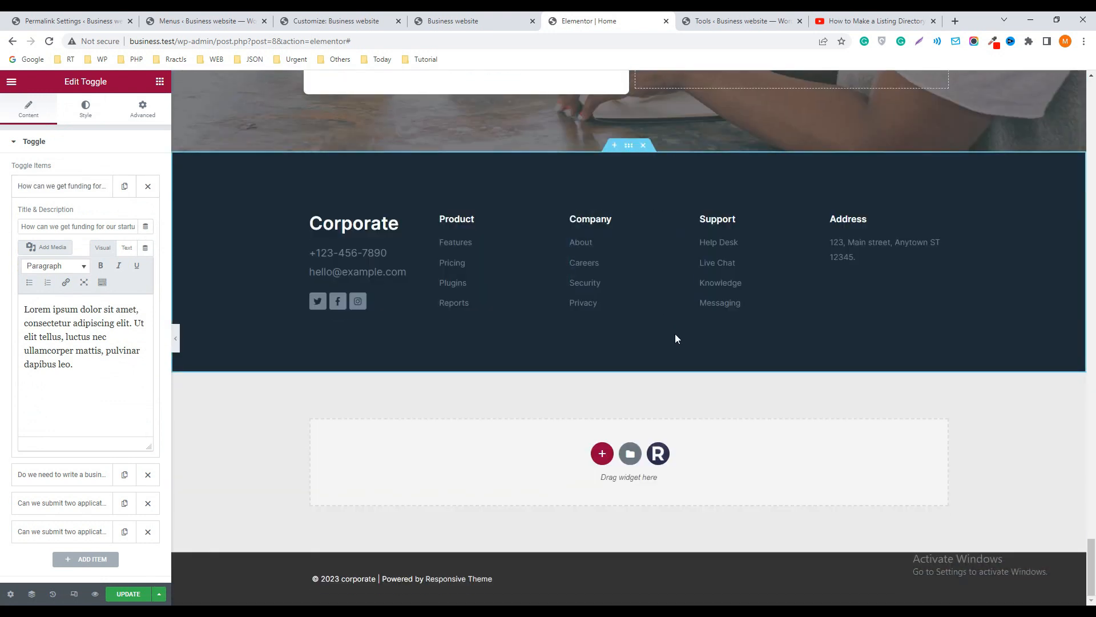
click(1091, 285)
drag(1094, 255, 1095, 96)
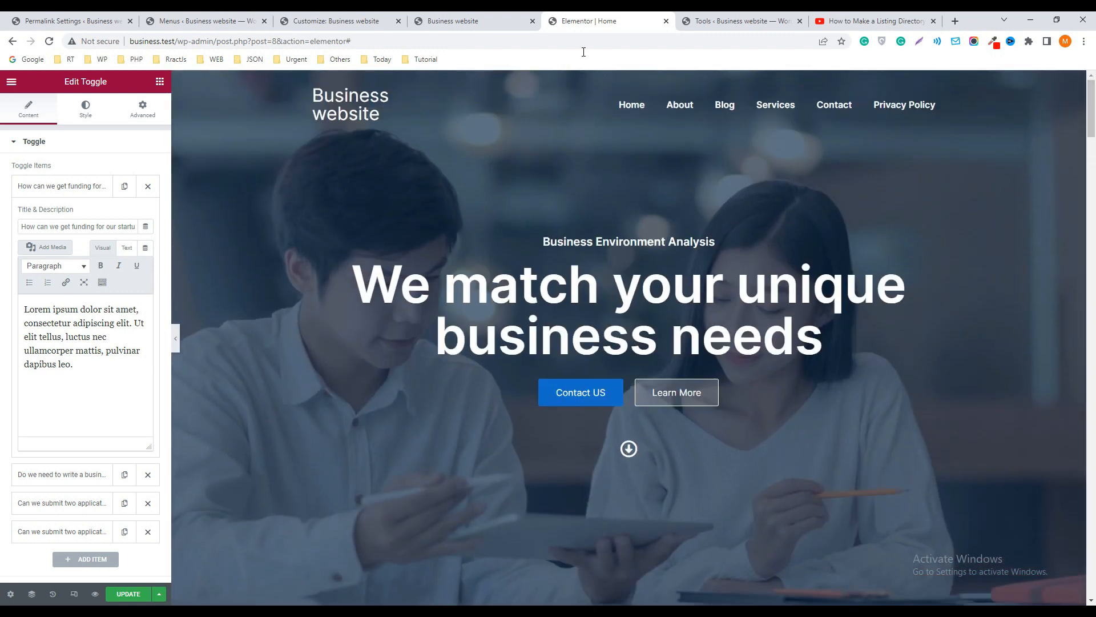
Switch to the live website and view its About, Services, Contact and Blog pages
click(736, 20)
click(483, 21)
click(587, 122)
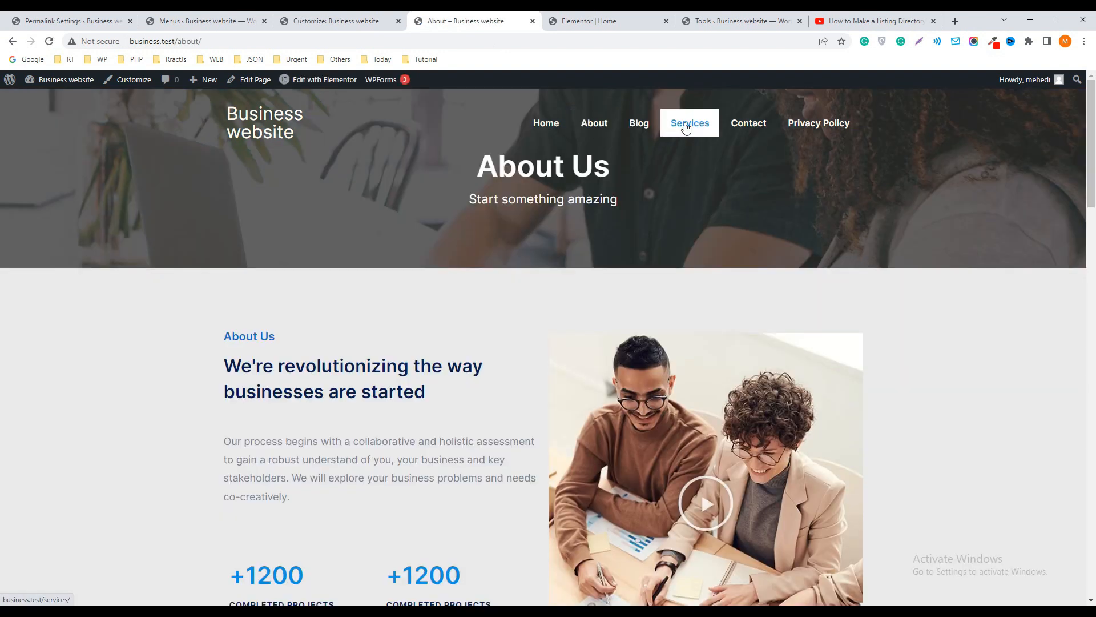
click(687, 128)
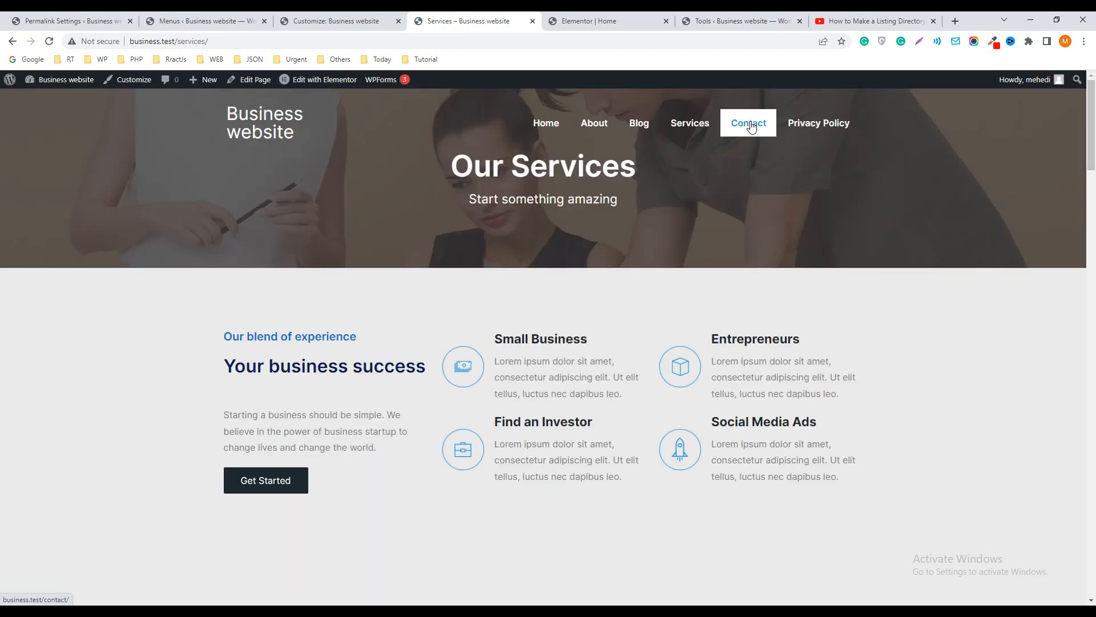
click(749, 128)
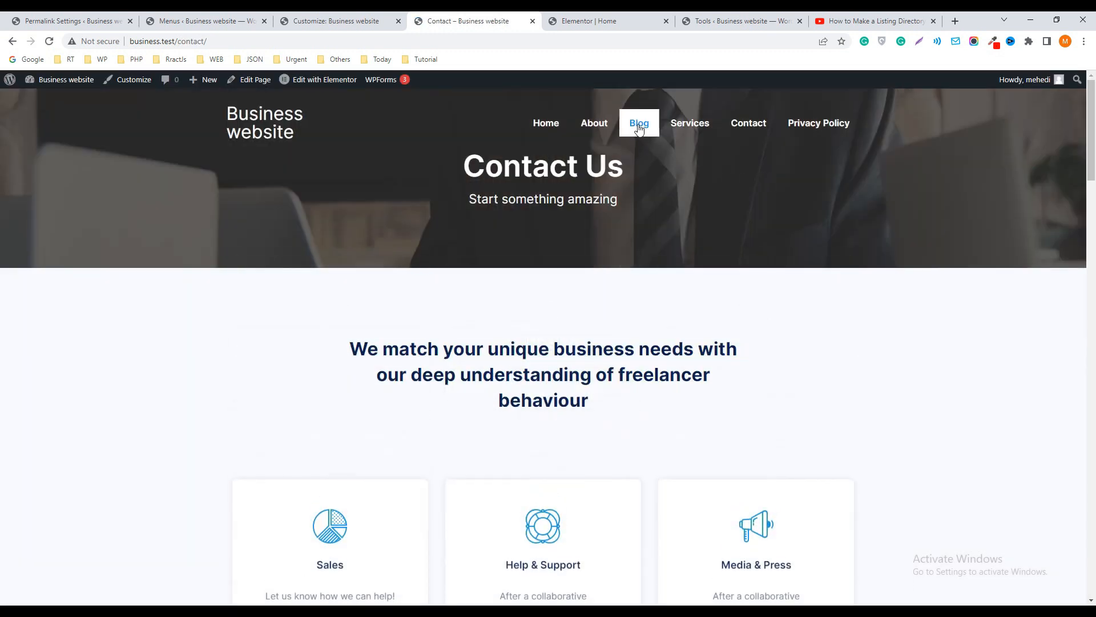
click(638, 129)
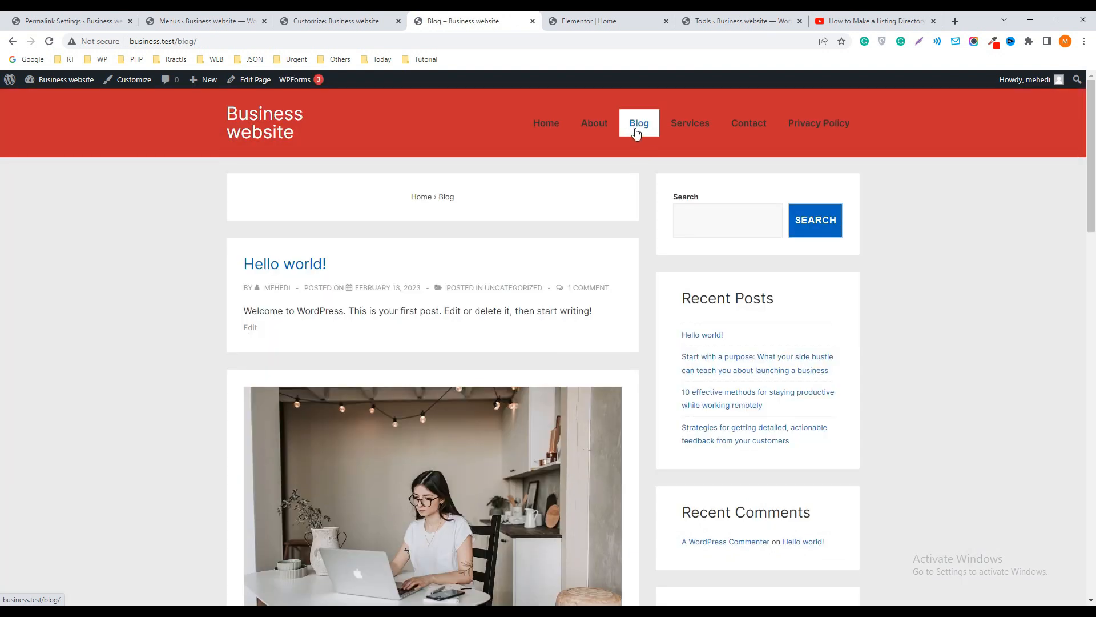
Open the Reading settings in the WordPress dashboard and select Blog as the posts page
click(91, 22)
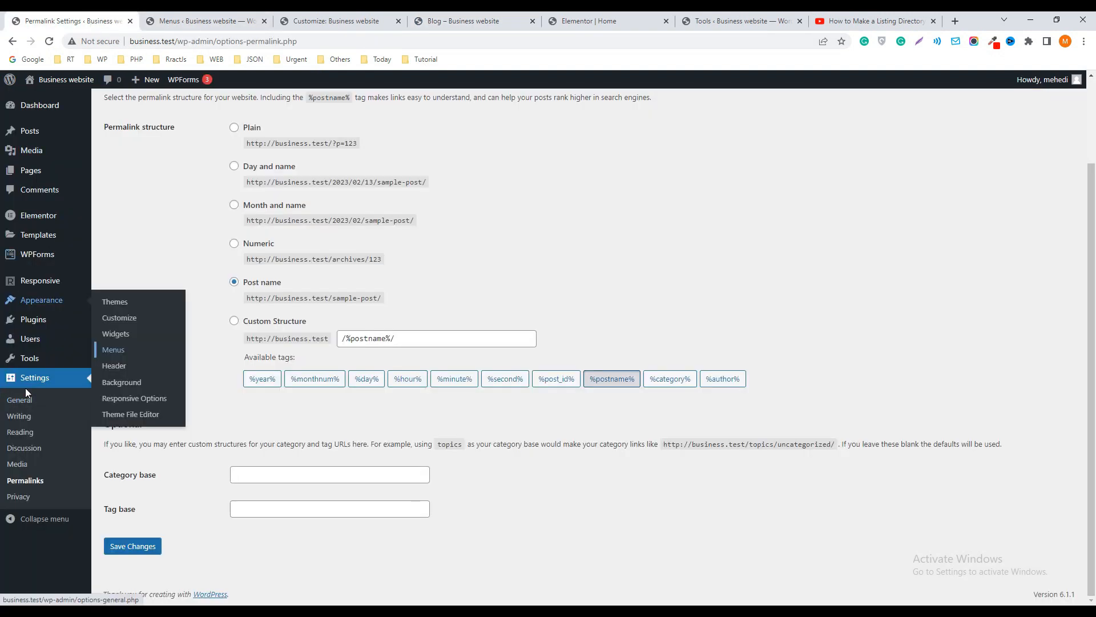
click(28, 437)
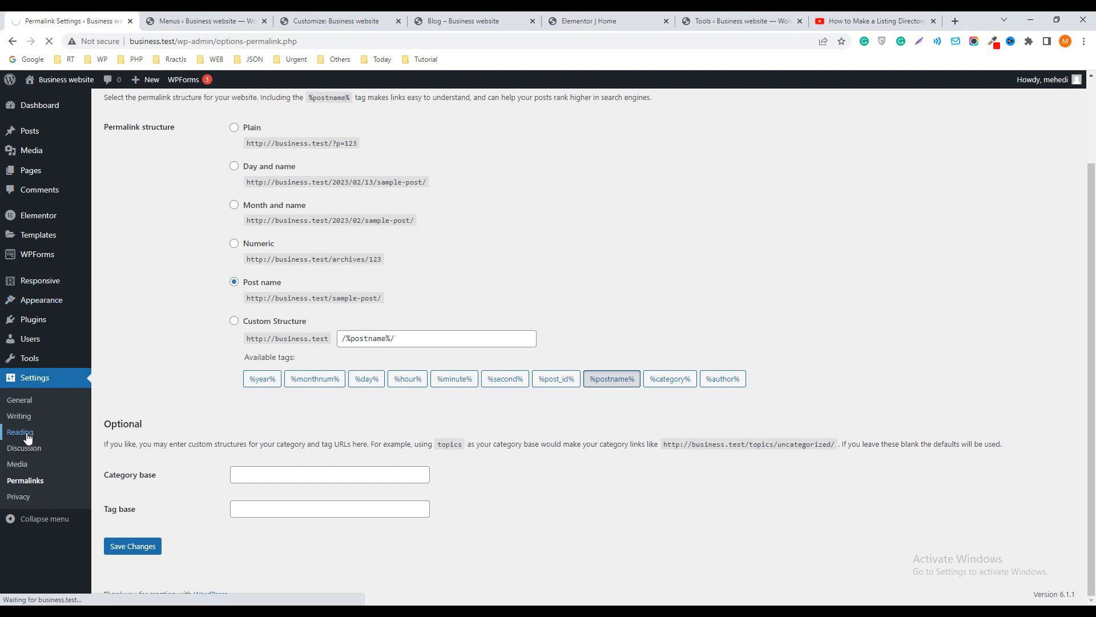
click(309, 214)
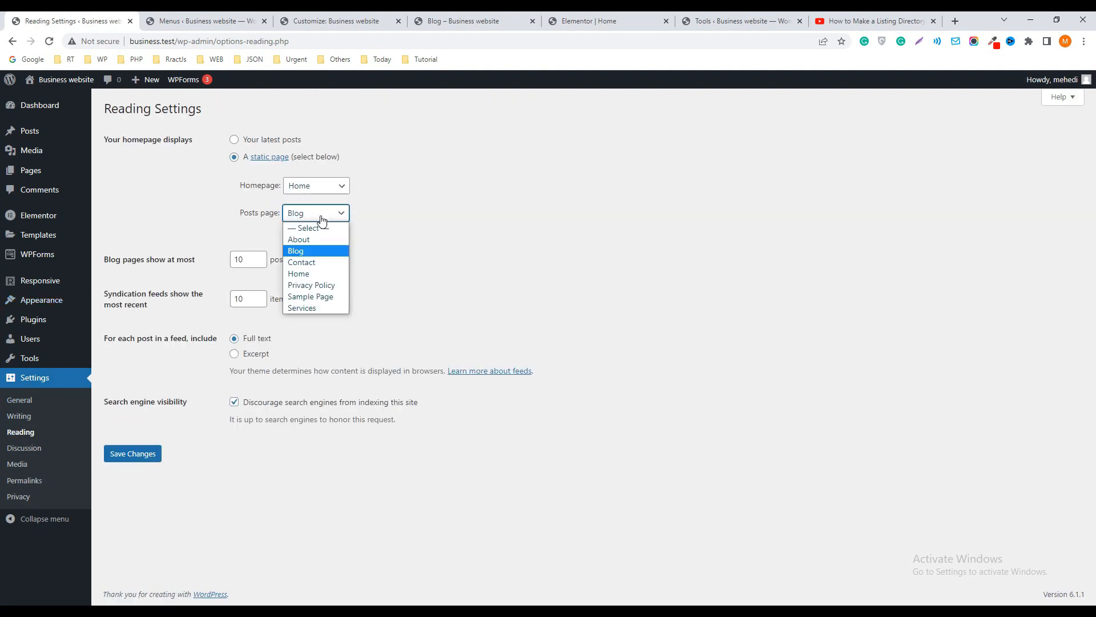
click(305, 253)
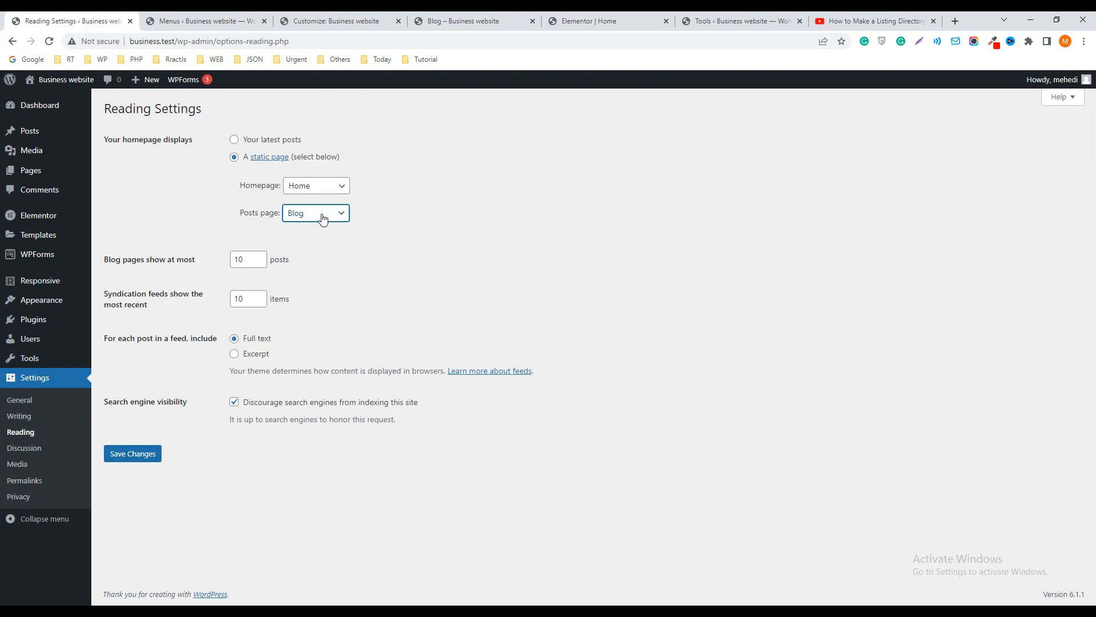
Return to the live website's Blog page and go to the homepage through the site title
click(587, 24)
click(477, 19)
click(289, 123)
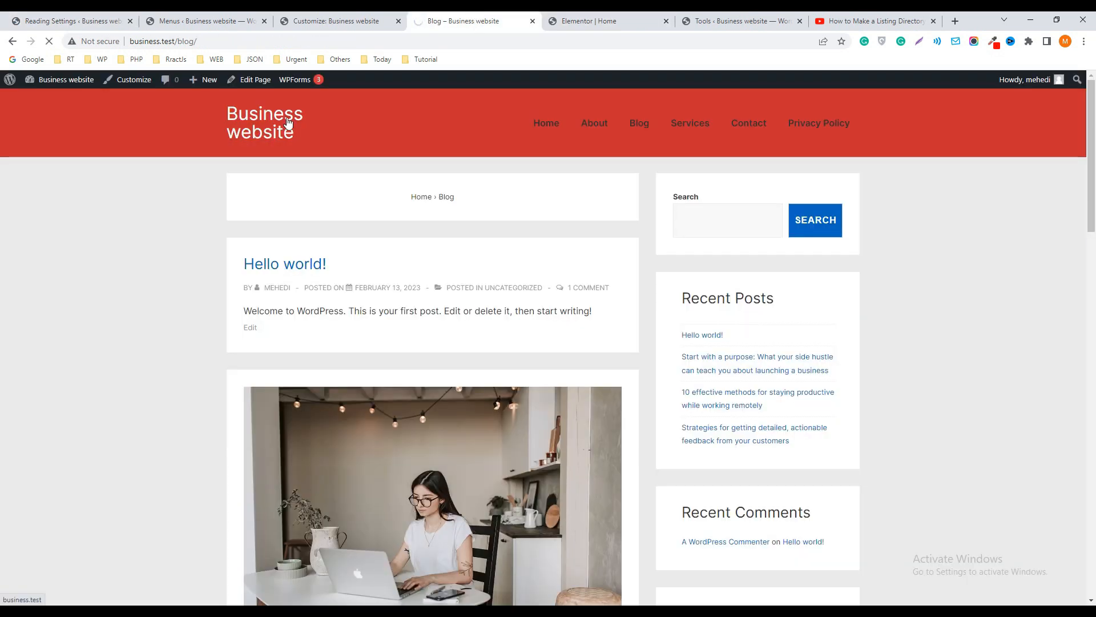